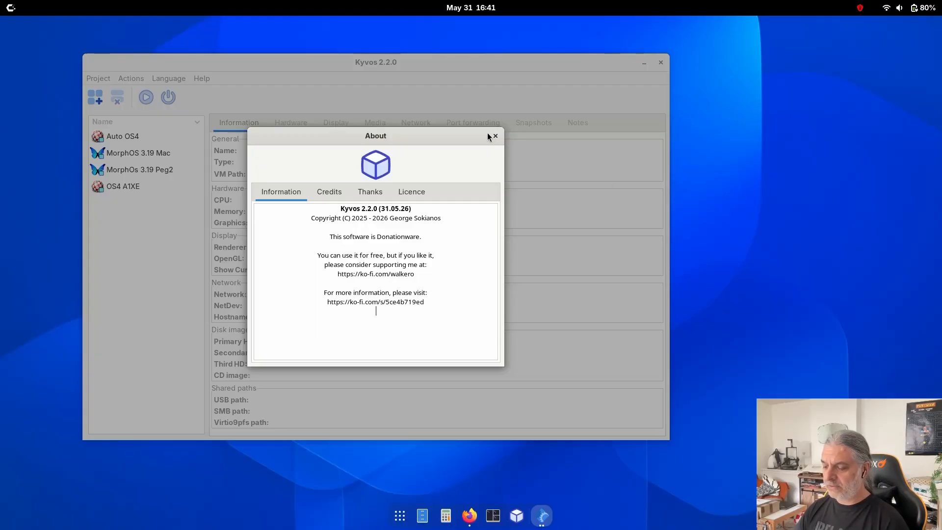
# Close the About window, switch to Firefox and examine the MorphOS 3.20 boot media on the MorphOS downloads page
pyautogui.click(494, 135)
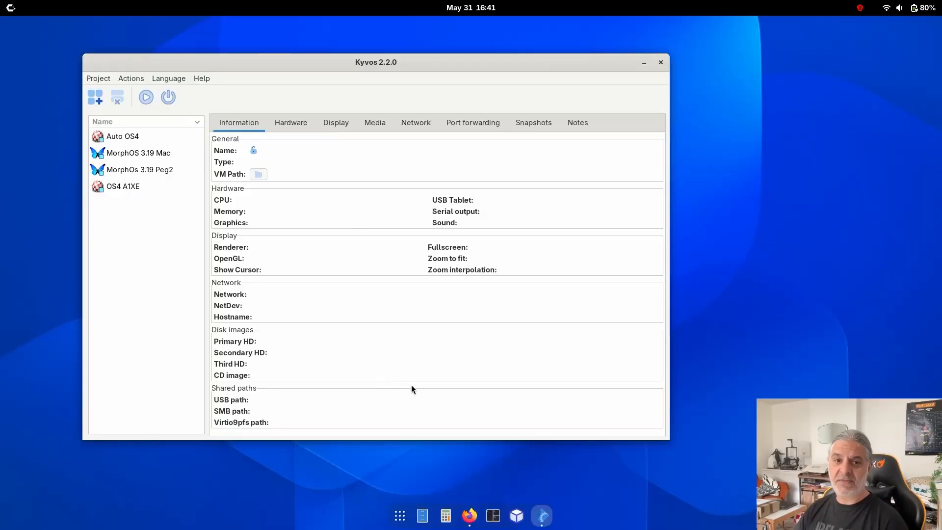
pyautogui.click(470, 515)
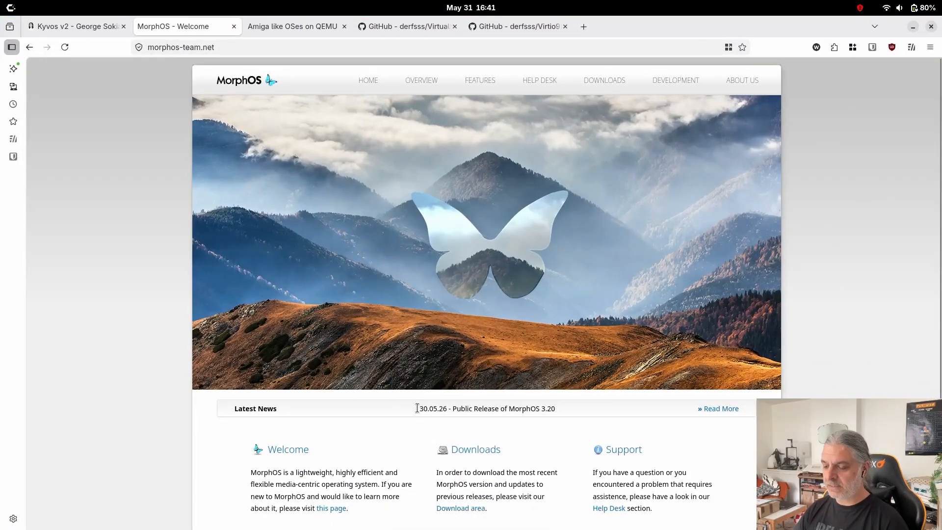
pyautogui.scroll(-3, 130, 288)
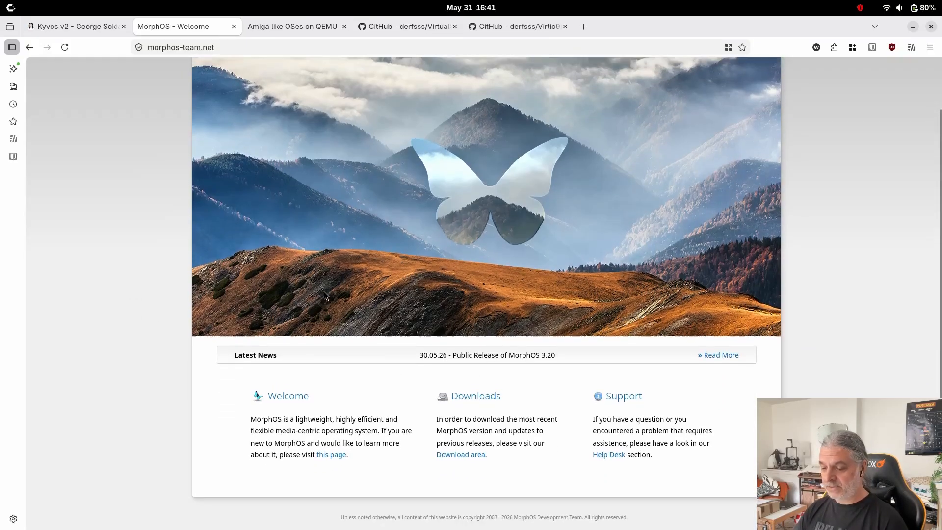
pyautogui.scroll(3, 375, 353)
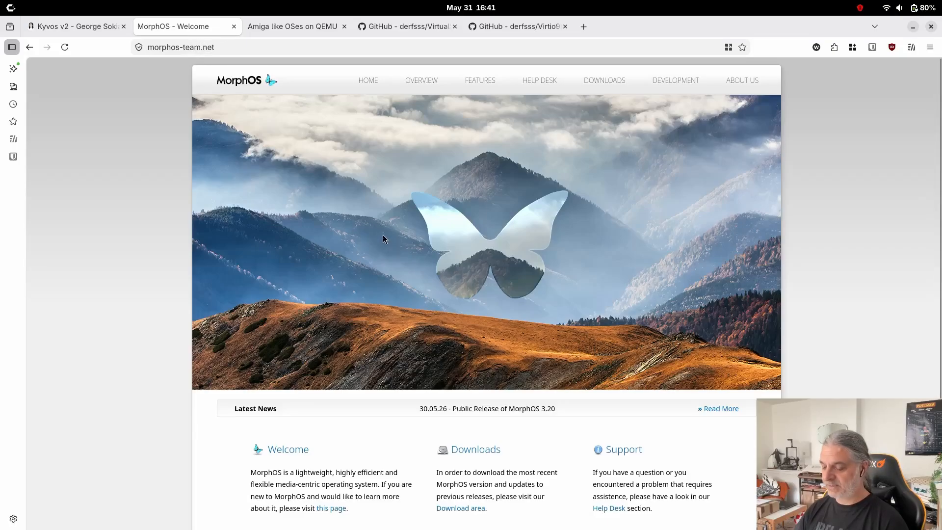
pyautogui.scroll(-3, 392, 245)
pyautogui.click(457, 450)
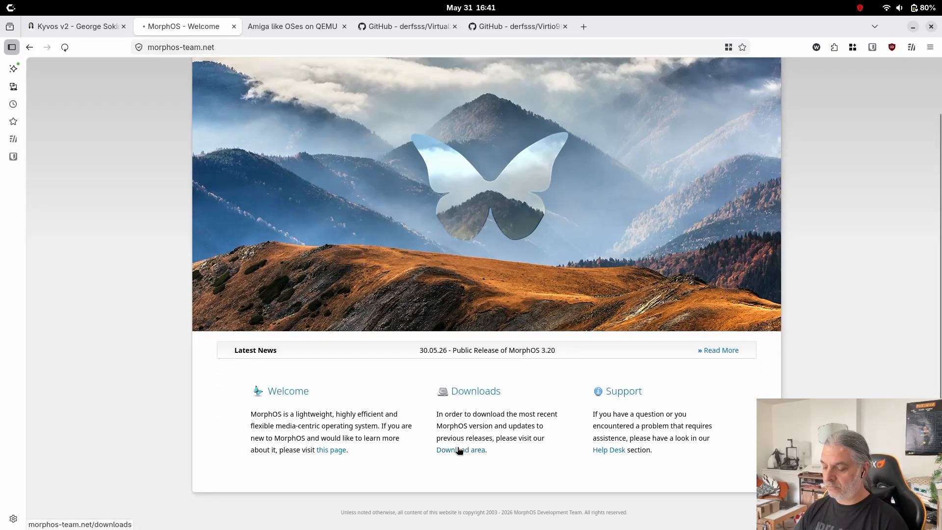
pyautogui.scroll(-6, 292, 297)
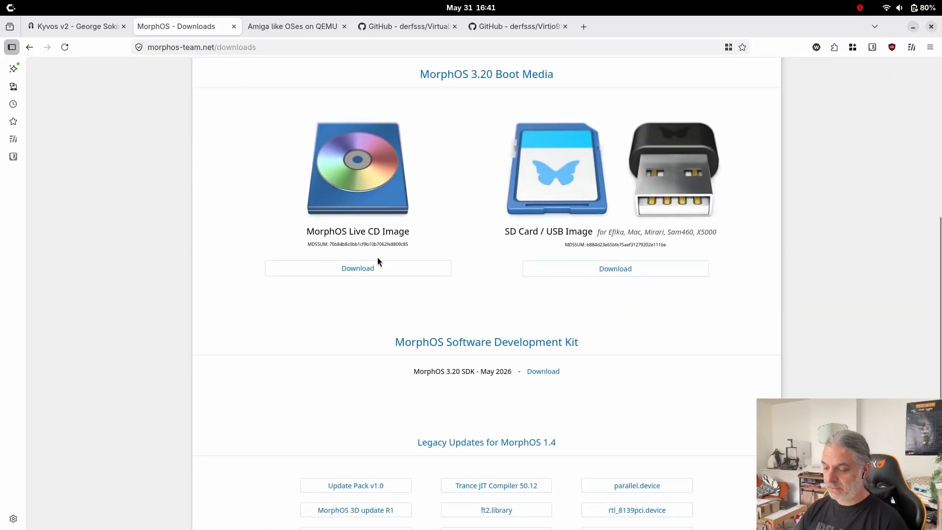
pyautogui.click(912, 27)
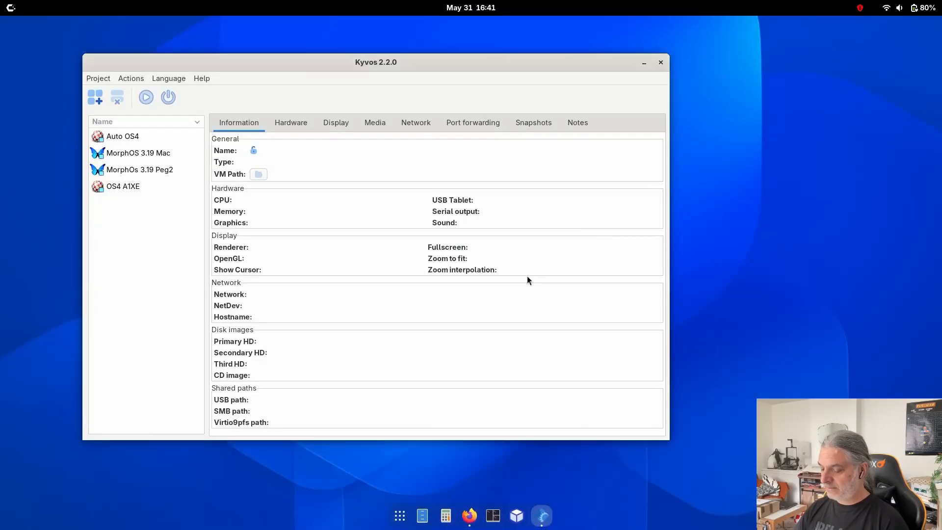
# Browse to the required folder inside VMs in the file manager and select morphos-3.20.iso
pyautogui.click(422, 515)
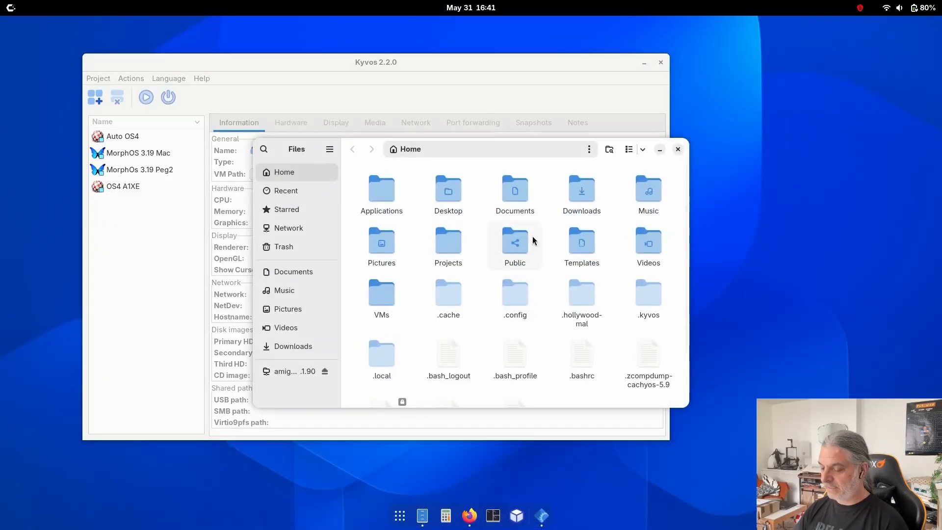
pyautogui.doubleClick(381, 302)
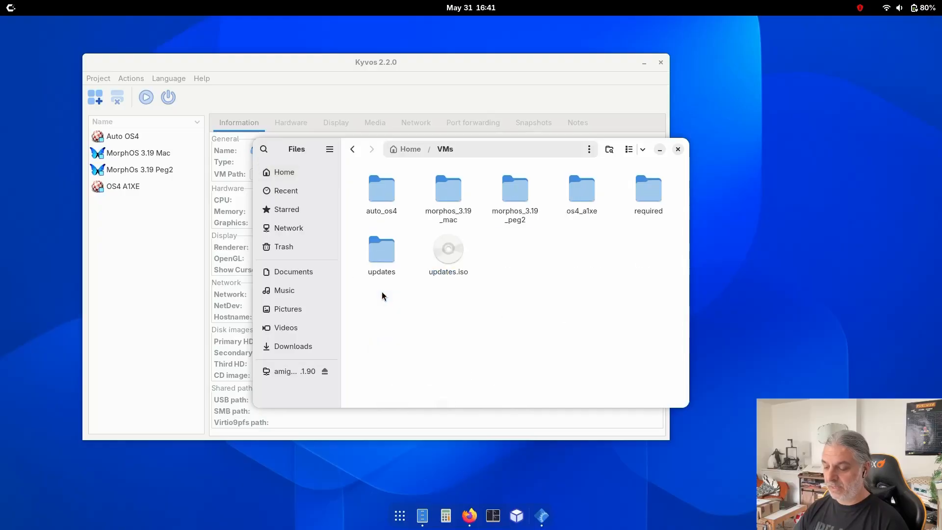
pyautogui.doubleClick(651, 194)
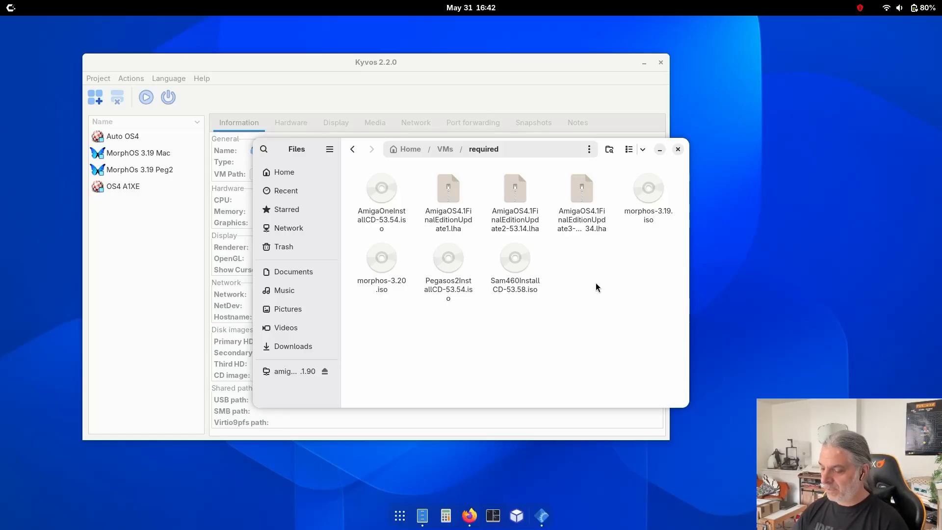
pyautogui.click(646, 211)
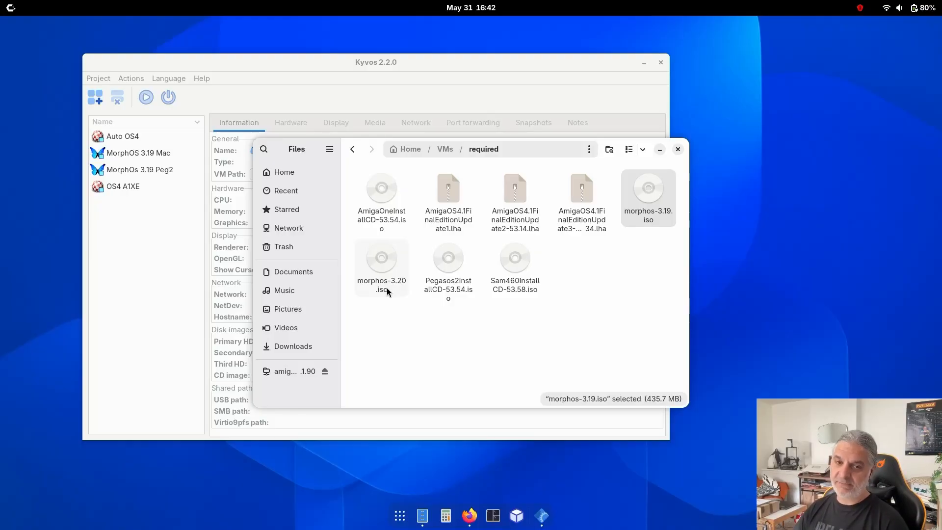
pyautogui.click(395, 324)
pyautogui.click(390, 284)
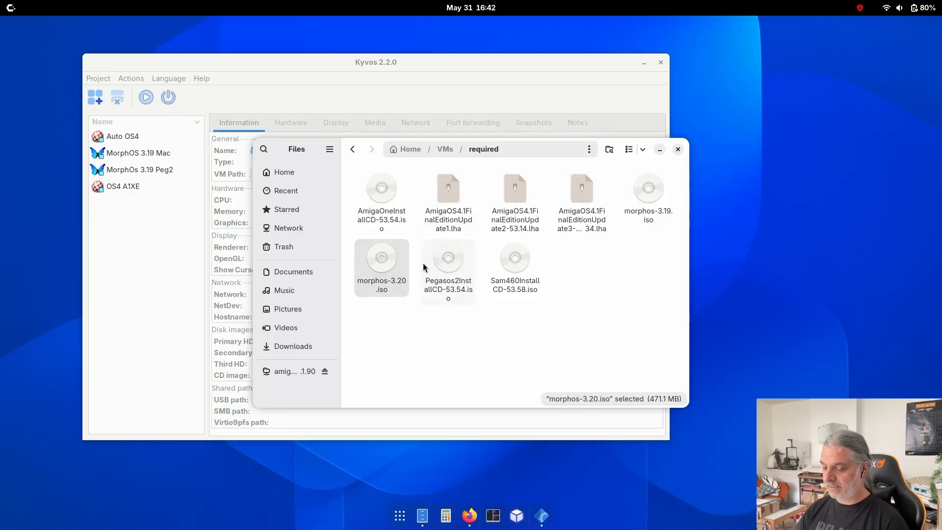
pyautogui.moveTo(518, 150); pyautogui.dragTo(768, 98)
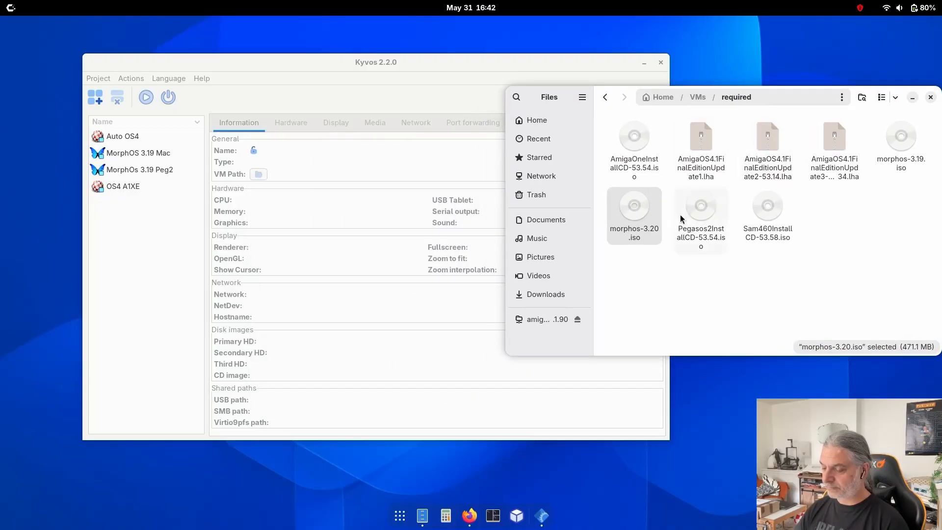
# Start the automatic setup of a new VM in Kyvos and name it MorphOS 3.20 Peg2
pyautogui.click(153, 292)
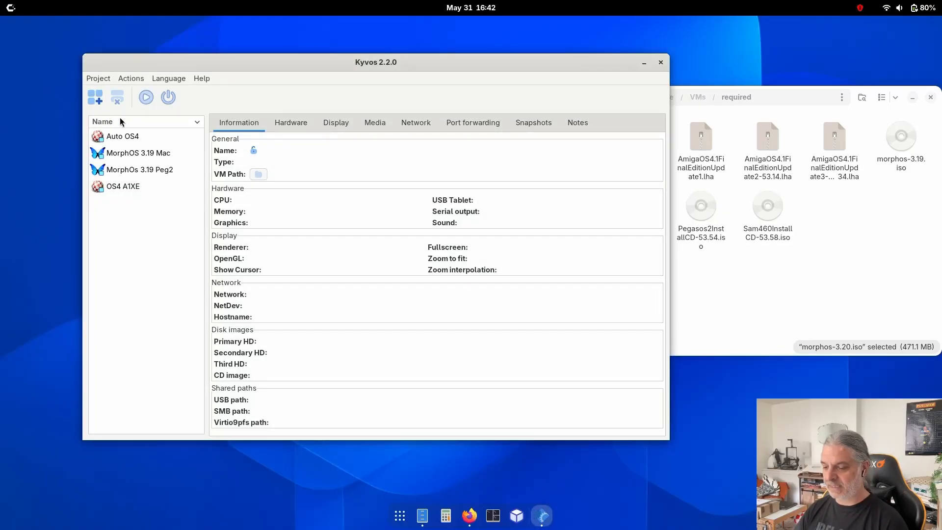
pyautogui.moveTo(347, 66); pyautogui.dragTo(315, 61)
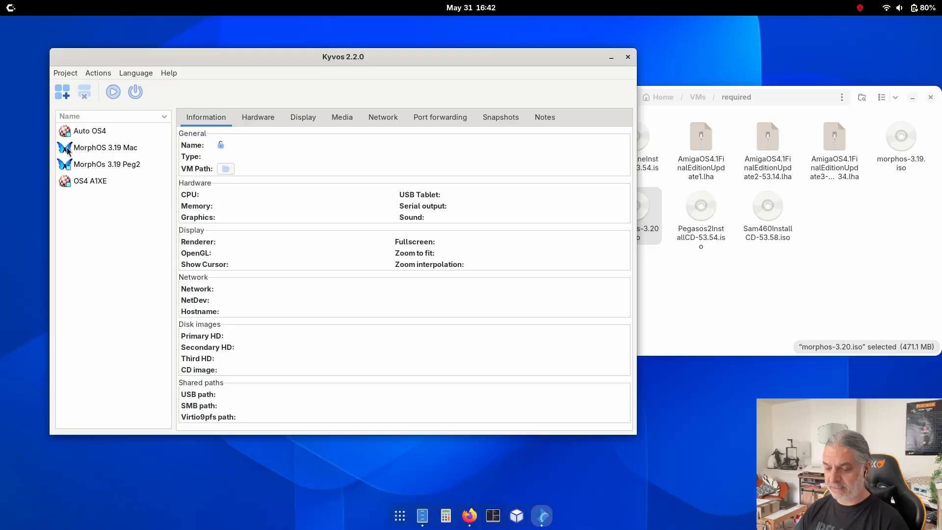
pyautogui.click(62, 92)
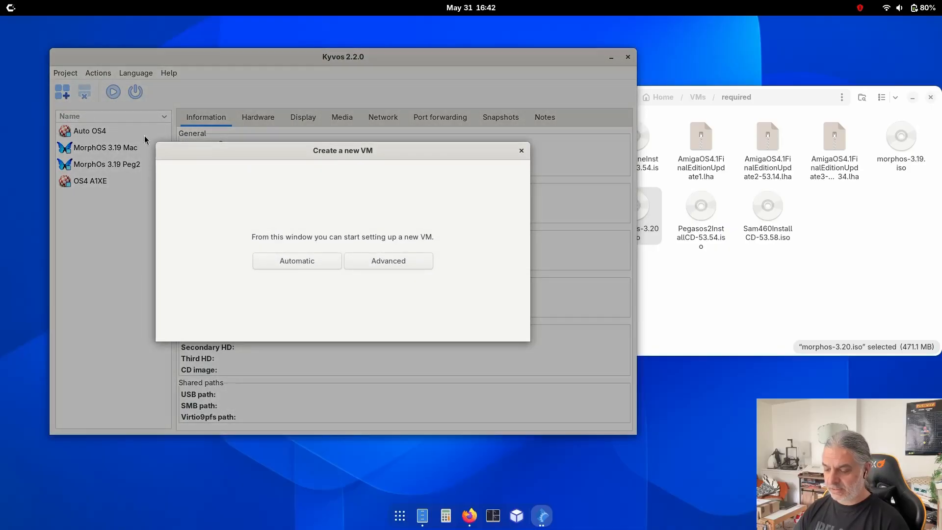
pyautogui.click(285, 259)
pyautogui.click(238, 185)
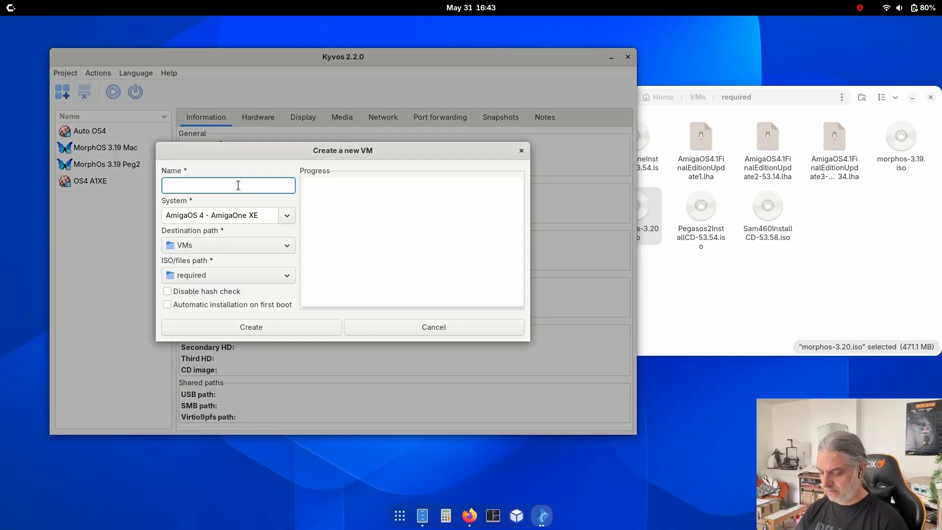
pyautogui.write('MorphOS 2.20')
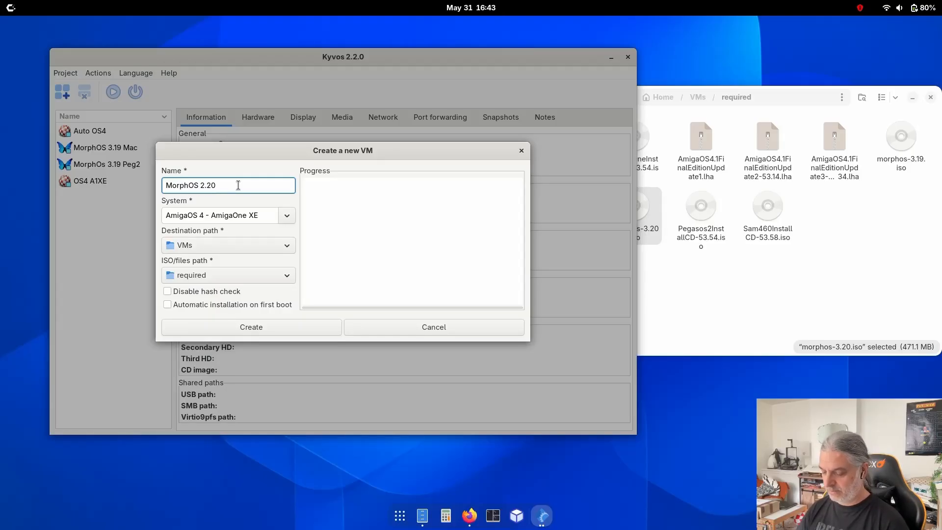
pyautogui.write(' Peg2')
pyautogui.press('Left')
pyautogui.press('Left')
pyautogui.press('Left')
pyautogui.press('Left')
pyautogui.press('Left')
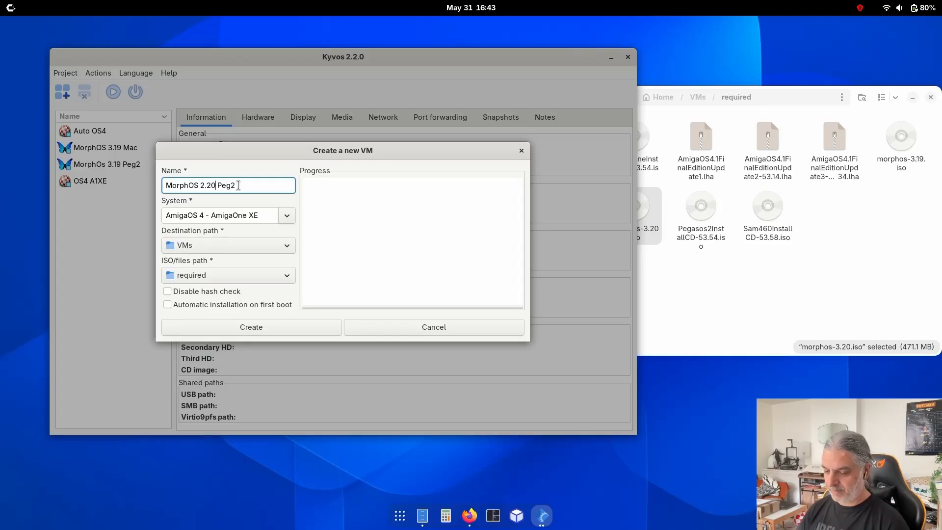
pyautogui.press('Left')
pyautogui.press('Left')
pyautogui.press('Left')
pyautogui.press('BackSpace')
pyautogui.write('3')
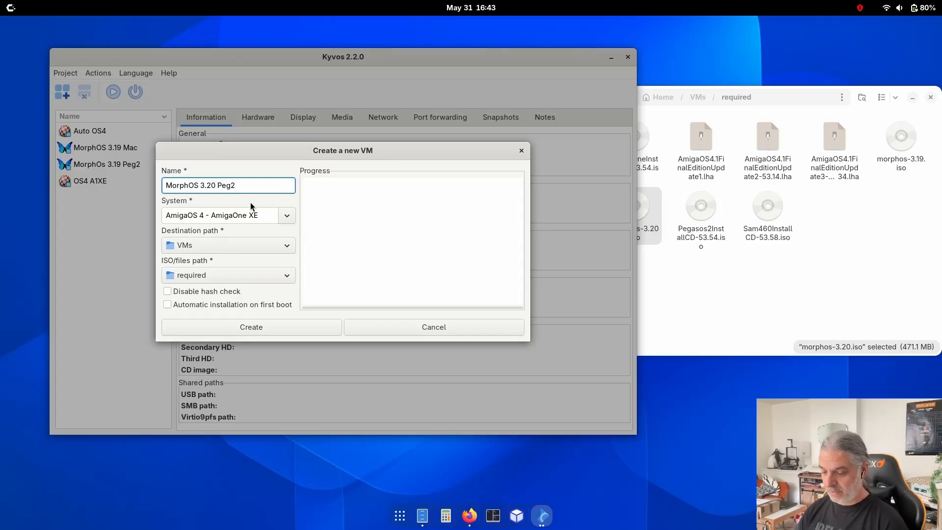
# Set the new VM's system to MorphOS 3 - Pegasos 2 and create the virtual machine
pyautogui.click(287, 216)
pyautogui.click(232, 295)
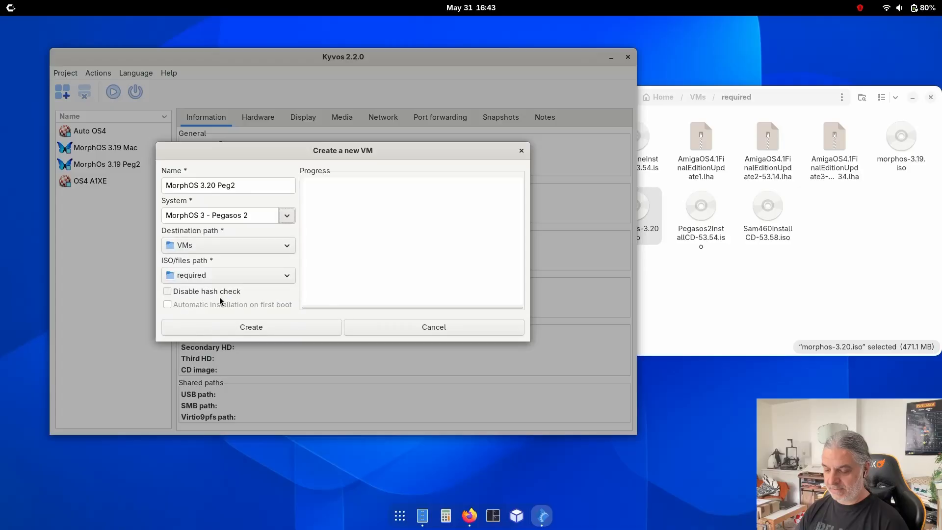
pyautogui.click(205, 331)
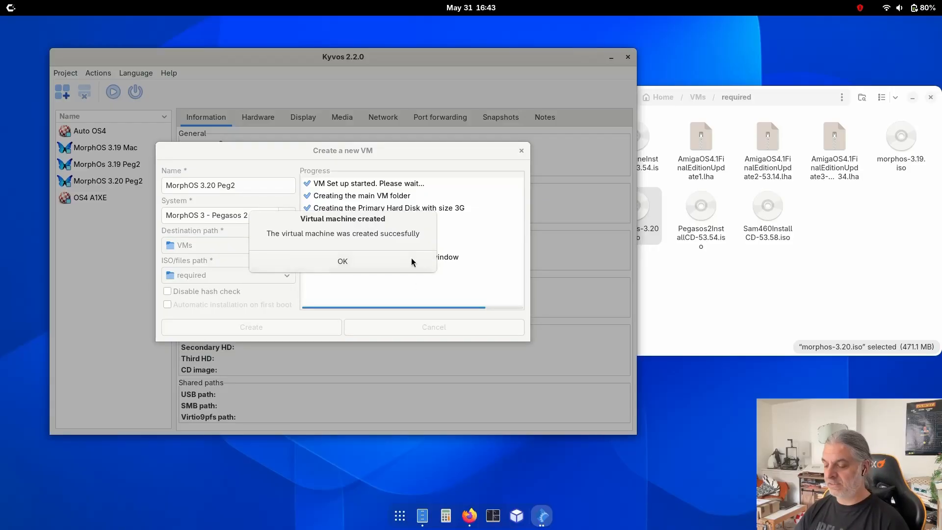
pyautogui.click(381, 265)
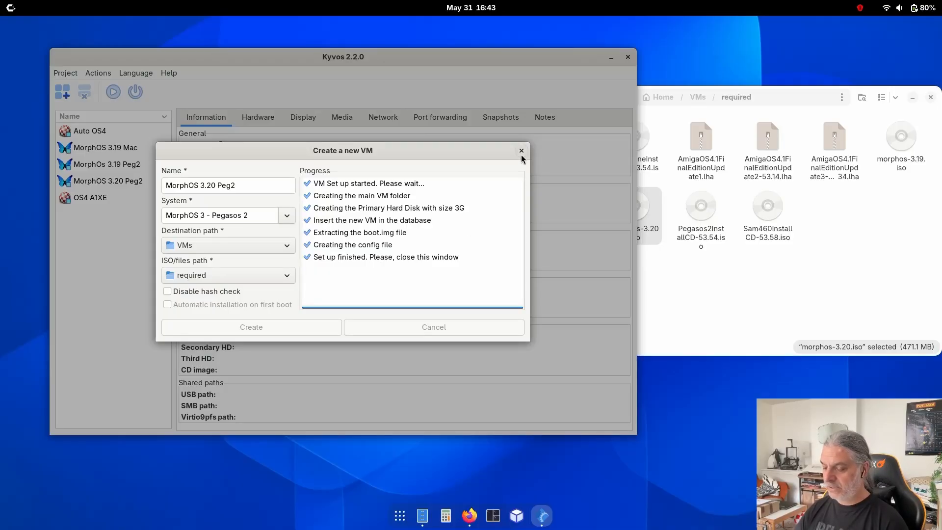
pyautogui.click(521, 150)
# Test-boot the MorphOS 3.20 Peg2 VM up to its language and keymap selection, and close it and the file manager
pyautogui.click(102, 182)
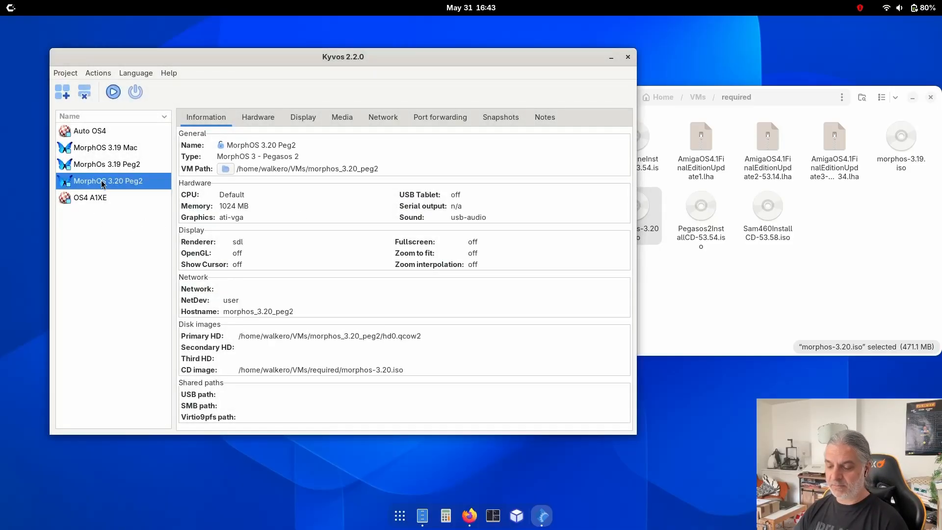
pyautogui.click(115, 93)
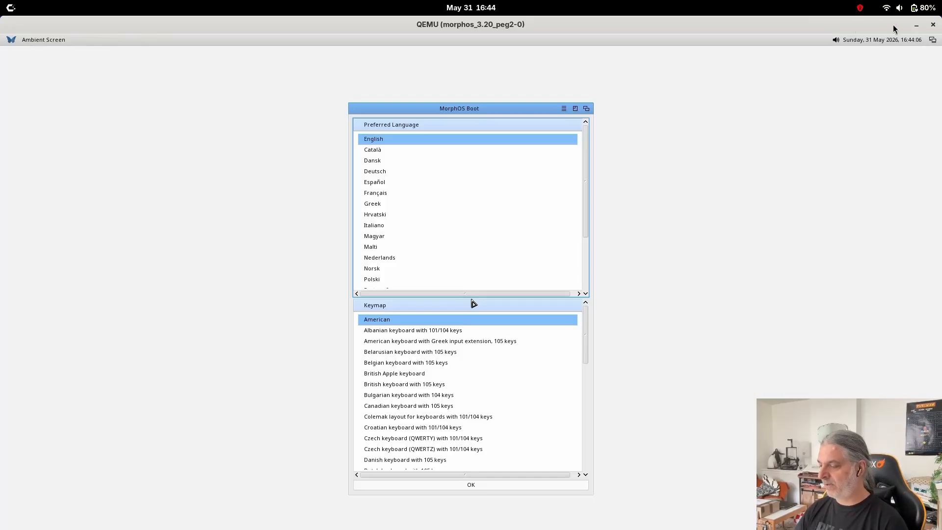
pyautogui.click(932, 25)
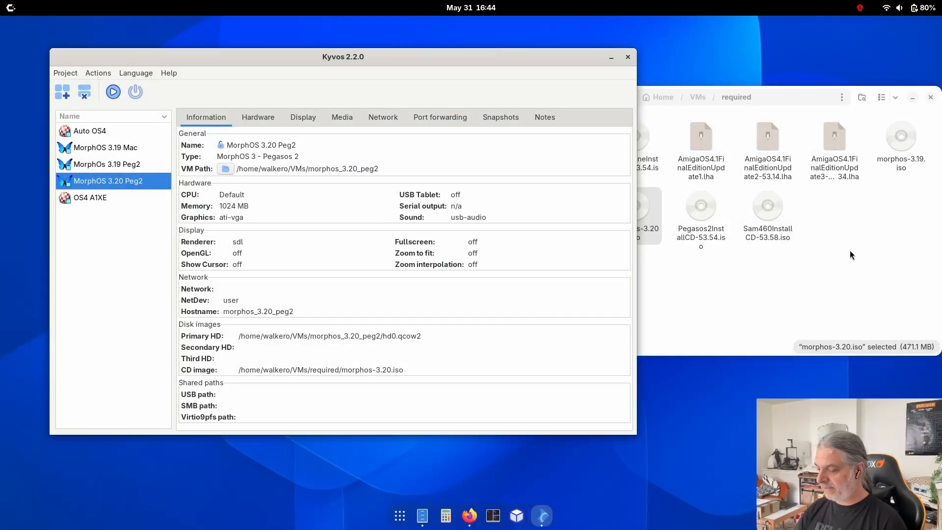
pyautogui.click(931, 97)
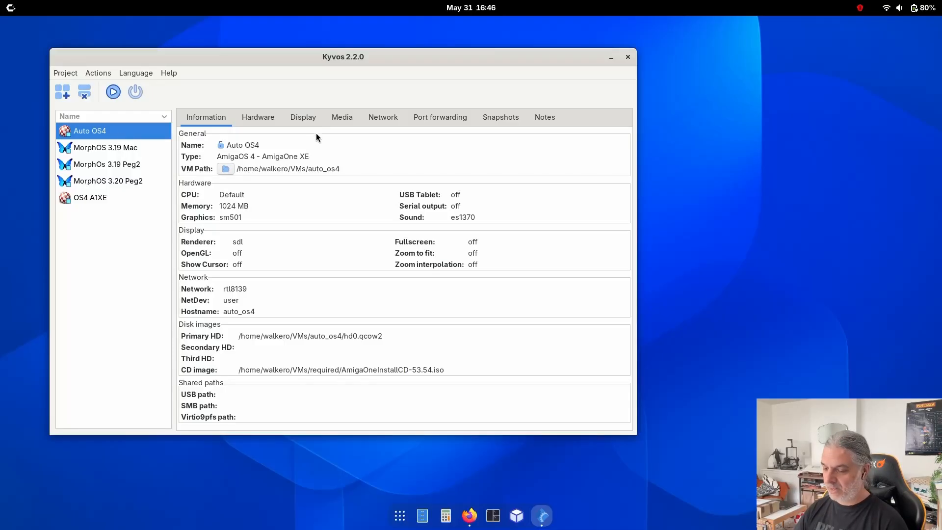
# Remove the CD image from the Auto OS4 VM and save its media settings
pyautogui.click(342, 117)
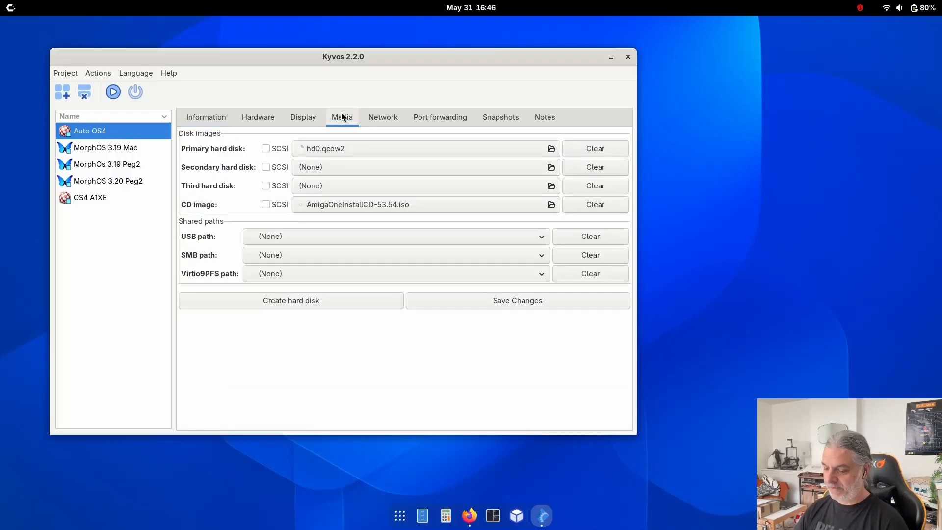
pyautogui.click(577, 203)
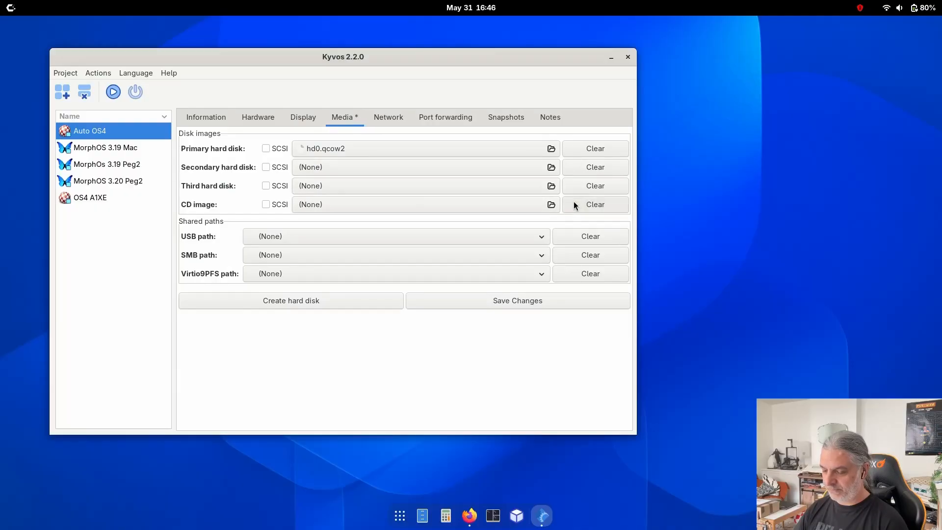
pyautogui.click(514, 301)
# Boot the Auto OS4 VM to the AmigaOS 4.1 desktop and close its window
pyautogui.click(106, 94)
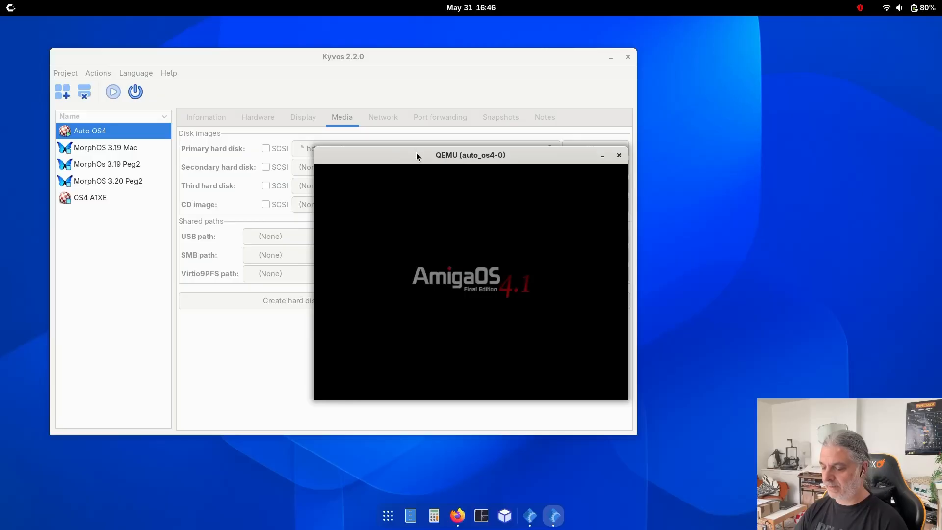
pyautogui.moveTo(416, 156); pyautogui.dragTo(249, 94)
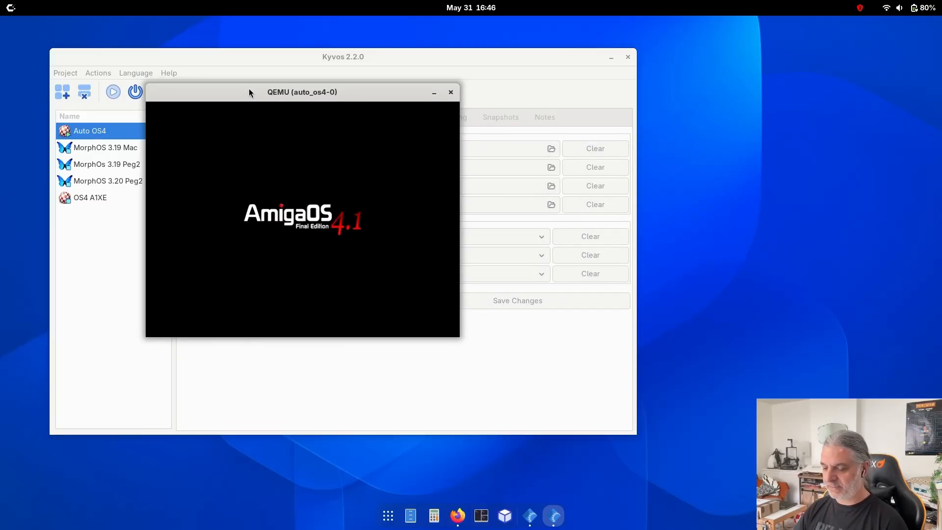
pyautogui.moveTo(271, 95); pyautogui.dragTo(249, 95)
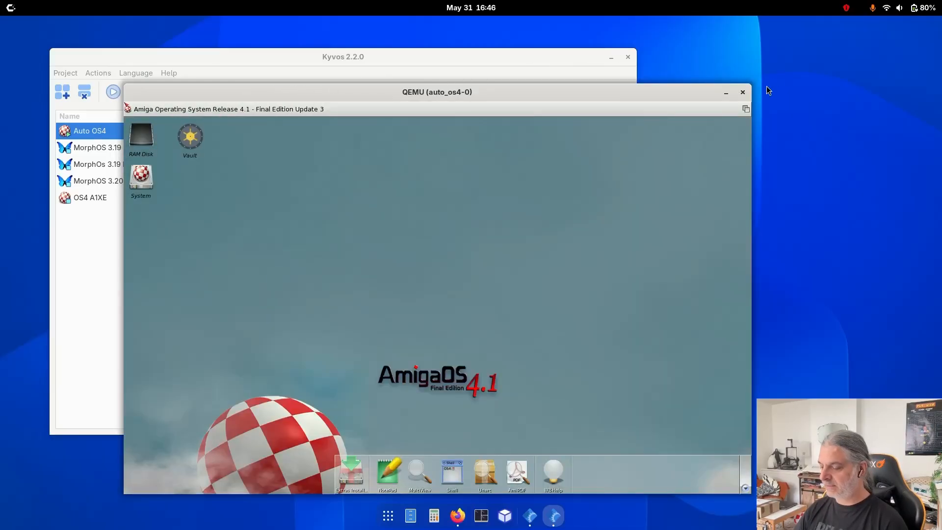
pyautogui.moveTo(676, 96); pyautogui.dragTo(613, 76)
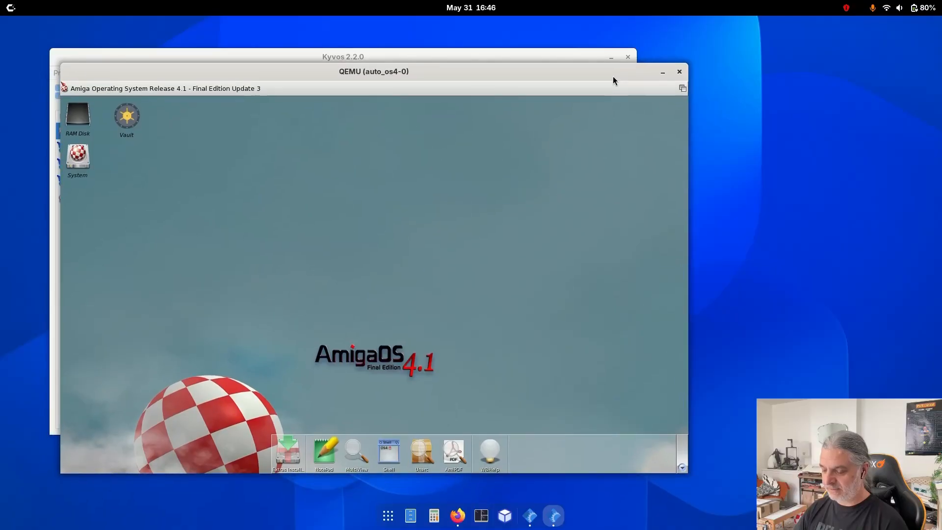
pyautogui.click(679, 72)
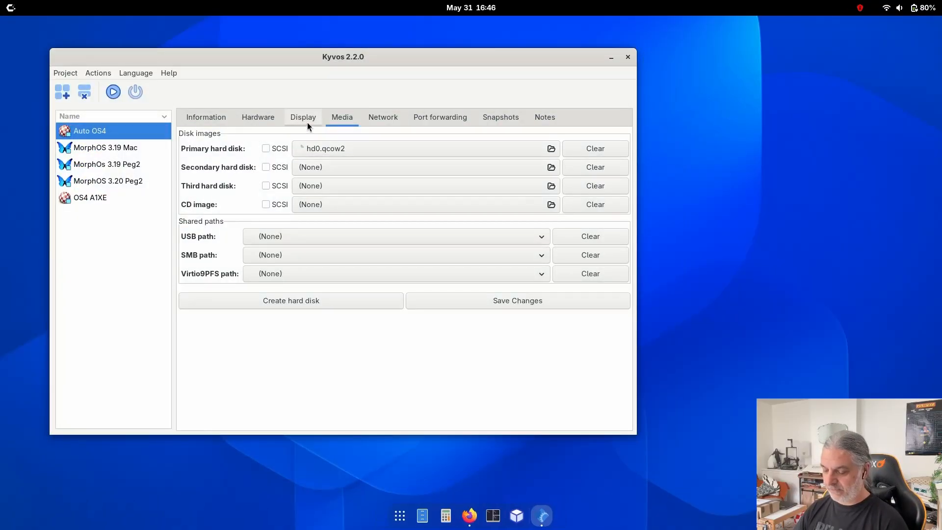
# Set the Auto OS4 VM's graphics device to ati-vga and save its display settings
pyautogui.click(308, 124)
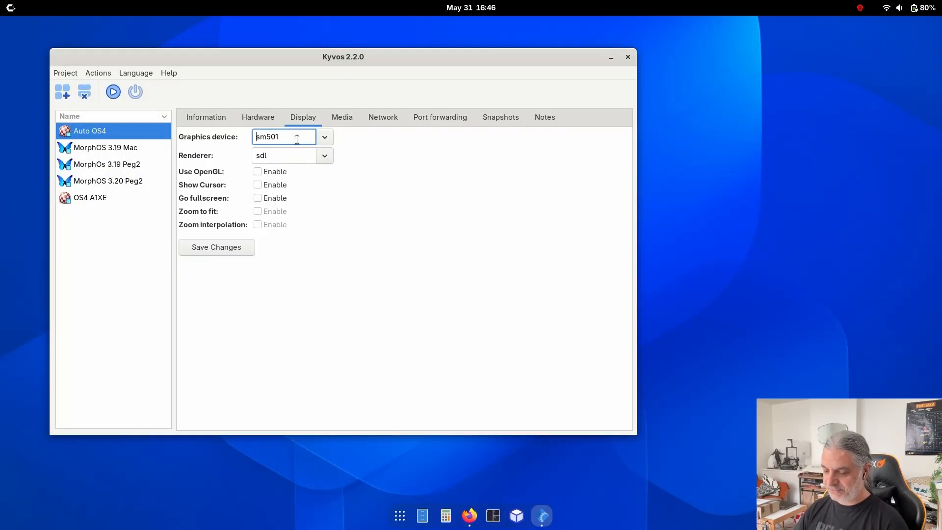
pyautogui.click(325, 137)
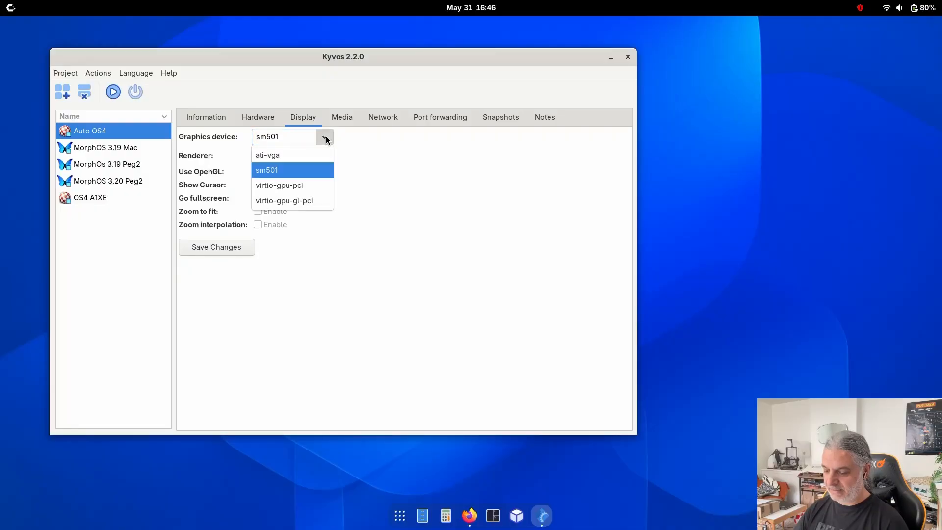
pyautogui.click(297, 156)
pyautogui.click(208, 246)
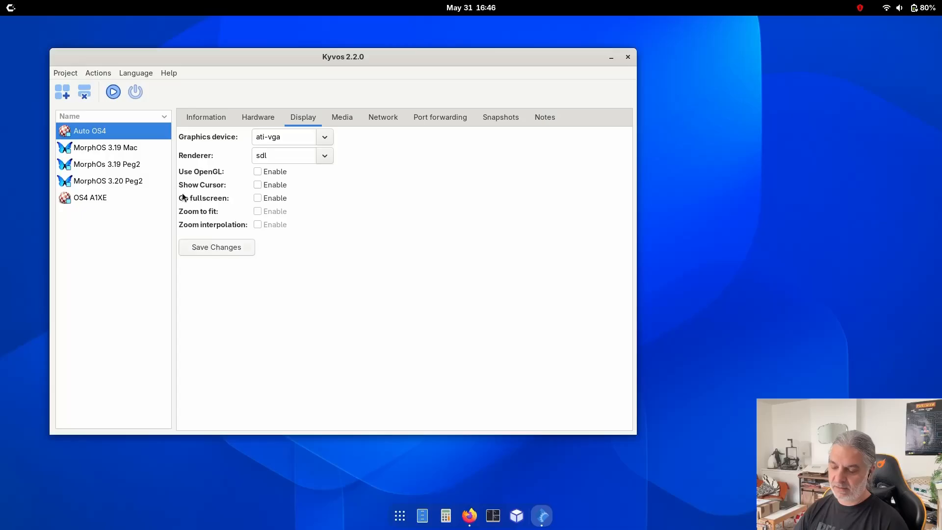
# Test-boot the Auto OS4 VM with the ati-vga graphics device and close its QEMU window
pyautogui.click(112, 93)
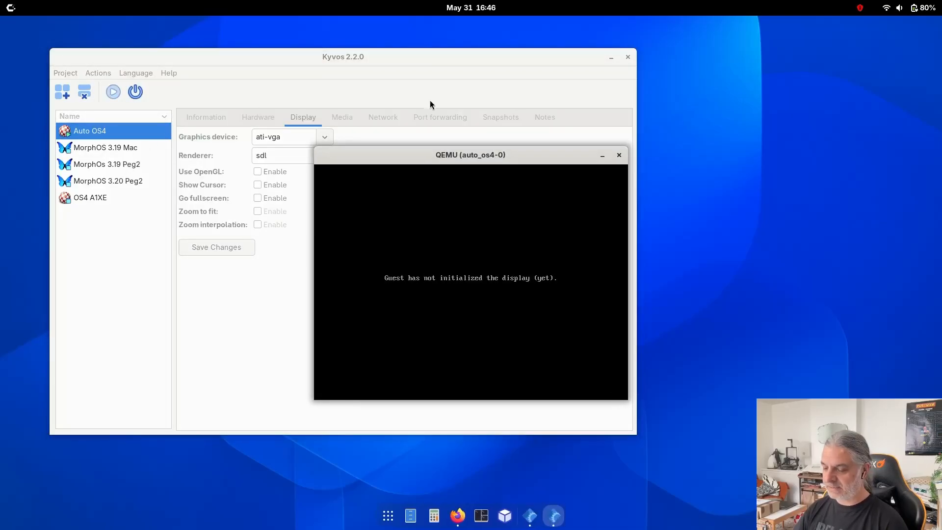
pyautogui.moveTo(442, 153); pyautogui.dragTo(296, 108)
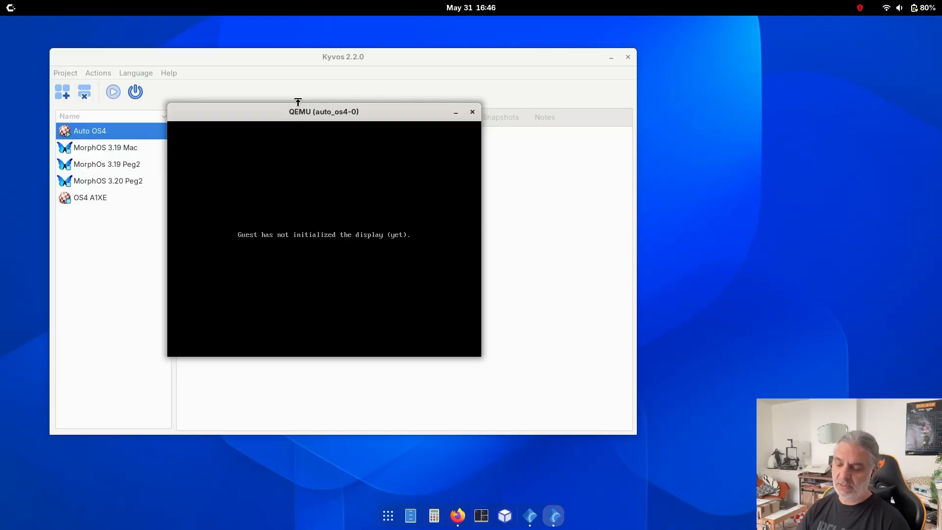
pyautogui.click(473, 112)
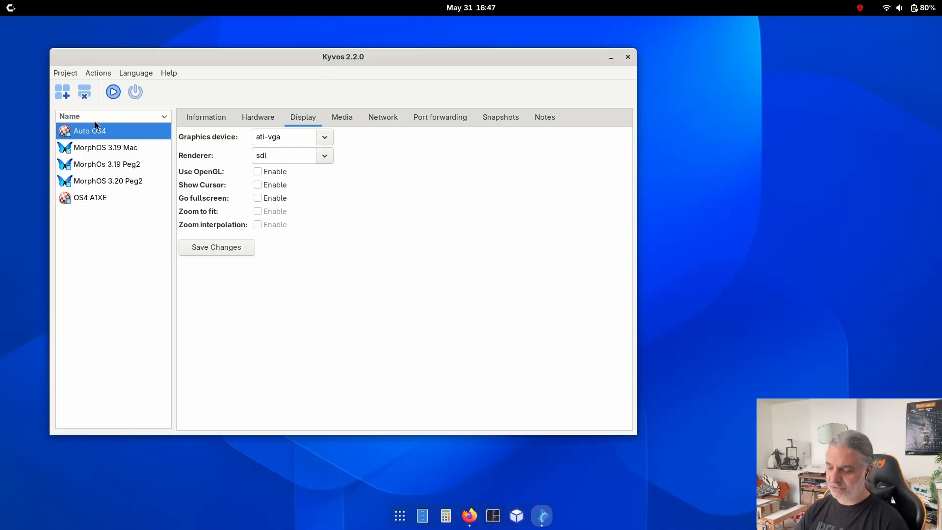
# Switch to Firefox and examine the address and contents of the Amiga like OSes on QEMU page
pyautogui.click(472, 523)
pyautogui.click(297, 29)
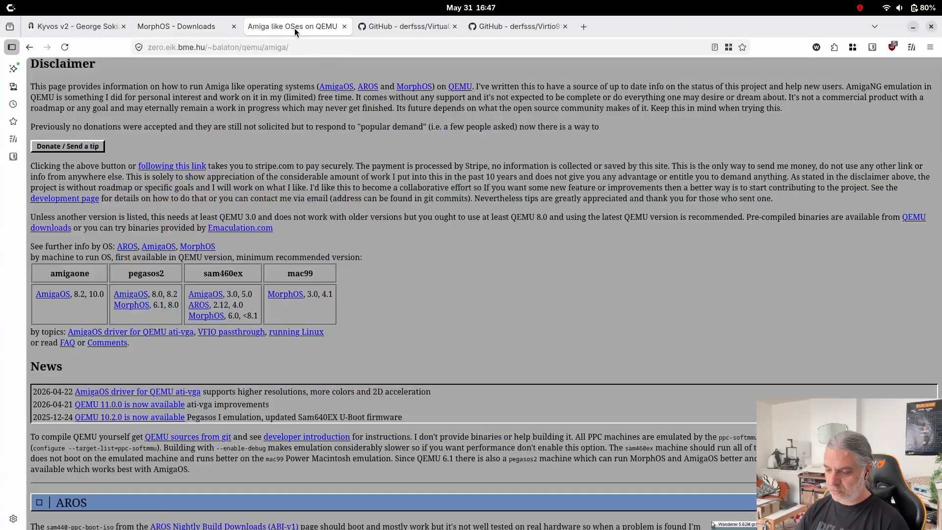
pyautogui.click(155, 47)
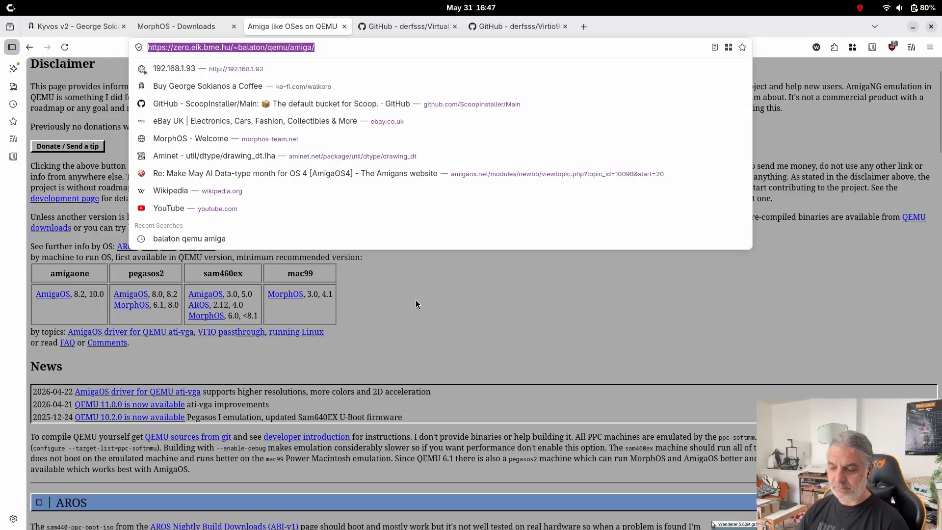
pyautogui.click(415, 314)
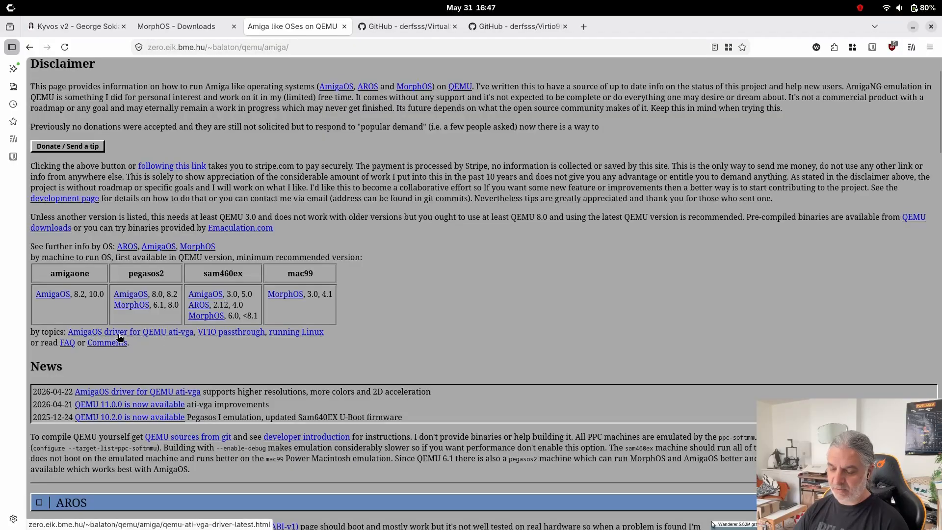
# Download the AmigaOS driver for QEMU ati-vga as qemu-ati-vga-driver-0.1.zip into VMs/required, and minimize the browser
pyautogui.click(162, 333)
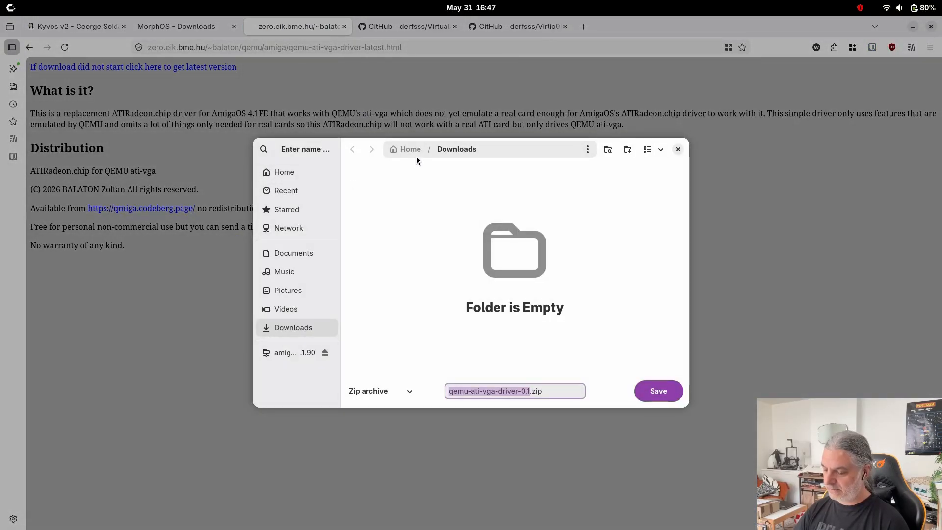
pyautogui.click(416, 154)
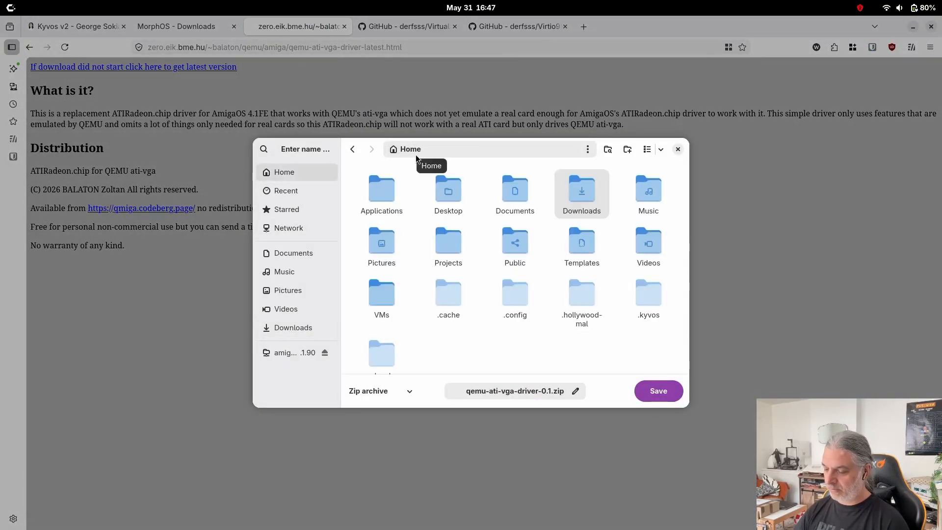
pyautogui.doubleClick(389, 293)
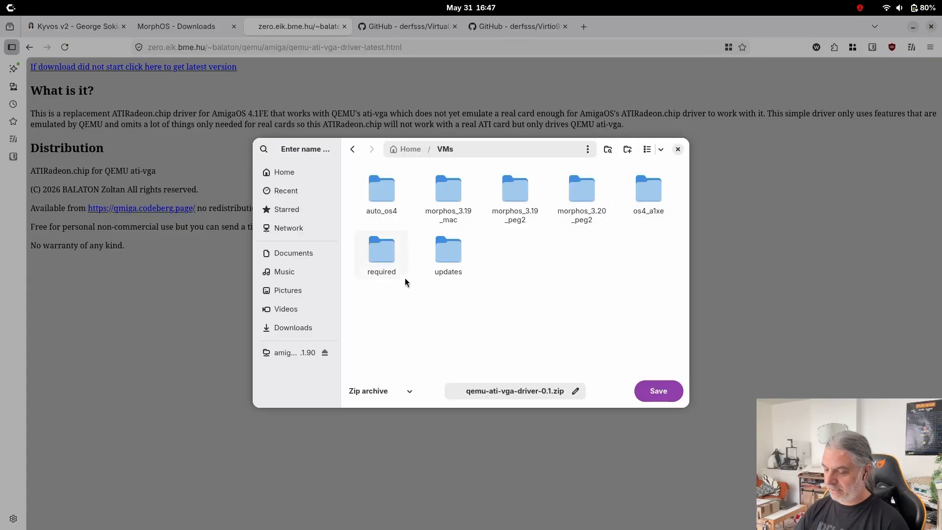
pyautogui.doubleClick(389, 259)
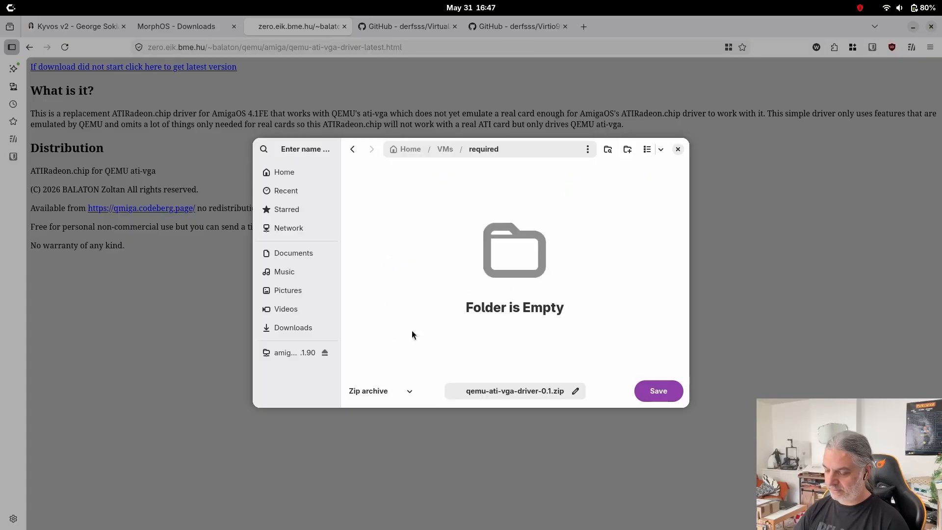
pyautogui.click(651, 390)
pyautogui.click(552, 136)
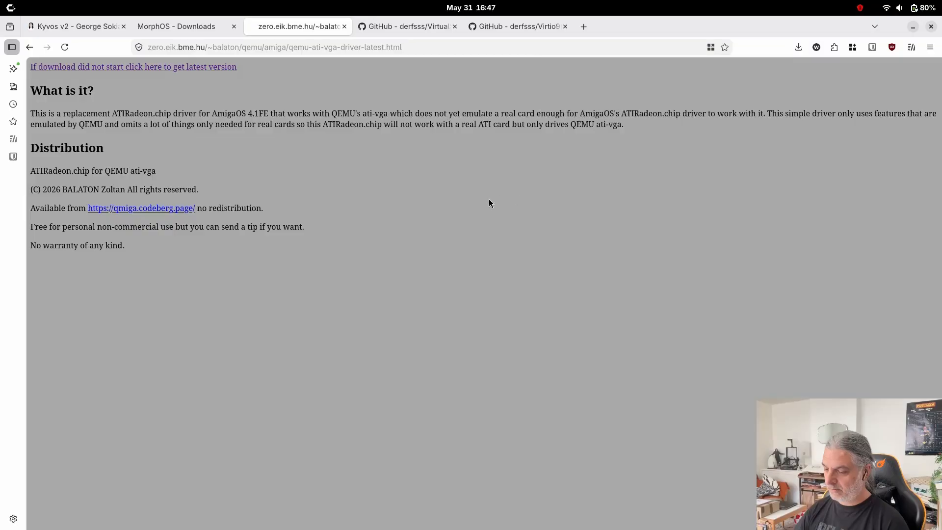
pyautogui.click(913, 26)
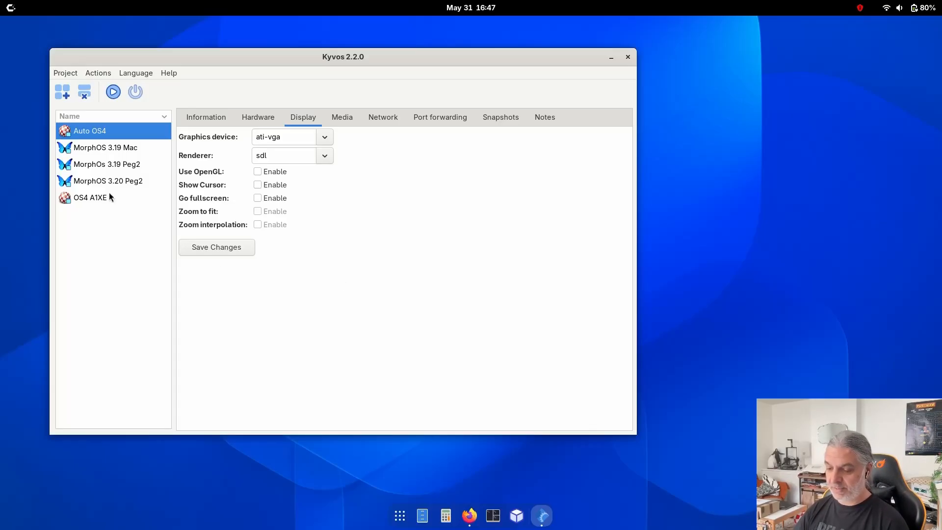
# Open a file manager window beside Kyvos, check for kickstart.zip in the Auto OS4 VM folder, and close that folder's window
pyautogui.click(422, 515)
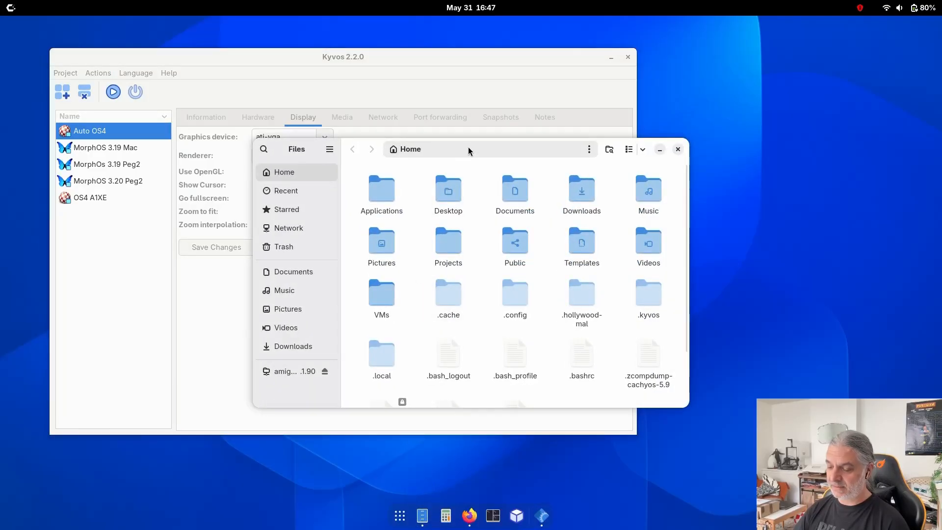
pyautogui.moveTo(468, 146); pyautogui.dragTo(674, 134)
pyautogui.click(207, 117)
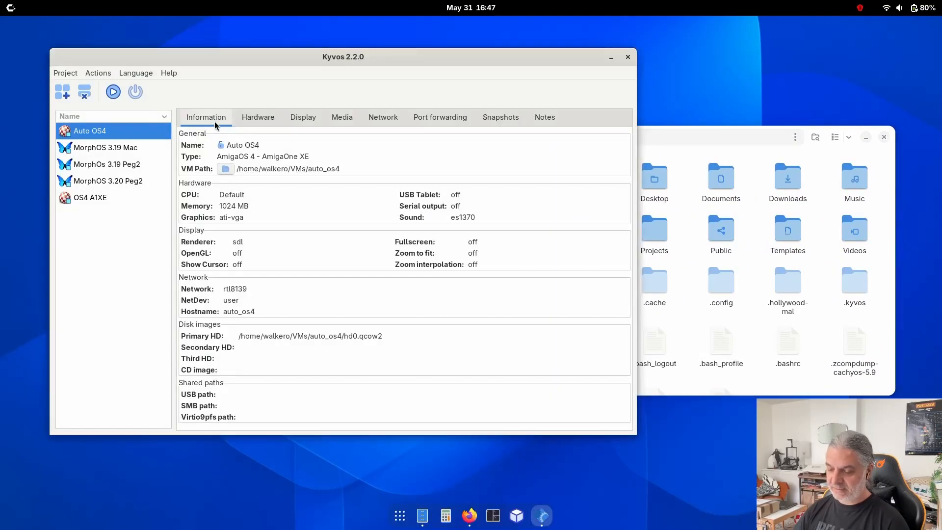
pyautogui.click(225, 169)
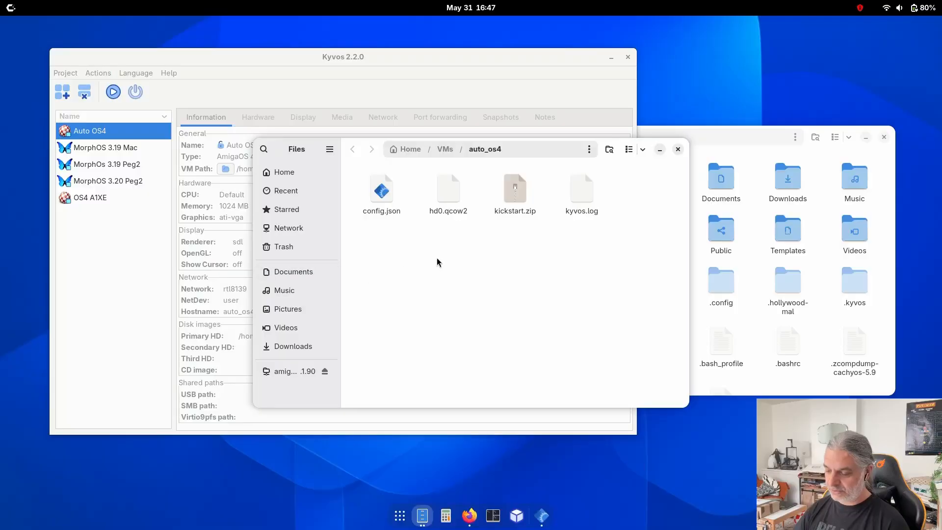
pyautogui.moveTo(530, 158); pyautogui.dragTo(438, 218)
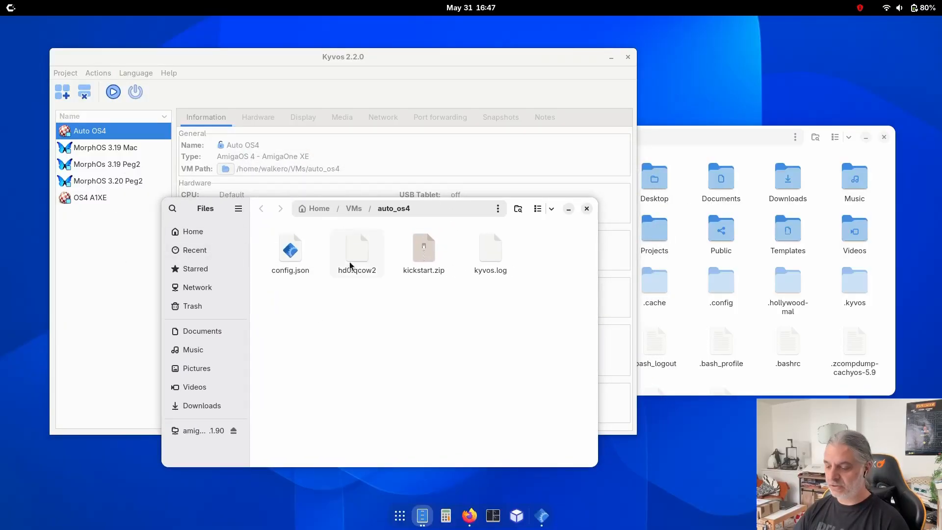
pyautogui.click(411, 257)
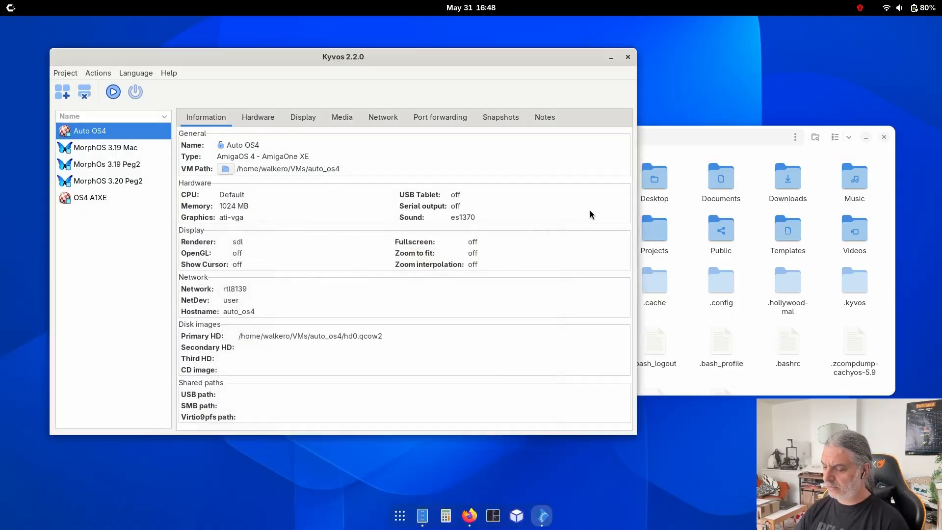
pyautogui.click(587, 209)
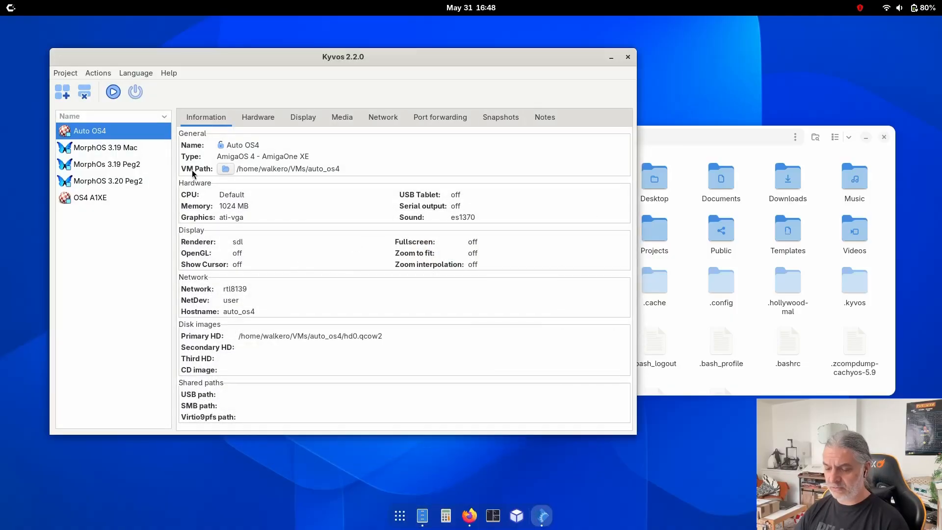
# Open the Auto OS4 VM's kickstart.zip for kickstart editing and review its component list down to kernel.debug
pyautogui.click(99, 74)
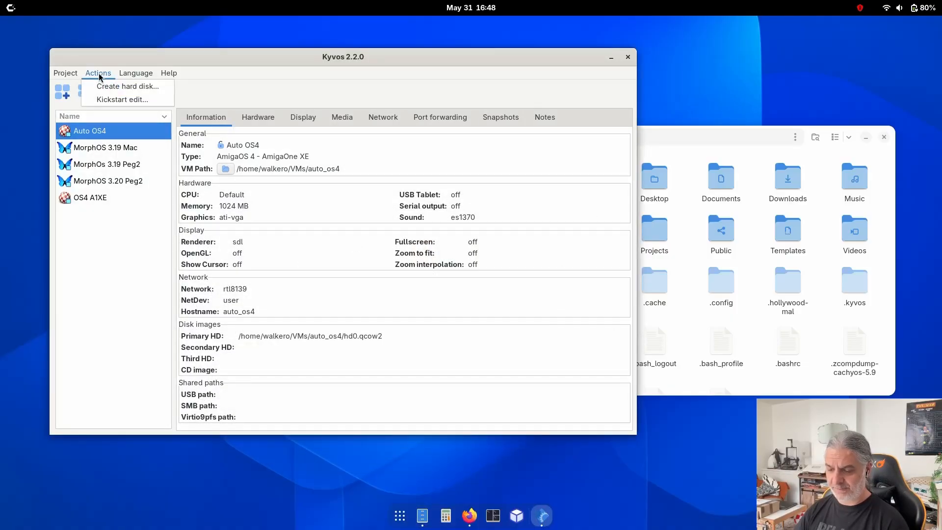
pyautogui.click(110, 100)
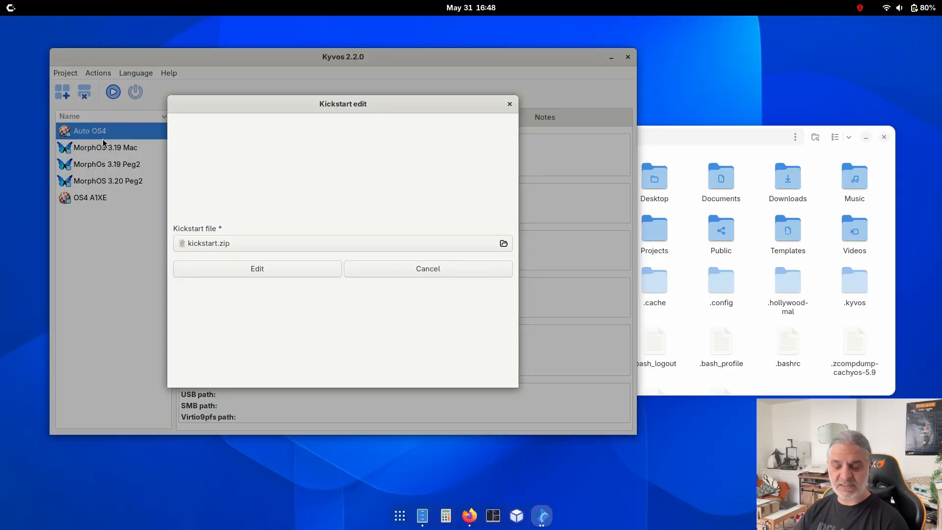
pyautogui.click(222, 244)
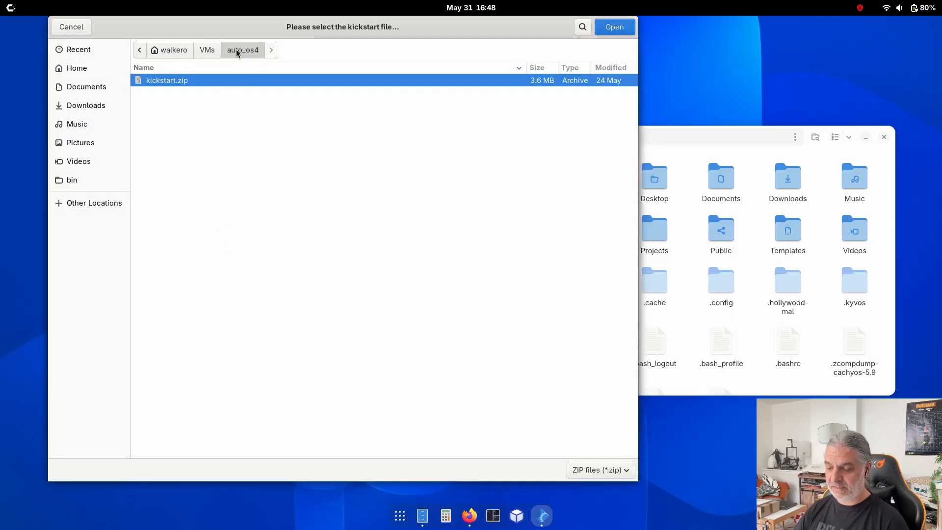
pyautogui.click(72, 29)
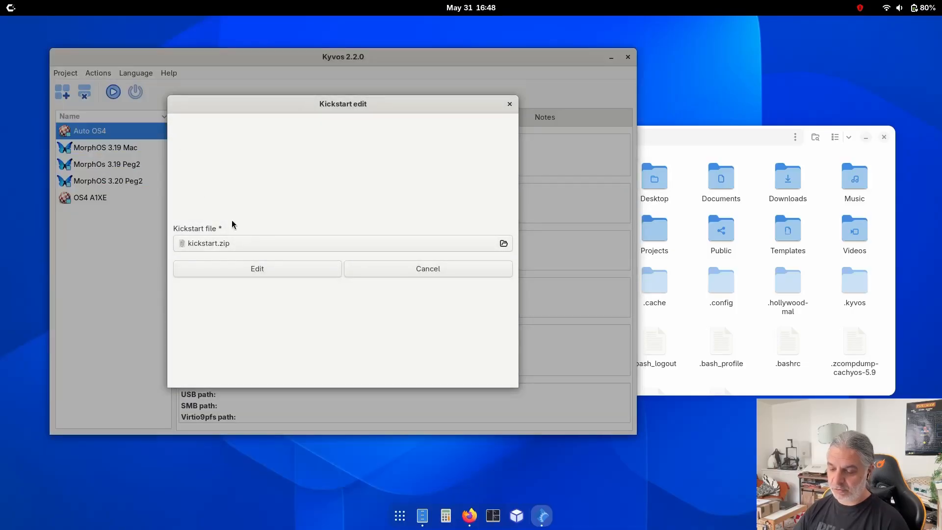
pyautogui.click(249, 273)
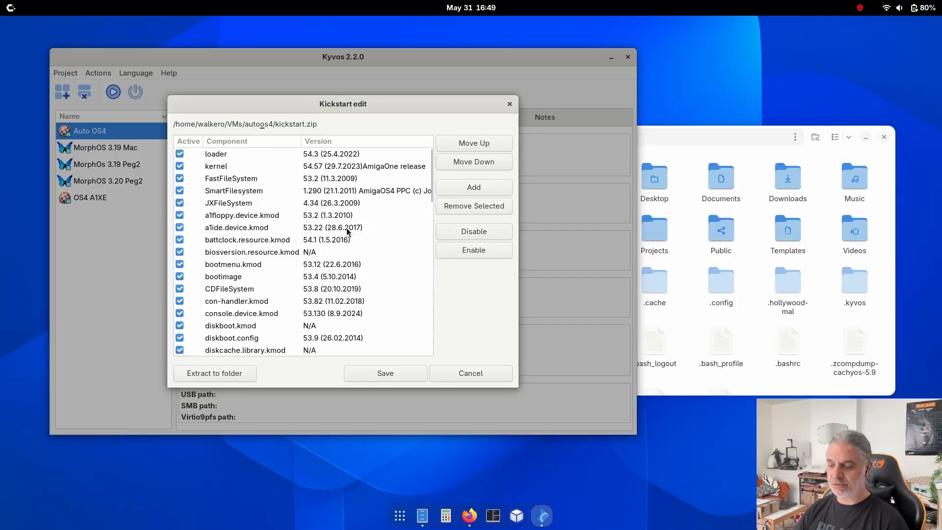
pyautogui.scroll(-13, 350, 232)
pyautogui.scroll(-5, 350, 232)
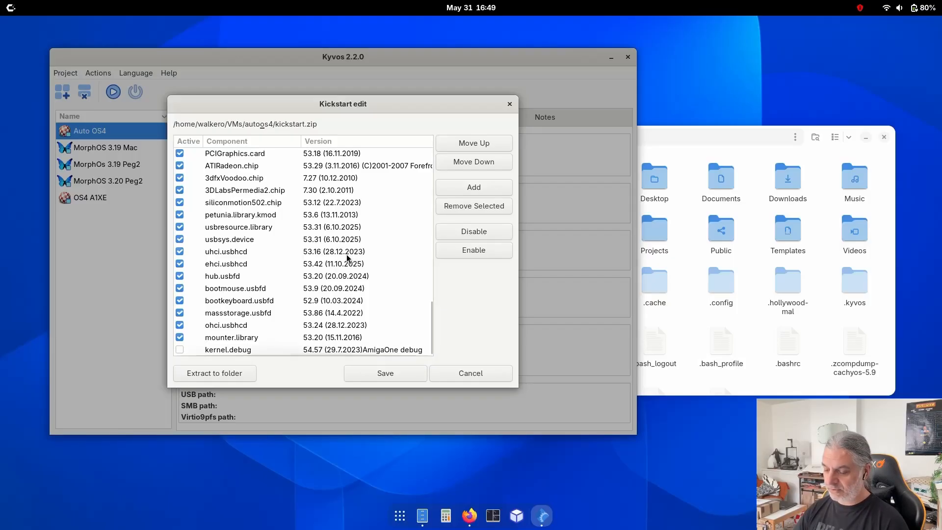
pyautogui.click(181, 353)
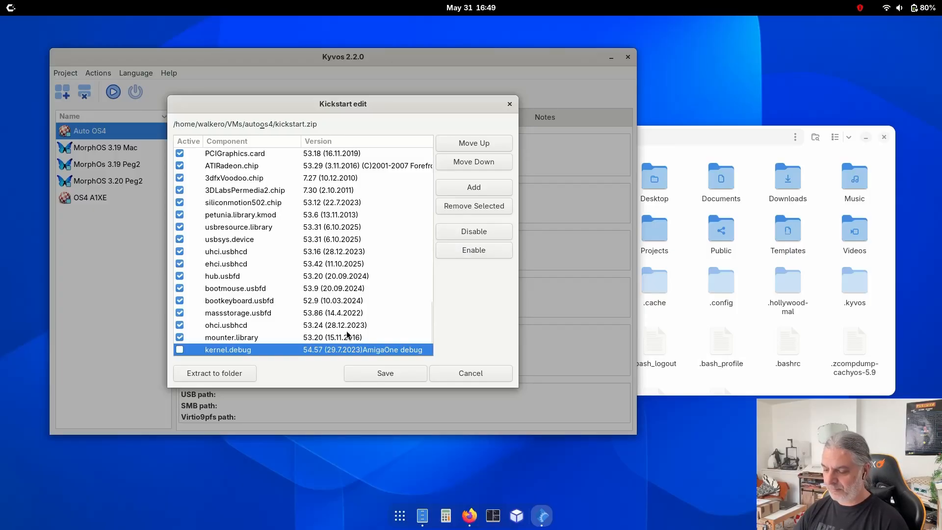
# Extract qemu-ati-vga-driver-0.1.zip in the VMs/required folder and open the extracted driver folder
pyautogui.click(666, 156)
pyautogui.hotkey('ctrl', 'l')
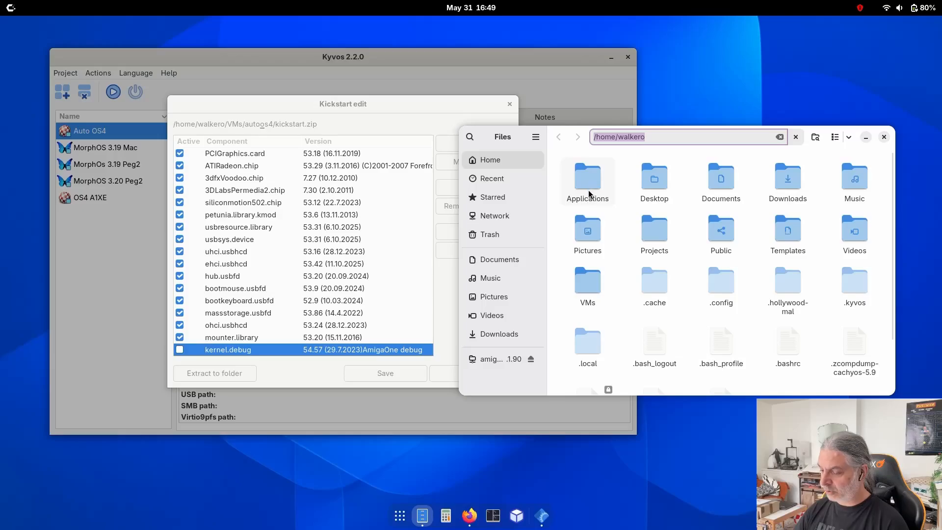
pyautogui.doubleClick(595, 286)
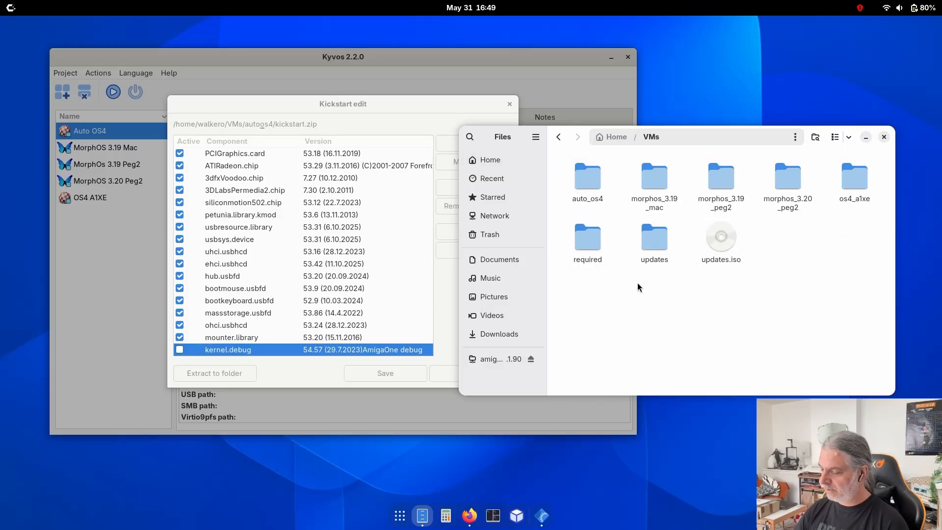
pyautogui.doubleClick(590, 238)
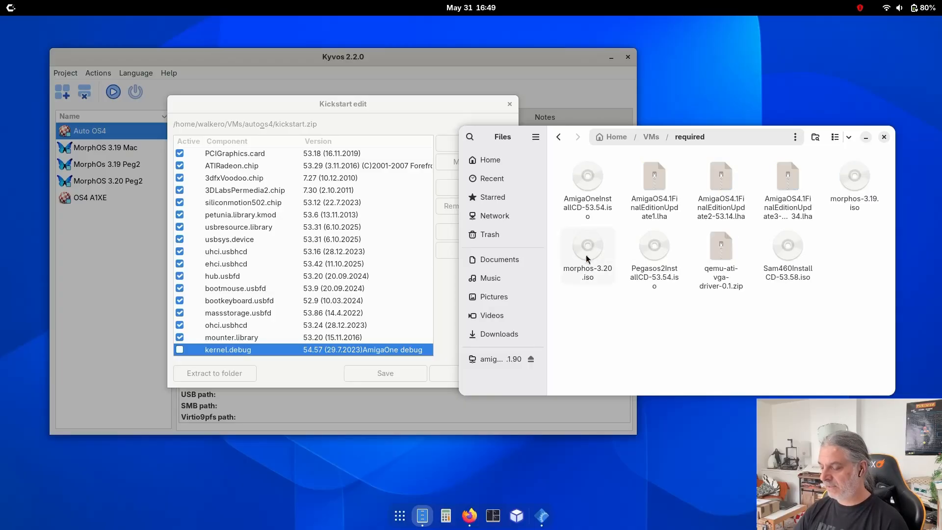
pyautogui.click(720, 275)
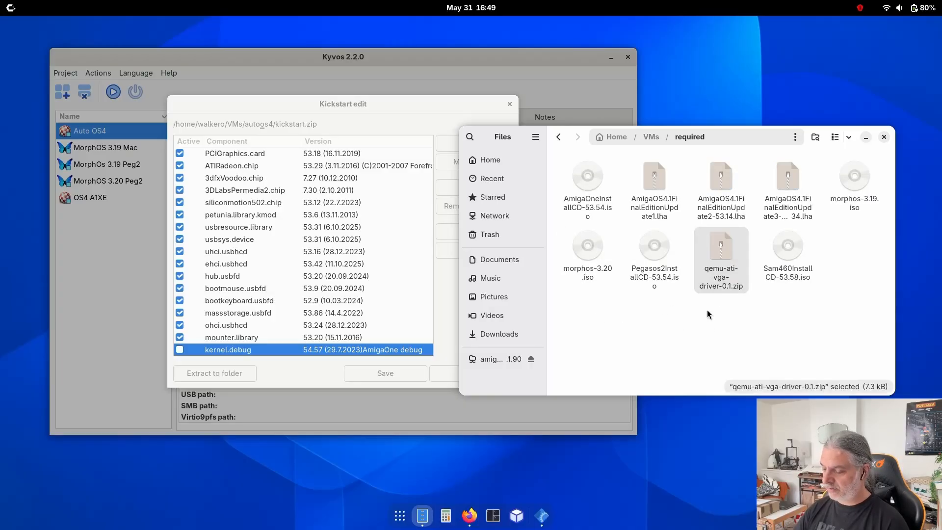
pyautogui.doubleClick(725, 242)
pyautogui.doubleClick(588, 191)
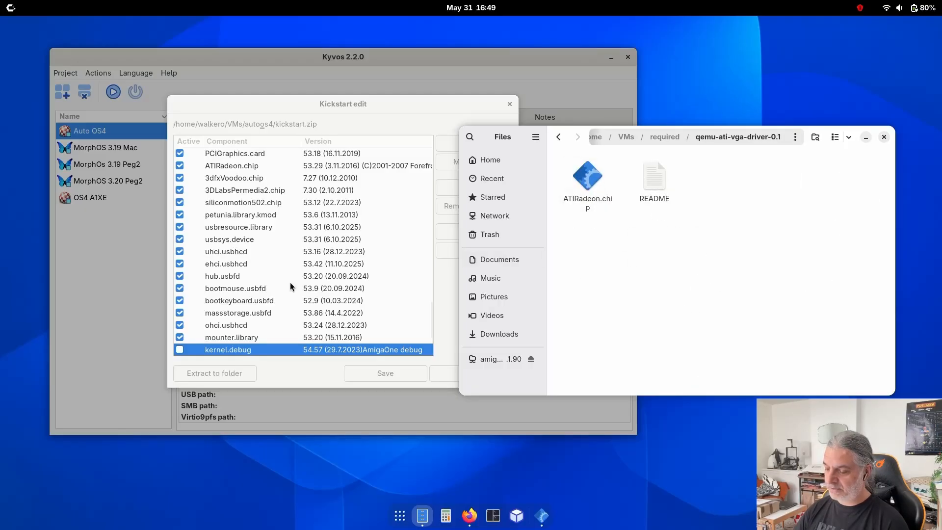
# Replace ATIRadeon.chip in the kickstart component list with the ATIRadeon.chip file from the qemu-ati-vga-driver-0.1 folder
pyautogui.scroll(3, 276, 284)
pyautogui.scroll(4, 276, 283)
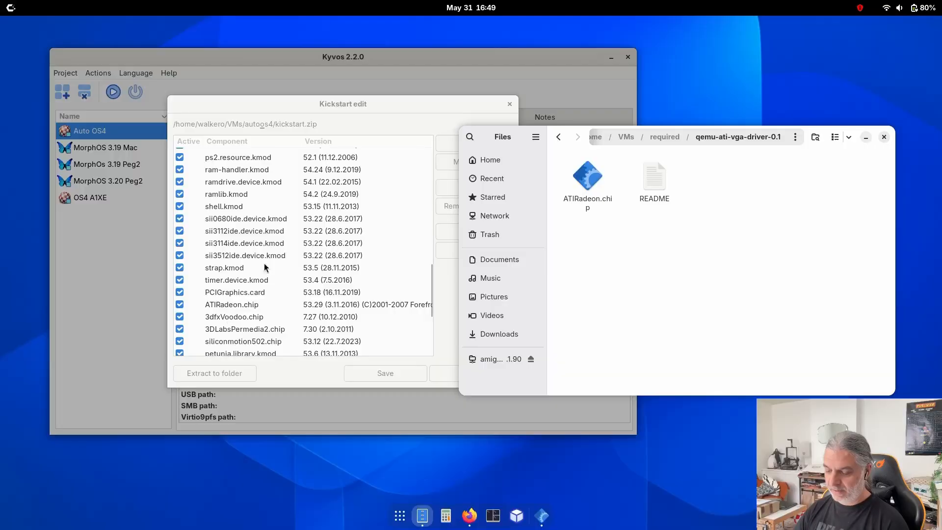
pyautogui.click(216, 306)
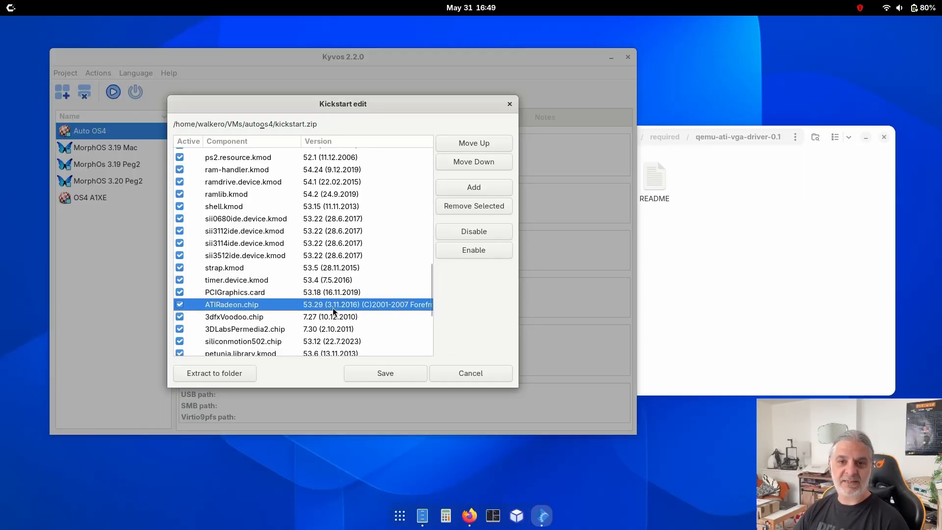
pyautogui.moveTo(332, 308); pyautogui.dragTo(679, 269)
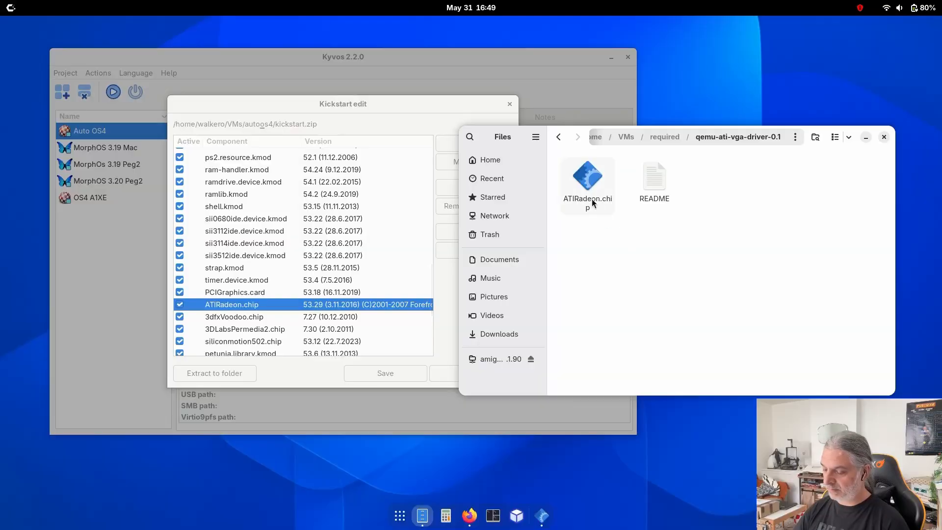
pyautogui.moveTo(517, 140); pyautogui.dragTo(556, 143)
pyautogui.moveTo(934, 197); pyautogui.dragTo(863, 200)
pyautogui.moveTo(567, 143); pyautogui.dragTo(646, 140)
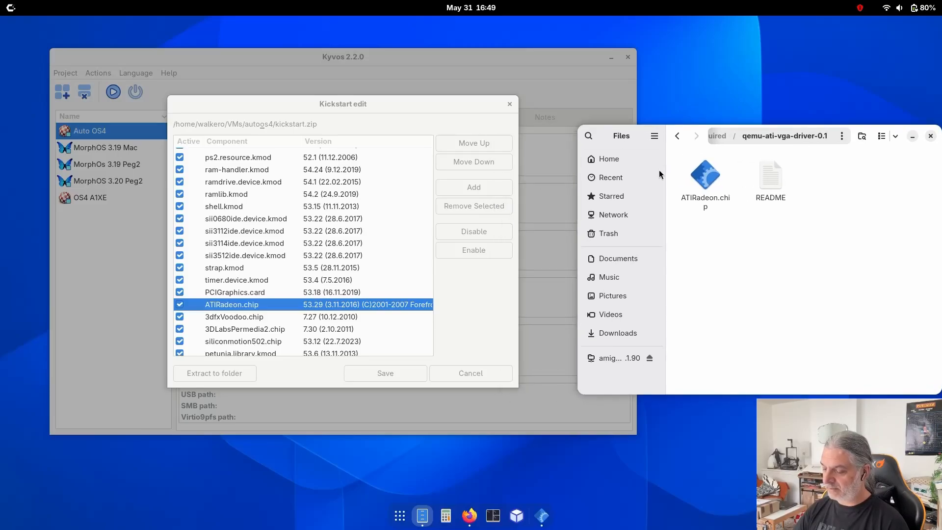
pyautogui.moveTo(694, 177); pyautogui.dragTo(281, 259)
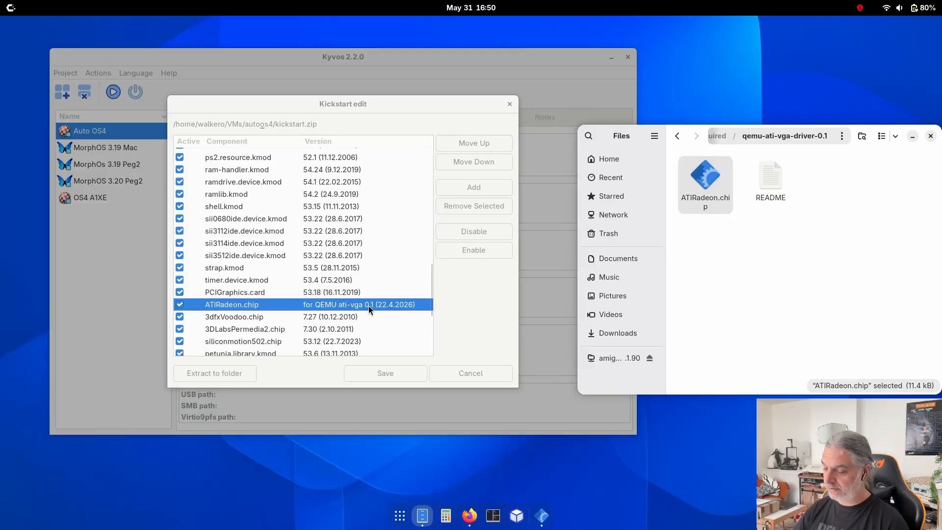
# Add ATIRadeon.chip from VMs/required/qemu-ati-vga-driver-0.1 to the kickstart components using the file chooser
pyautogui.click(465, 289)
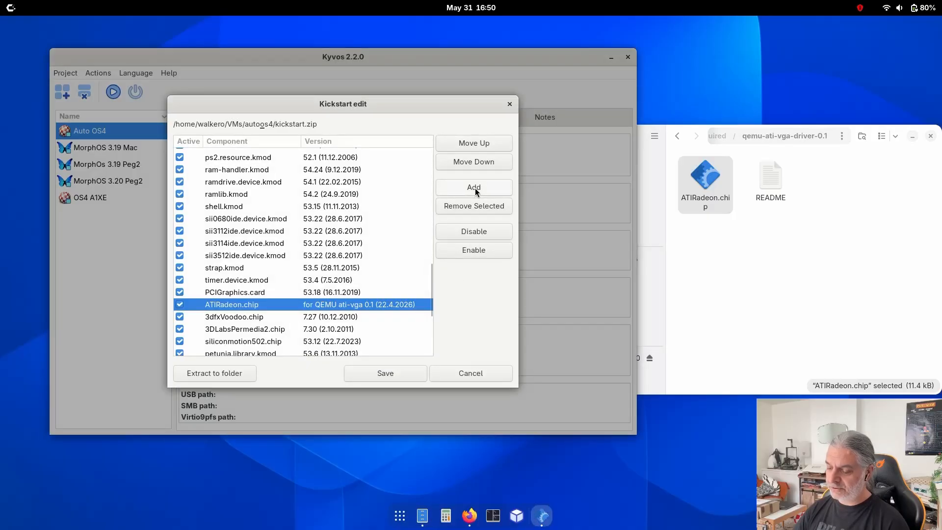
pyautogui.click(474, 188)
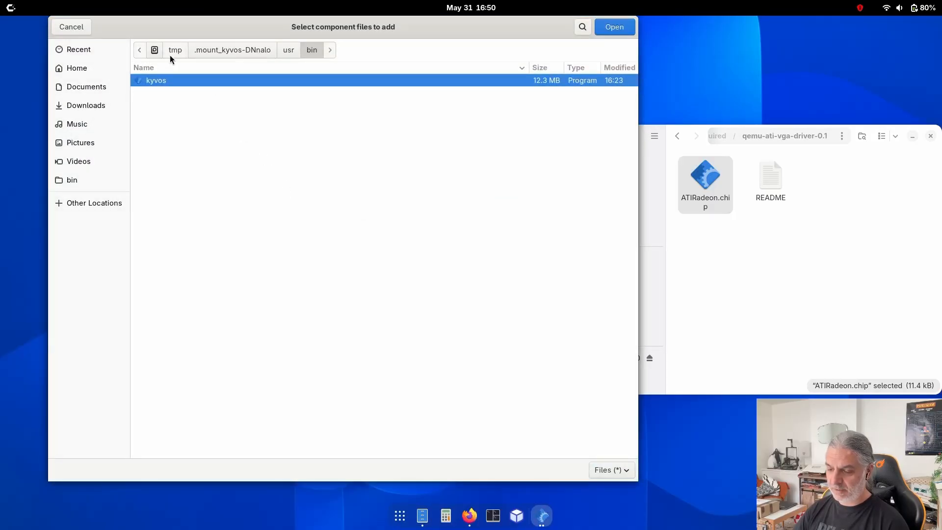
pyautogui.click(83, 68)
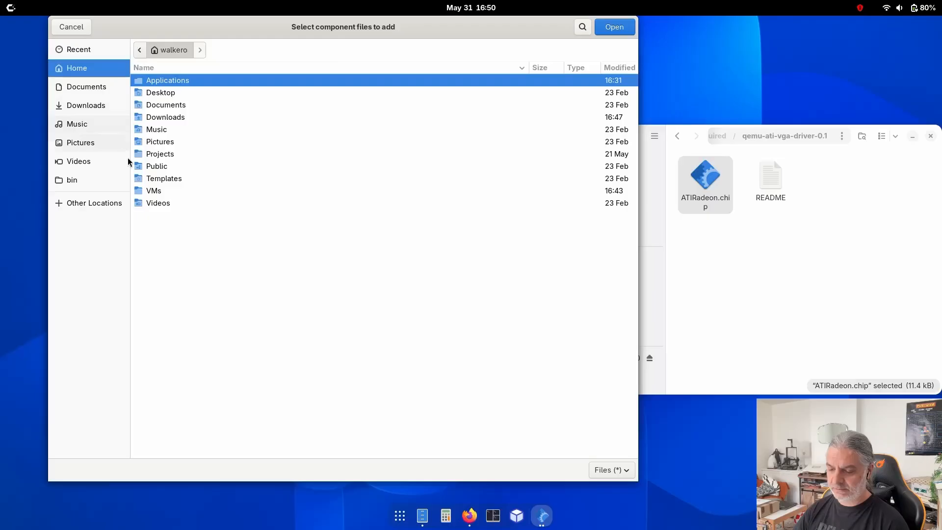
pyautogui.doubleClick(168, 192)
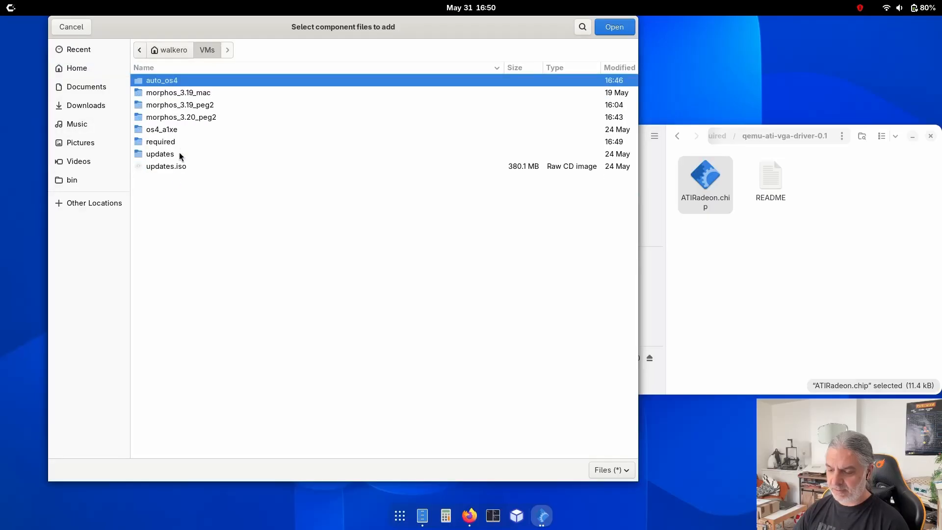
pyautogui.doubleClick(169, 143)
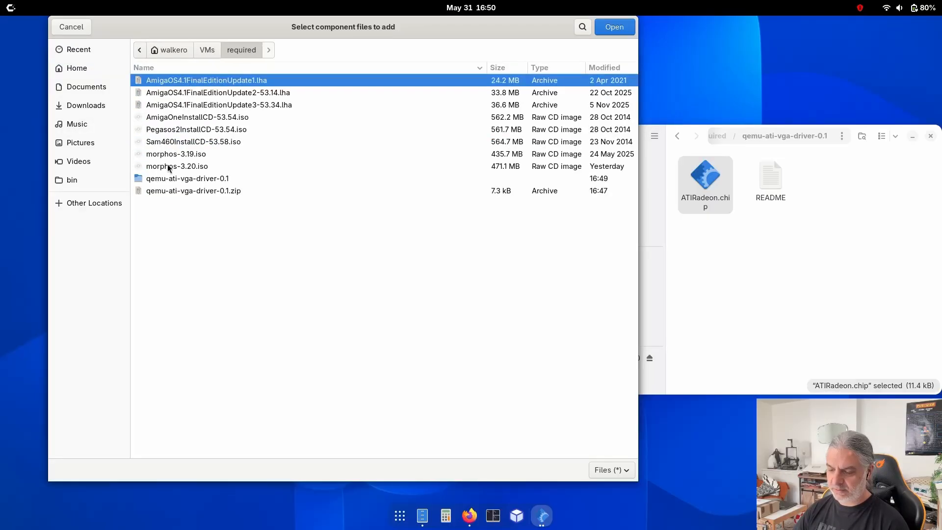
pyautogui.doubleClick(167, 179)
pyautogui.doubleClick(178, 82)
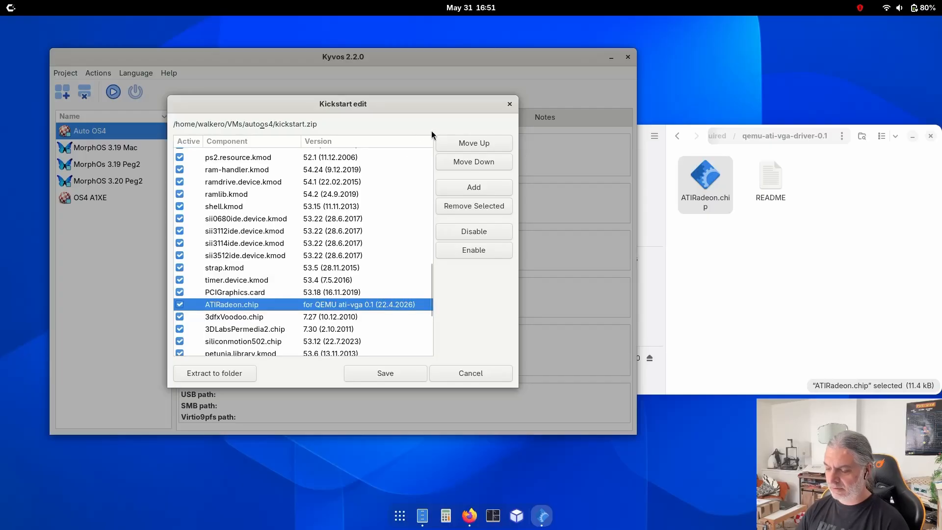
# Move ATIRadeon.chip up three places in the component list and back down to just below PCIGraphics.card
pyautogui.click(467, 144)
pyautogui.click(467, 144)
pyautogui.click(468, 143)
pyautogui.click(476, 163)
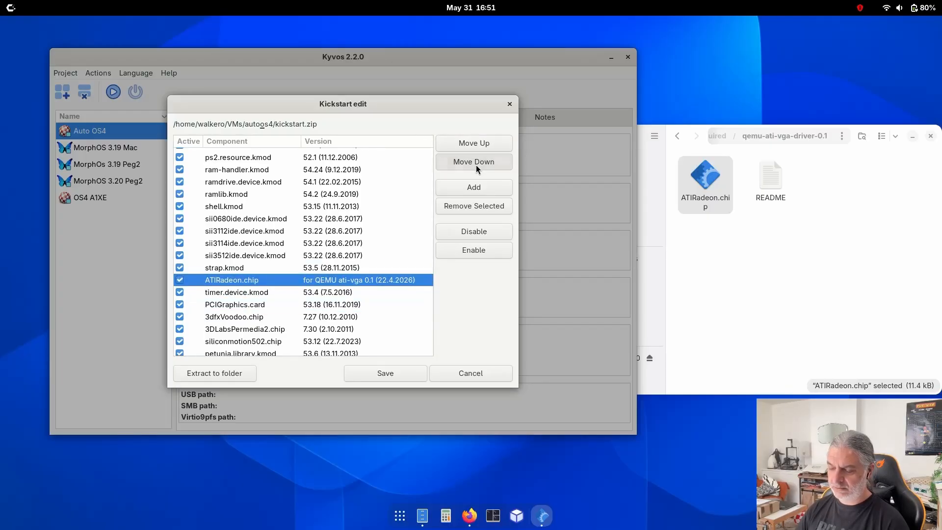
pyautogui.click(476, 164)
pyautogui.click(476, 164)
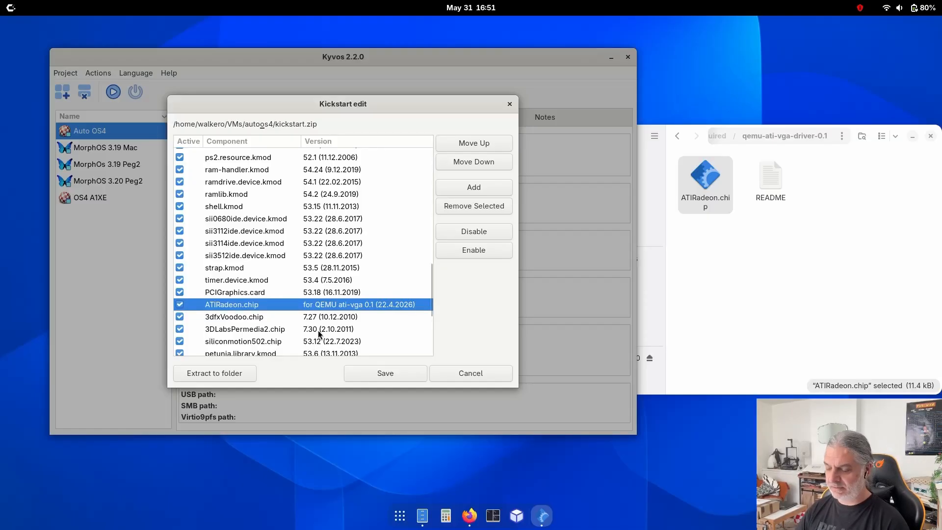
# Save the edited kickstart.zip and check the Auto OS4 VM folder for the kickstart file and its .bak backup, closing the folder window
pyautogui.click(361, 374)
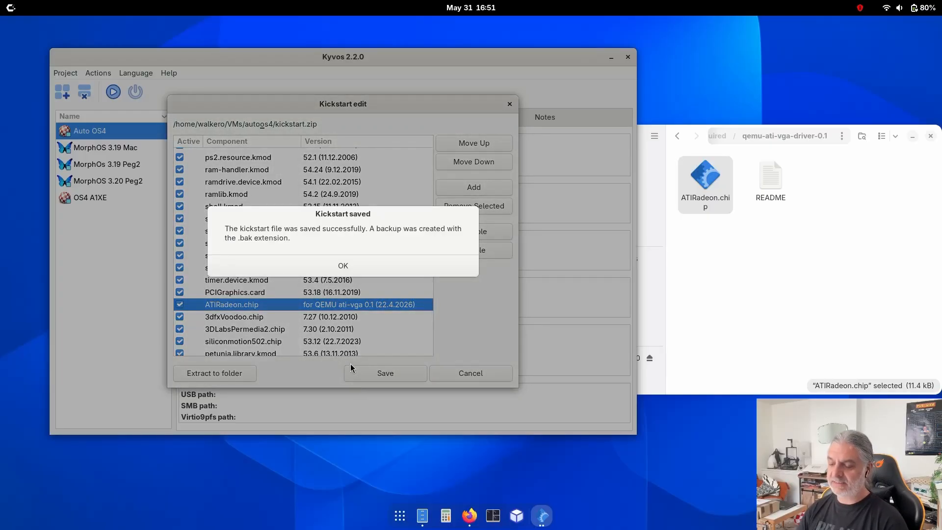
pyautogui.click(362, 266)
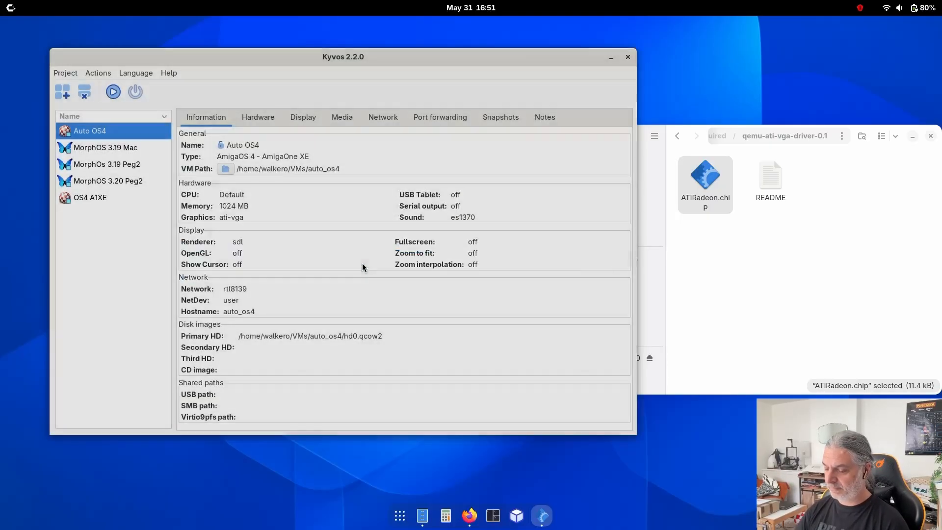
pyautogui.click(225, 169)
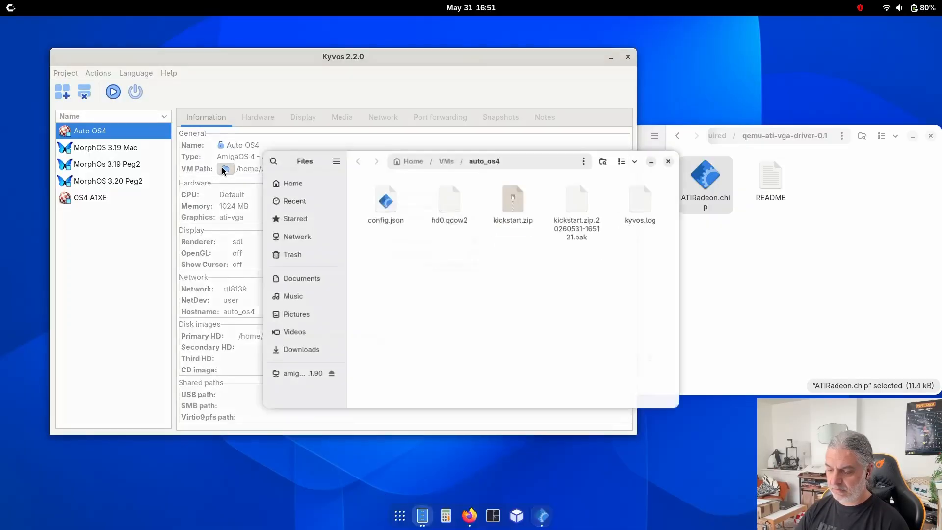
pyautogui.click(571, 231)
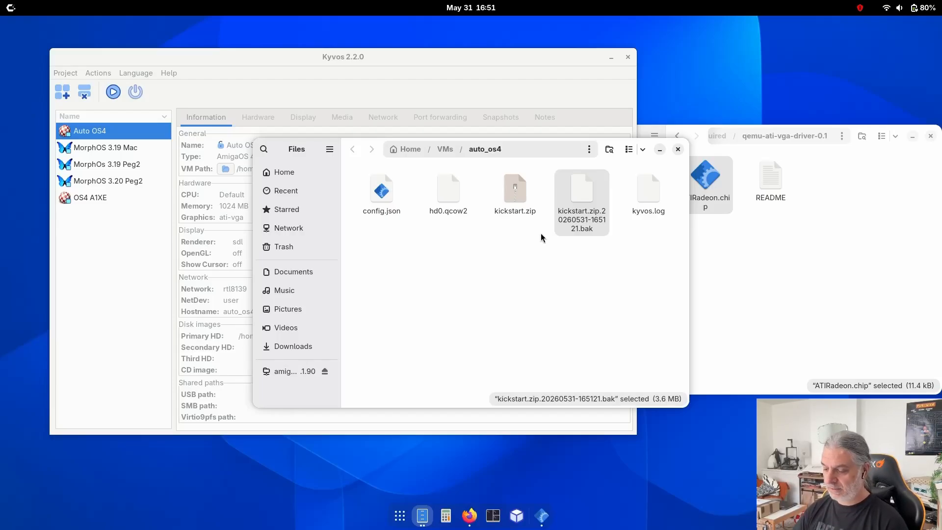
pyautogui.click(527, 221)
pyautogui.click(520, 206)
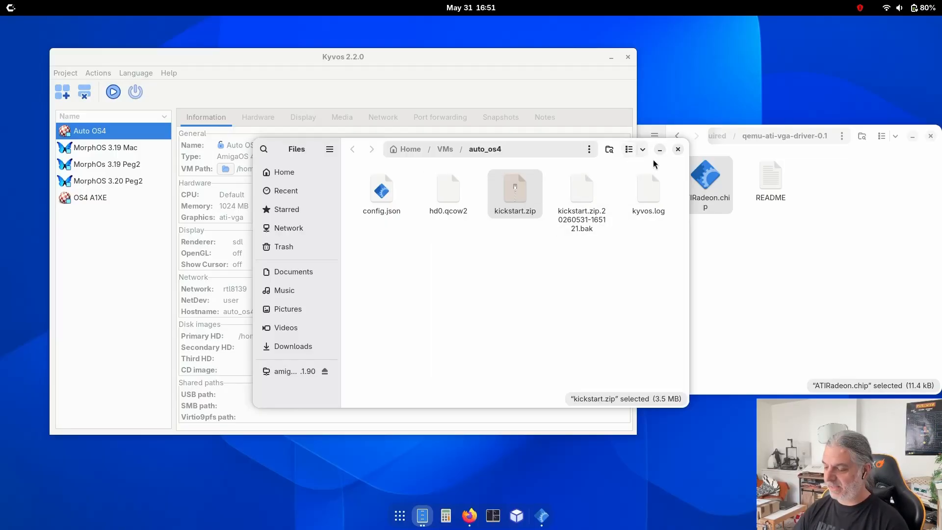
pyautogui.click(678, 149)
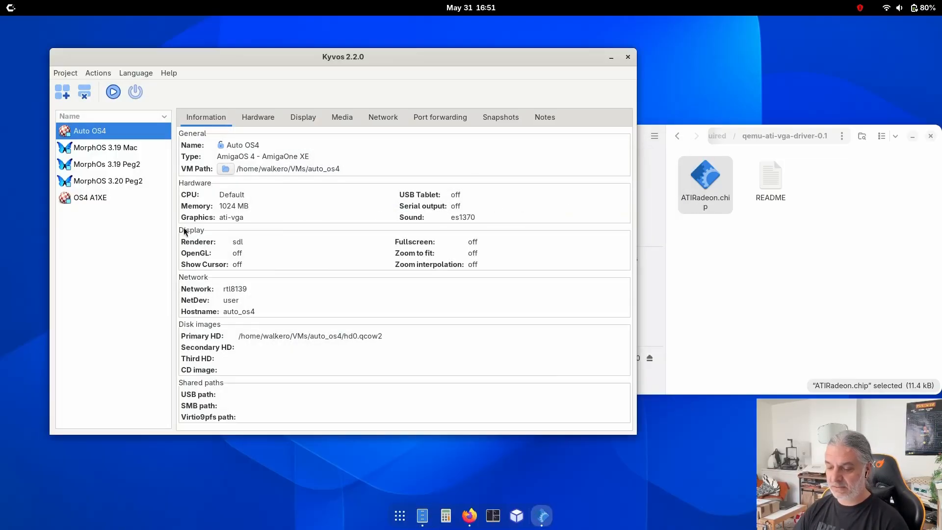
# Start the Auto OS4 VM, reposition its QEMU window over Kyvos, and allow it to inhibit shortcuts
pyautogui.click(112, 92)
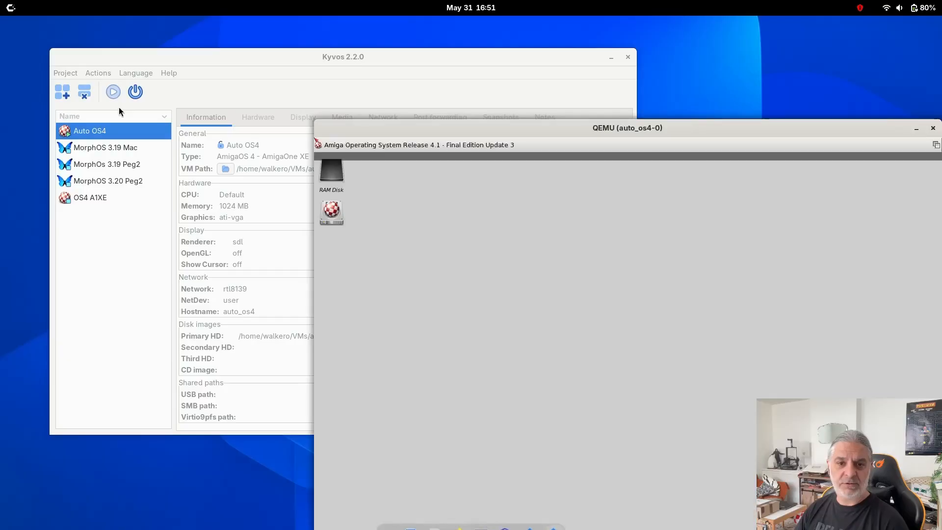
pyautogui.moveTo(473, 129); pyautogui.dragTo(325, 62)
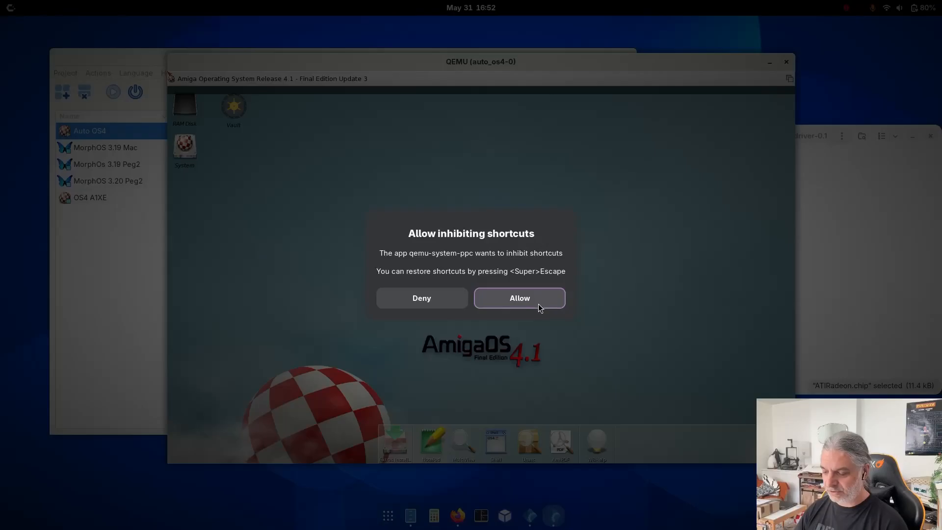
pyautogui.click(538, 304)
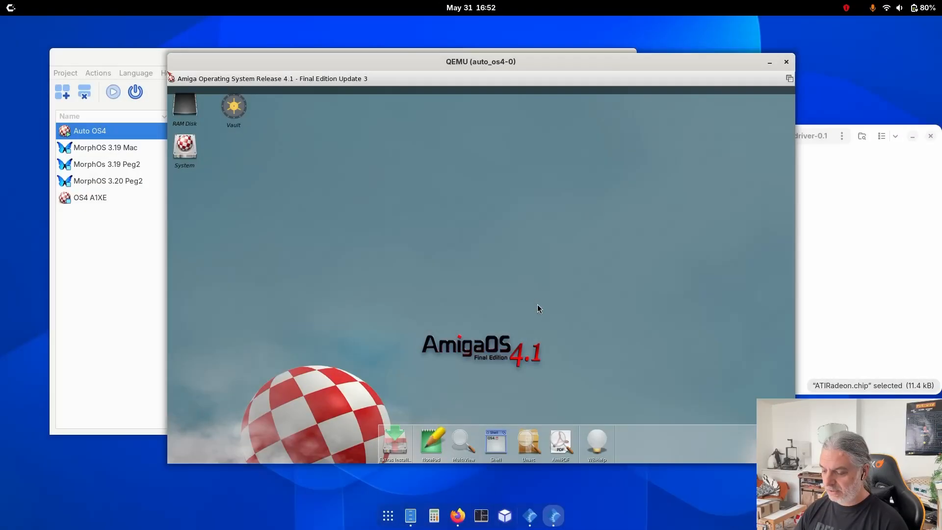
pyautogui.click(269, 170)
# Open ScreenMode from the System drawer's Prefs and apply the Board 0:1280x800 ARGB32 screen mode
pyautogui.doubleClick(186, 149)
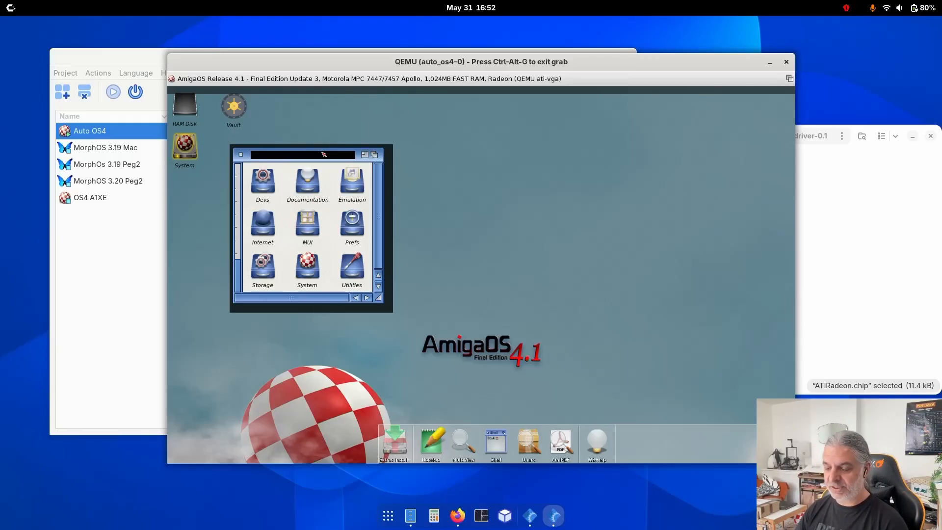
pyautogui.doubleClick(352, 225)
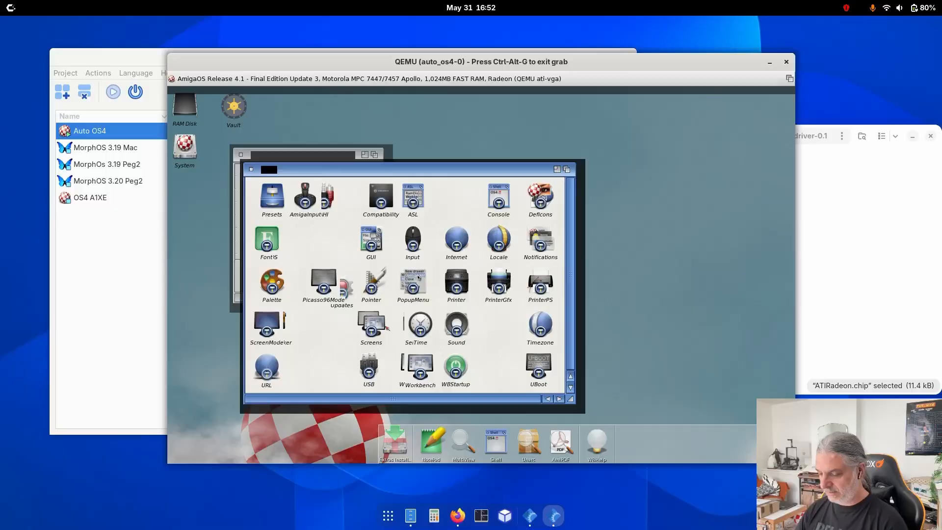
pyautogui.doubleClick(273, 337)
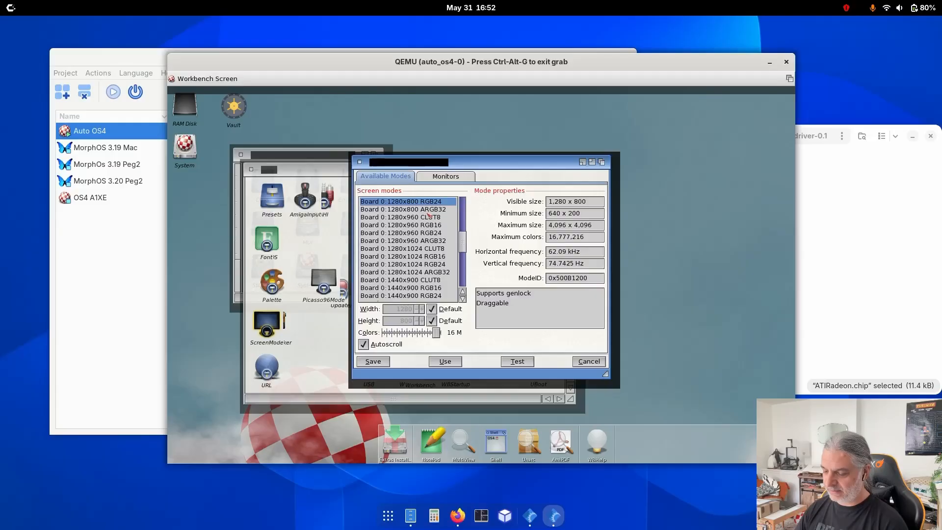
pyautogui.scroll(-1, 425, 289)
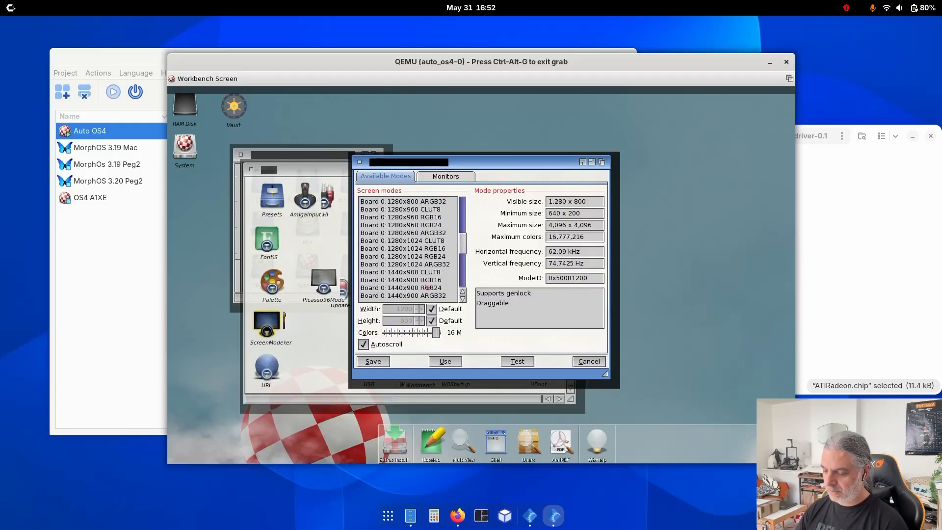
pyautogui.scroll(1, 421, 229)
pyautogui.click(424, 210)
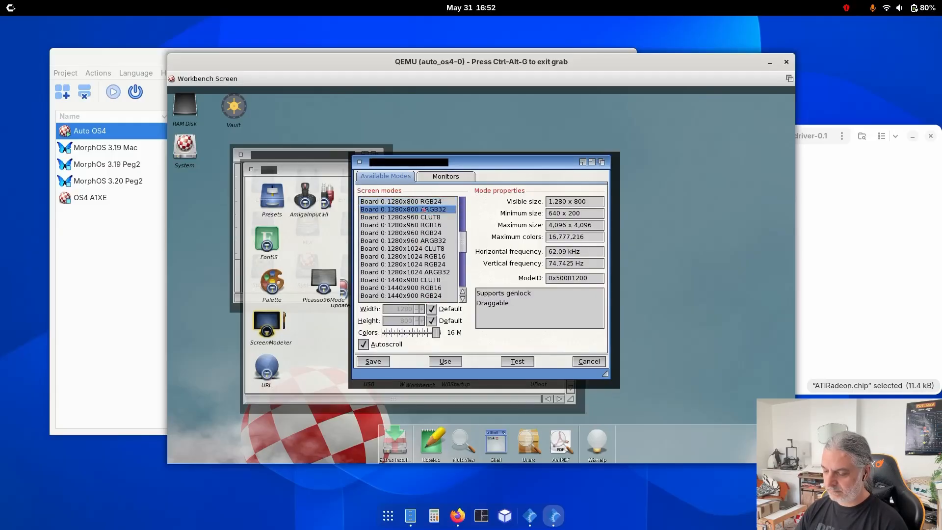
pyautogui.click(445, 361)
pyautogui.click(396, 307)
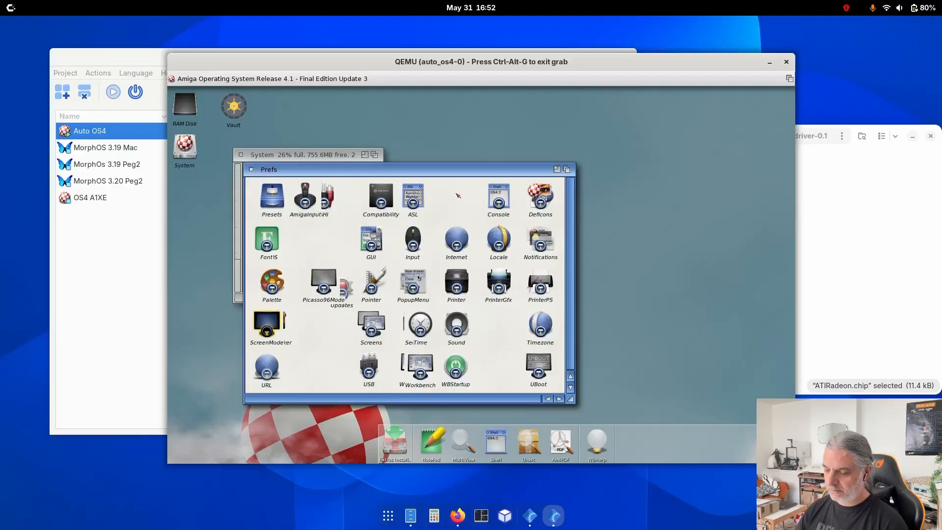
# Disable compositing effects in the GUI preferences, apply the change for use, and release the mouse grab from the VM
pyautogui.moveTo(440, 173); pyautogui.dragTo(523, 140)
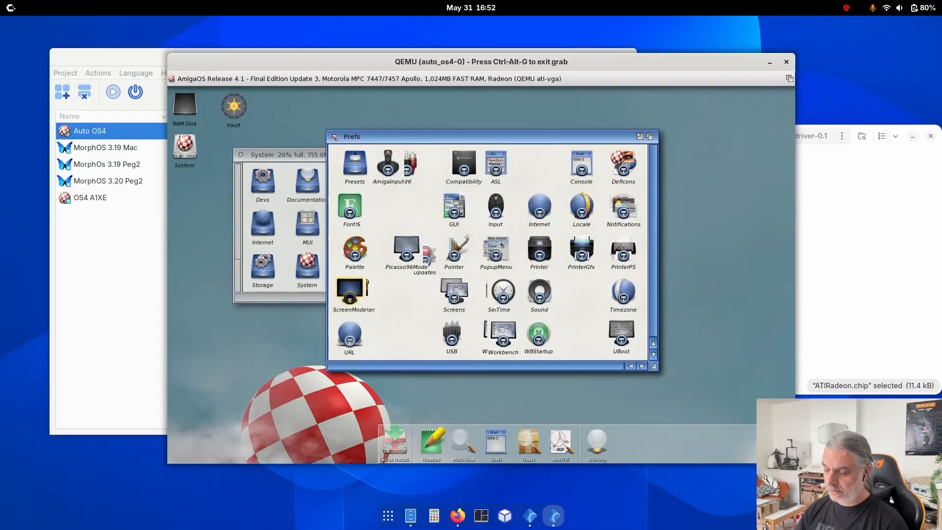
pyautogui.doubleClick(452, 210)
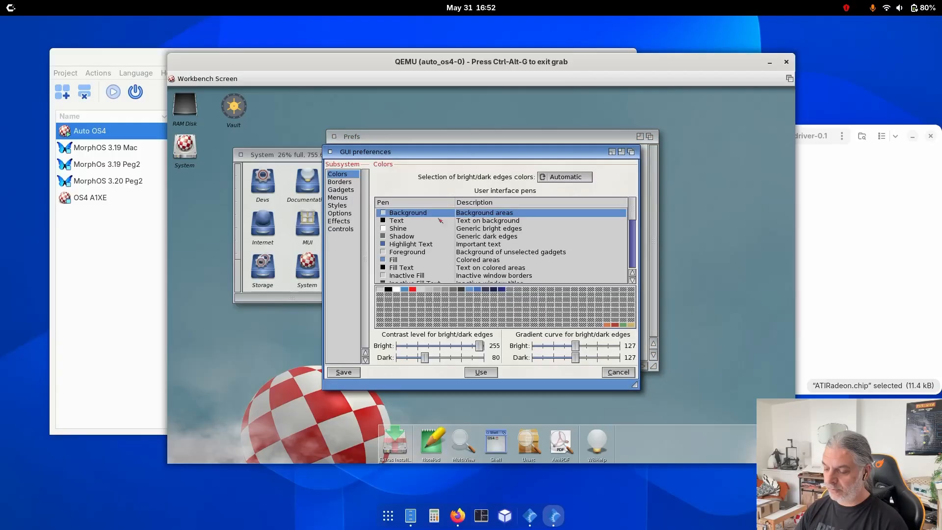
pyautogui.click(349, 221)
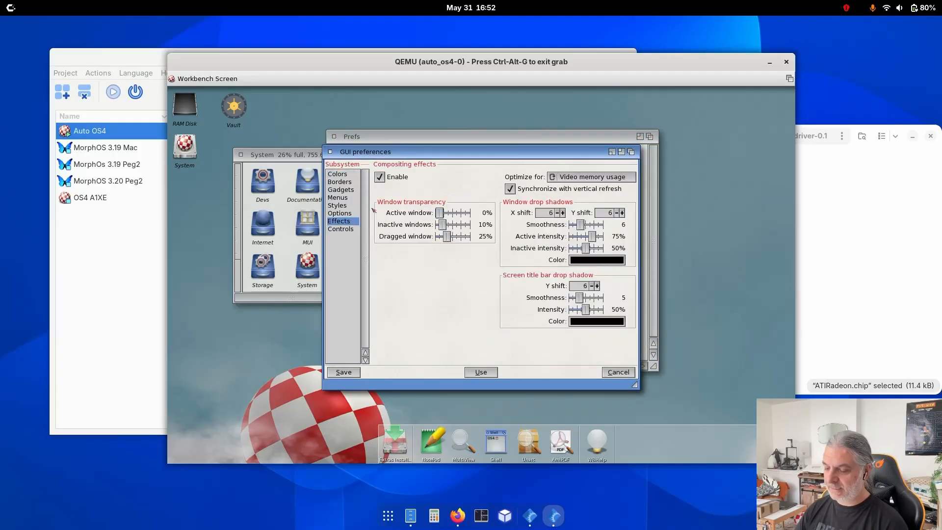
pyautogui.click(380, 177)
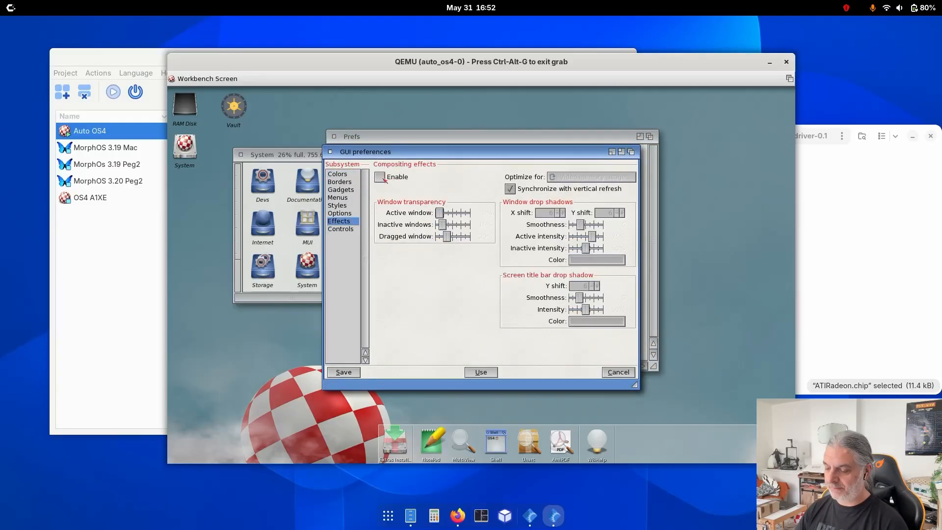
pyautogui.click(480, 373)
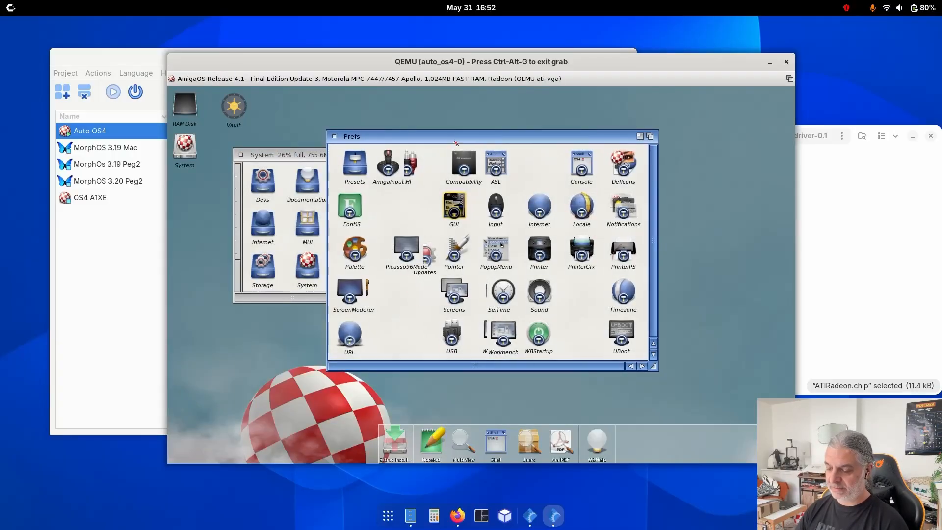
pyautogui.moveTo(455, 139)
pyautogui.mouseDown()
pyautogui.moveTo(425, 130)
pyautogui.moveTo(439, 145)
pyautogui.mouseUp()
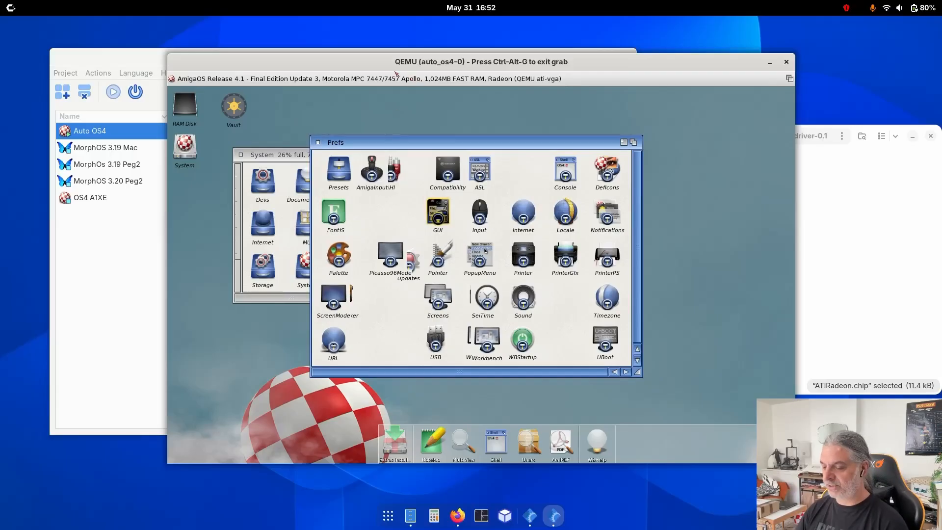
pyautogui.hotkey('ctrl', 'alt', 'g')
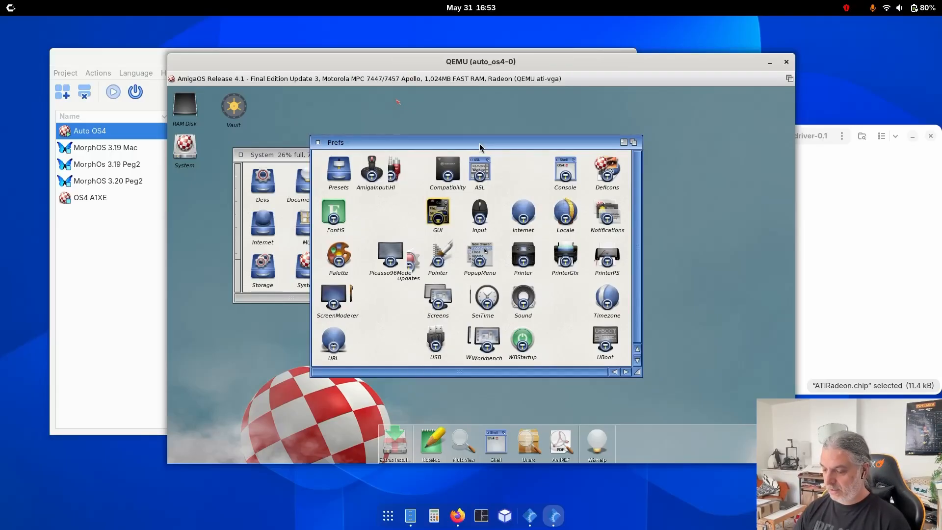
# Close the running Auto OS4 VM and open the virtioscsi.device v1.10 release page of VirtualSCSIDevice on GitHub in Firefox
pyautogui.click(788, 62)
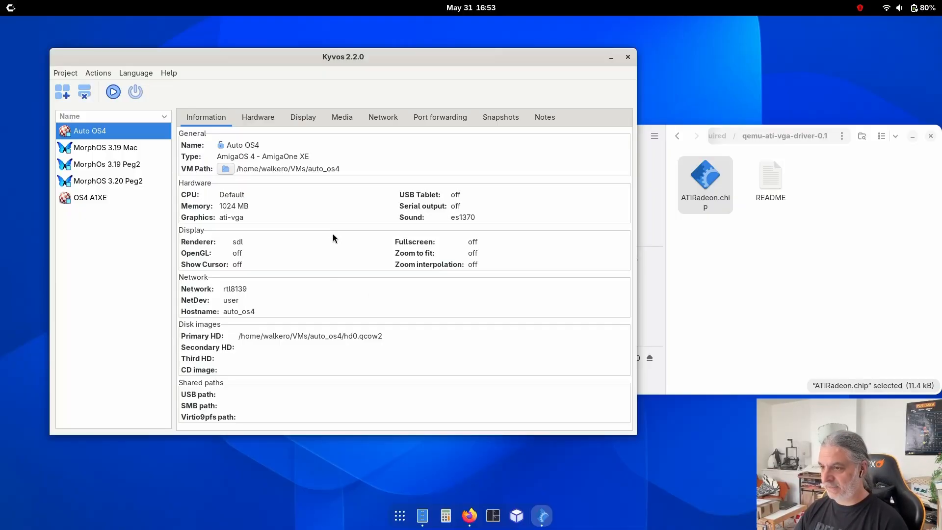
pyautogui.click(470, 515)
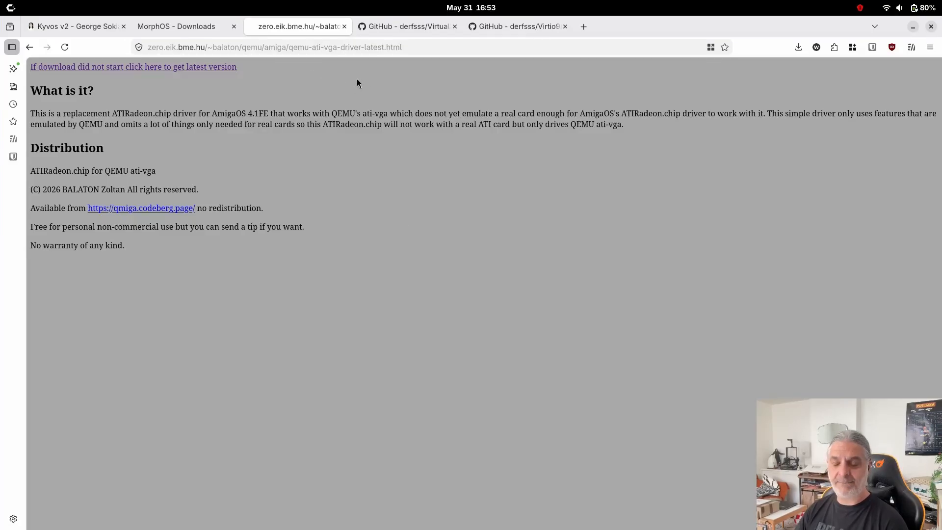
pyautogui.click(412, 26)
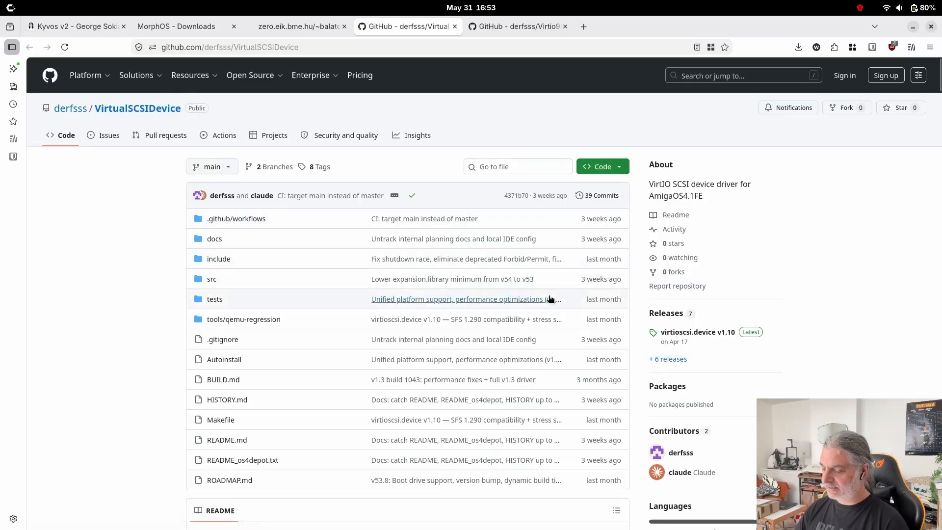
pyautogui.click(678, 333)
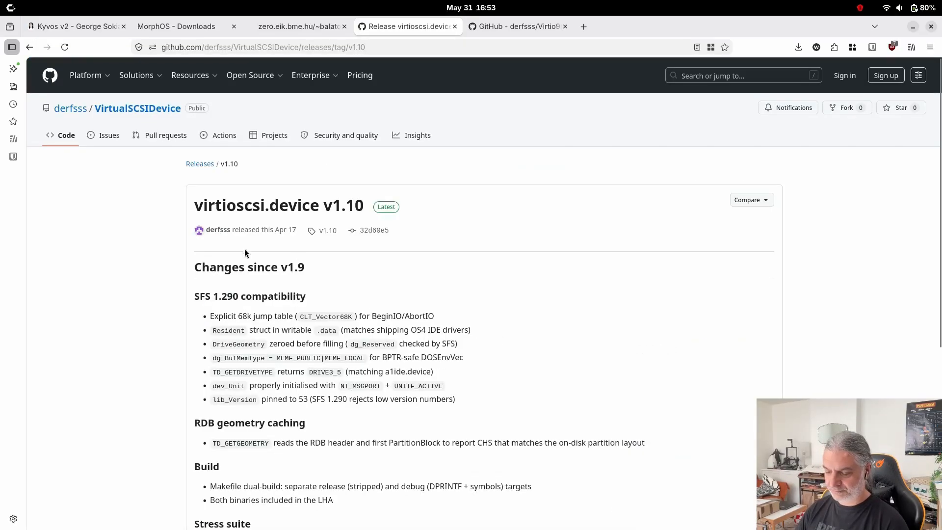
# Download VirtualSCSIDevice.lha from the release assets into the VMs/required folder and minimize the browser
pyautogui.scroll(-7, 245, 252)
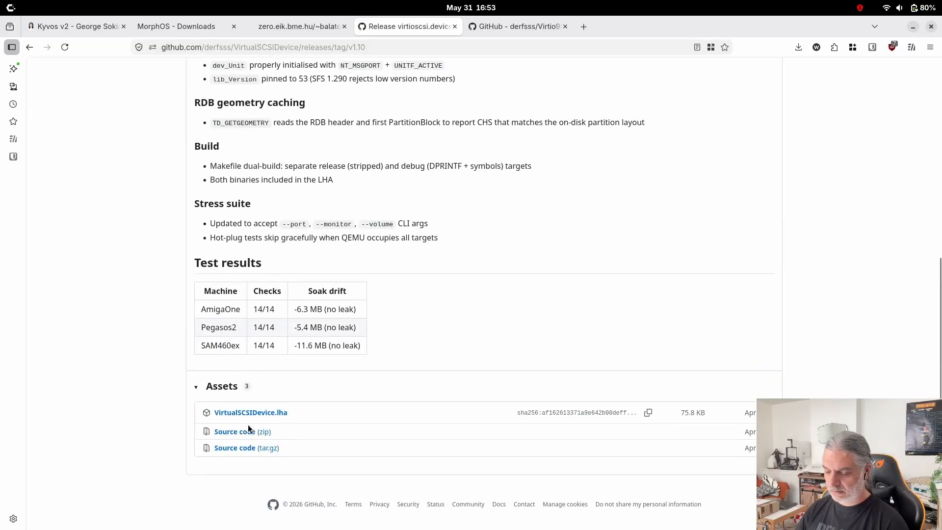
pyautogui.click(251, 413)
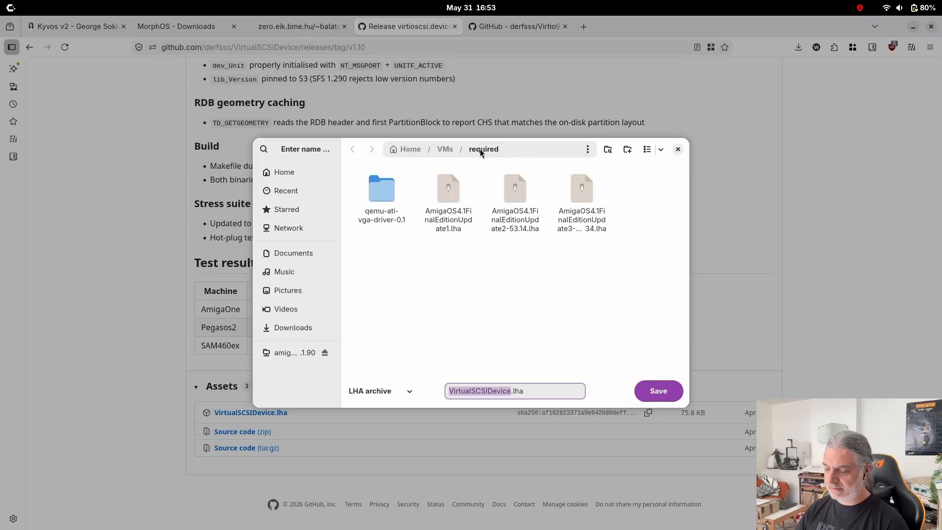
pyautogui.click(650, 394)
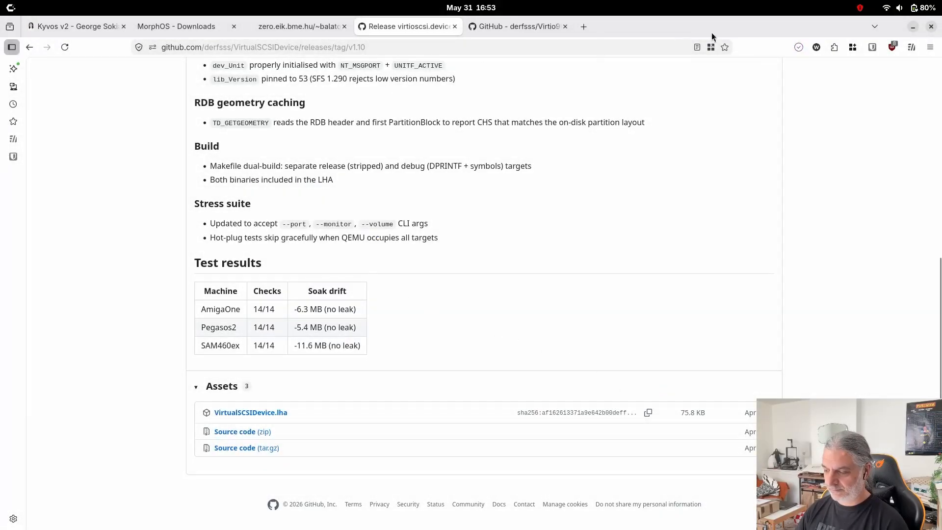
pyautogui.scroll(6, 501, 141)
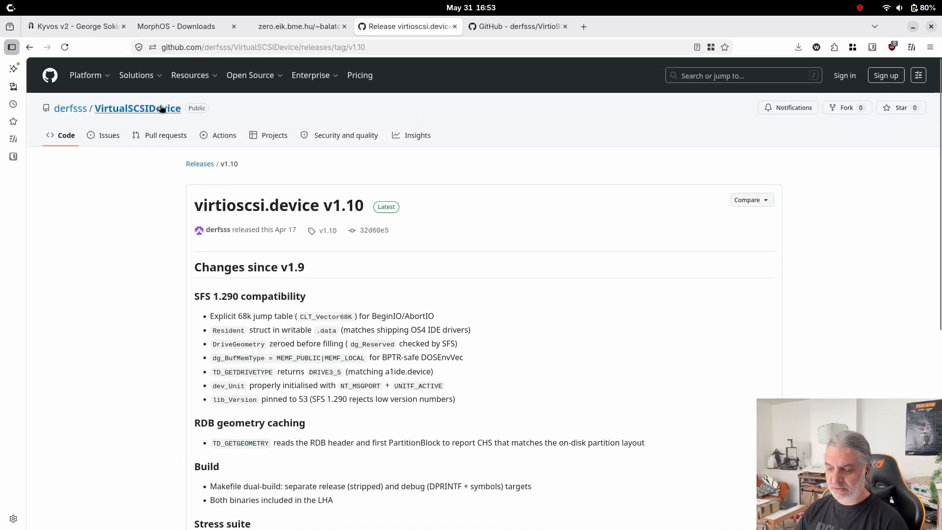
pyautogui.click(913, 26)
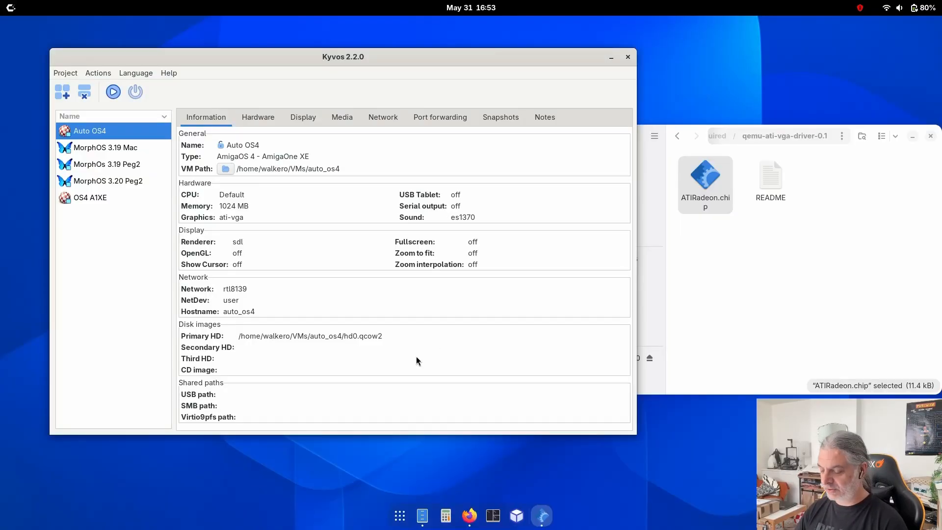
# Extract VirtualSCSIDevice.lha in the VMs/required folder of the file manager and open the extracted VirtualSCSIDevice folder
pyautogui.click(781, 278)
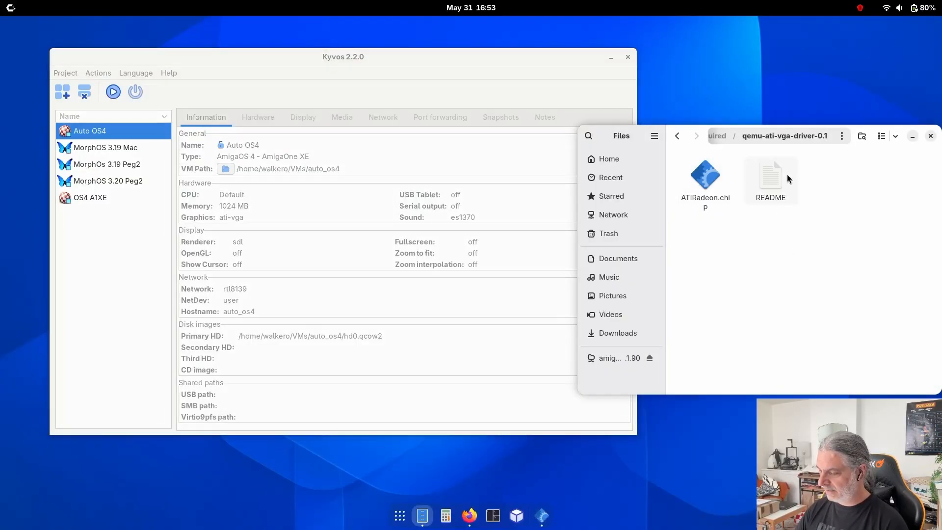
pyautogui.click(725, 137)
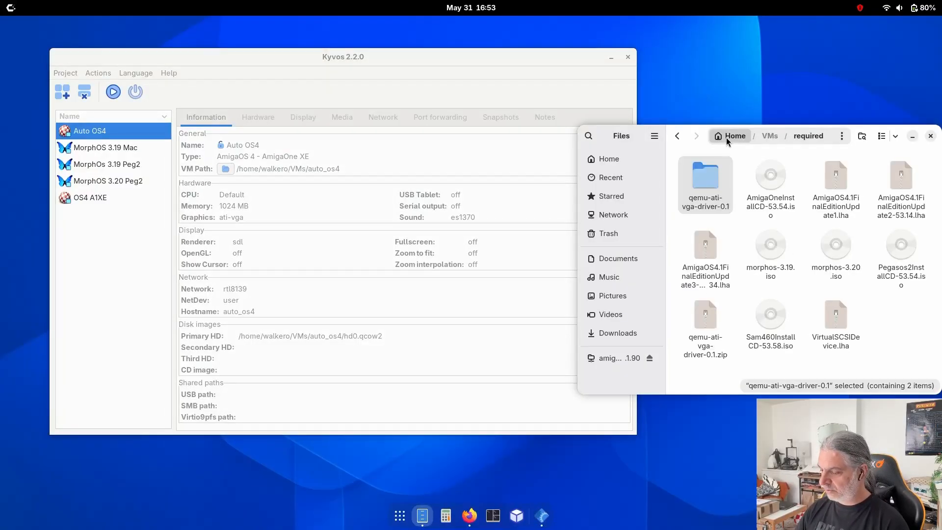
pyautogui.click(827, 334)
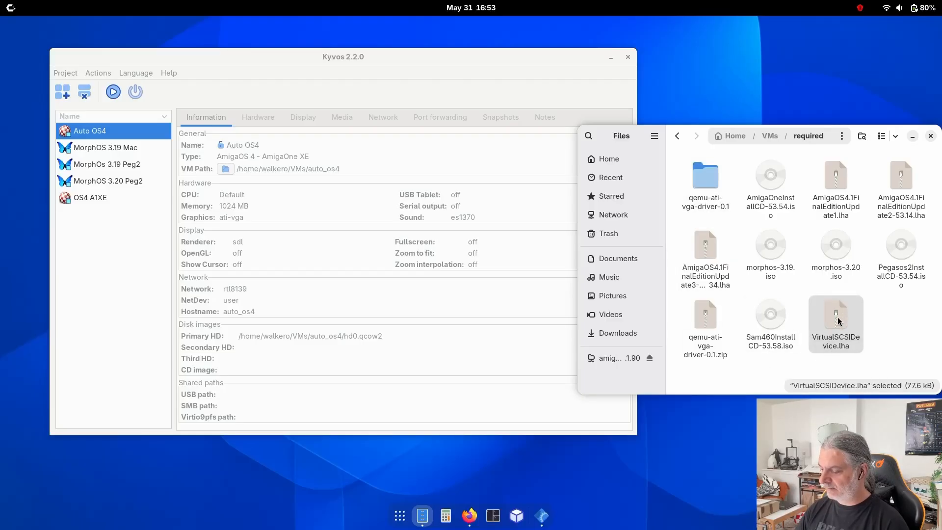
pyautogui.rightClick(838, 320)
pyautogui.click(857, 324)
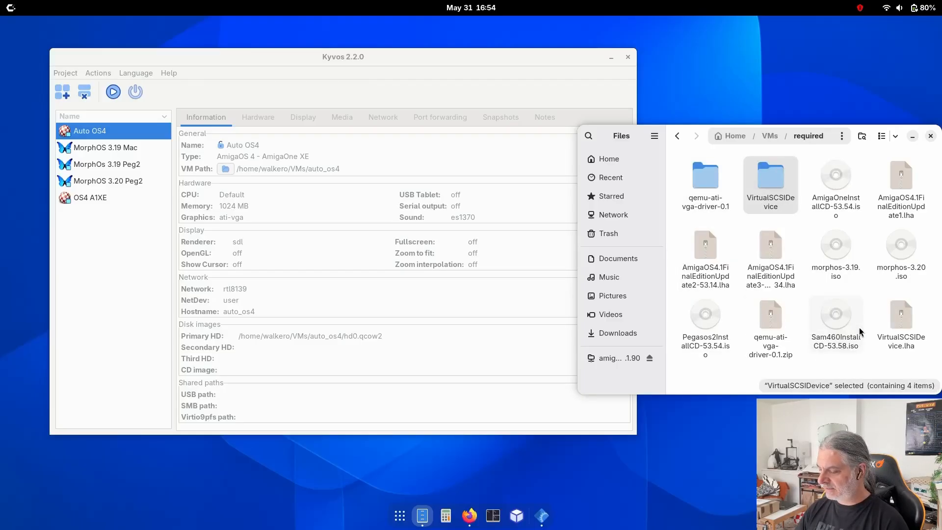
pyautogui.doubleClick(769, 200)
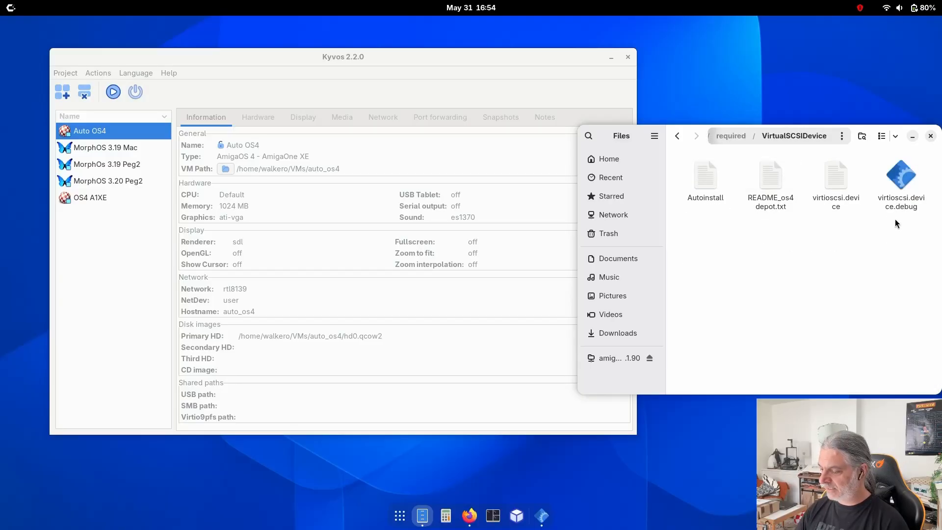
# Examine the virtioscsi.device and virtioscsi.device.debug files in the VirtualSCSIDevice folder
pyautogui.click(832, 199)
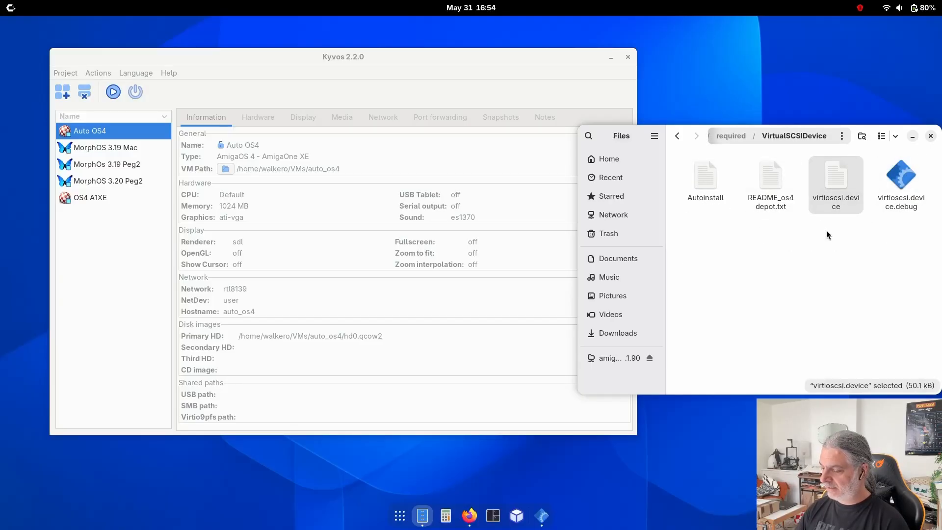
pyautogui.click(886, 206)
pyautogui.click(832, 211)
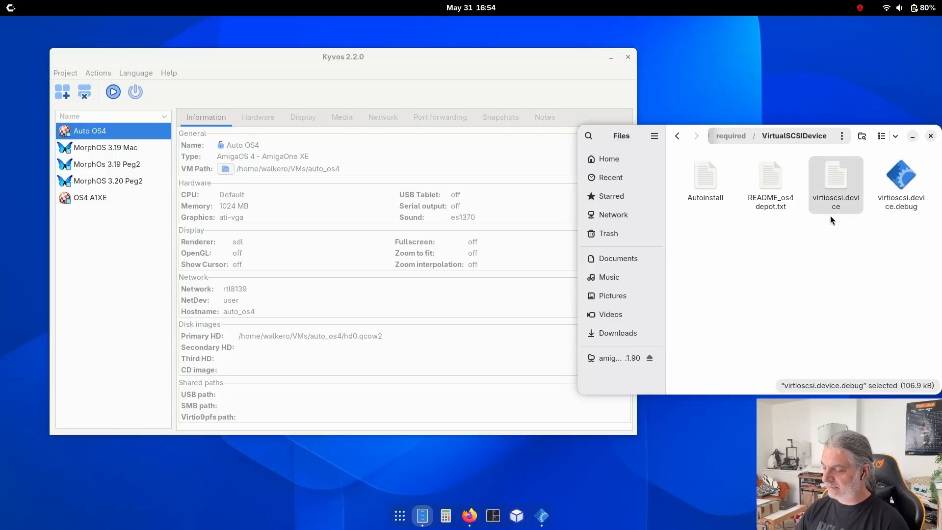
pyautogui.click(826, 220)
pyautogui.click(831, 208)
pyautogui.click(830, 238)
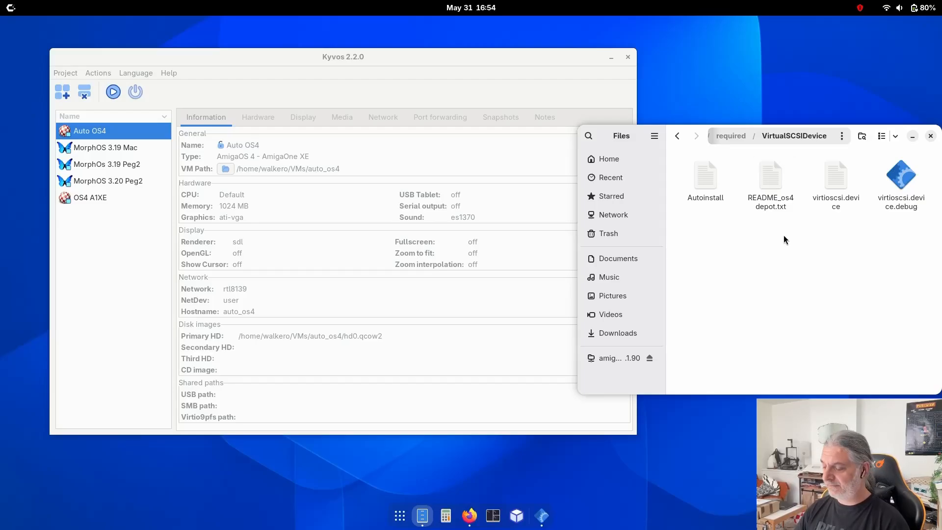
# Read README_os4depot.txt for the QEMU setup and the BBoot kickstart installation instructions, including the diskboot.config line, and close it
pyautogui.doubleClick(774, 178)
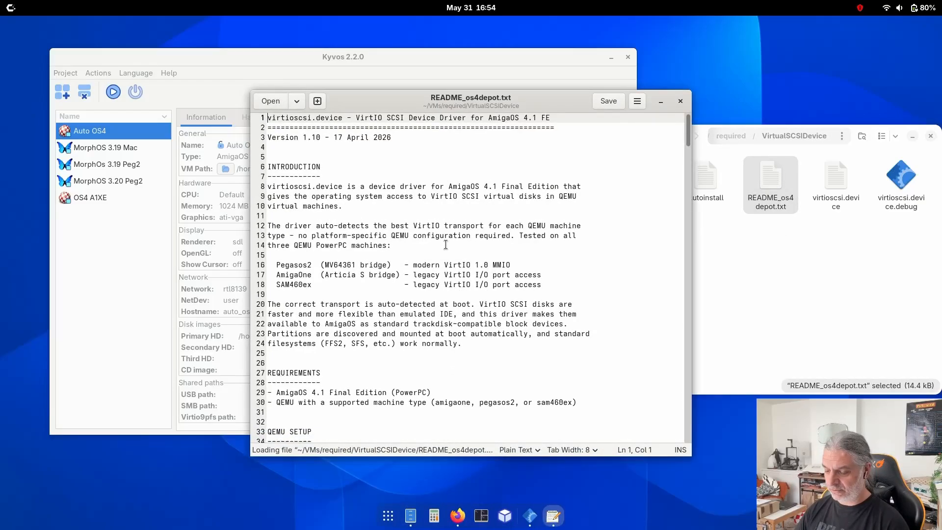
pyautogui.scroll(-5, 444, 235)
pyautogui.scroll(-3, 445, 235)
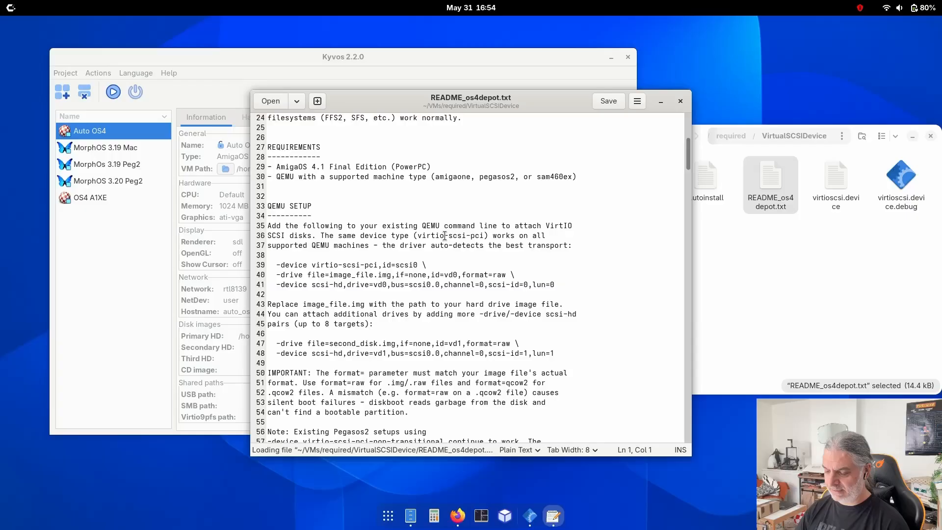
pyautogui.scroll(-2, 331, 260)
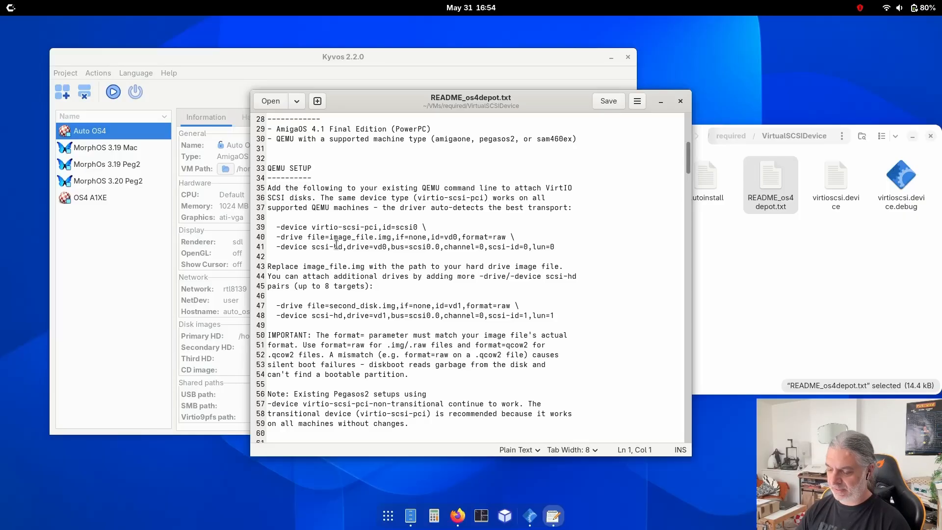
pyautogui.scroll(-3, 372, 294)
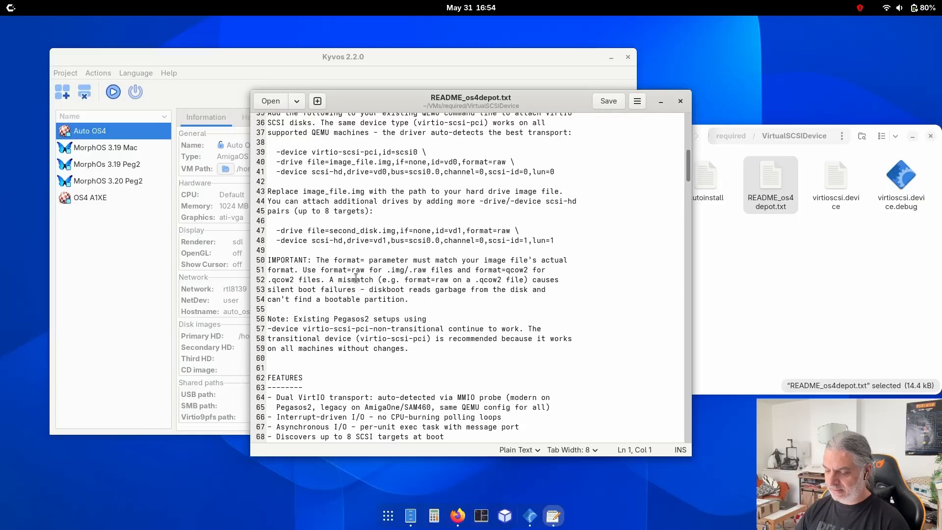
pyautogui.scroll(-15, 356, 278)
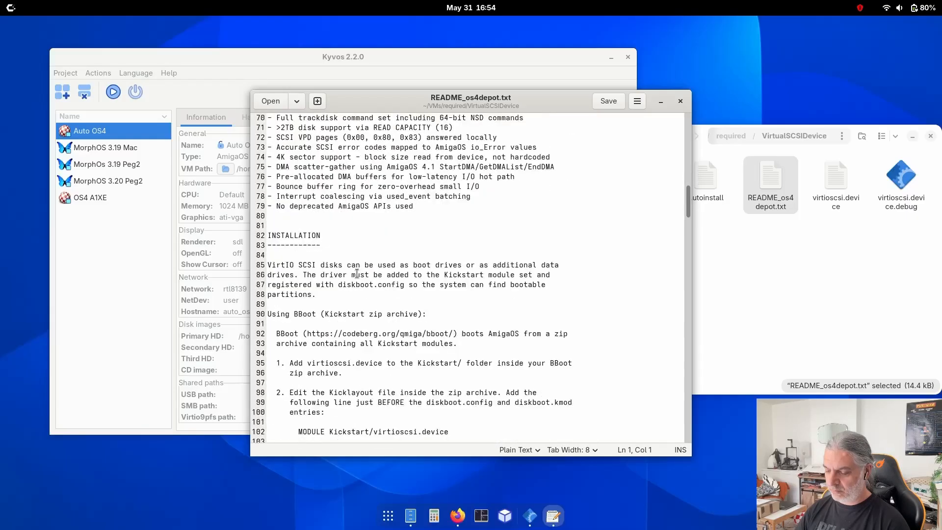
pyautogui.scroll(-5, 357, 273)
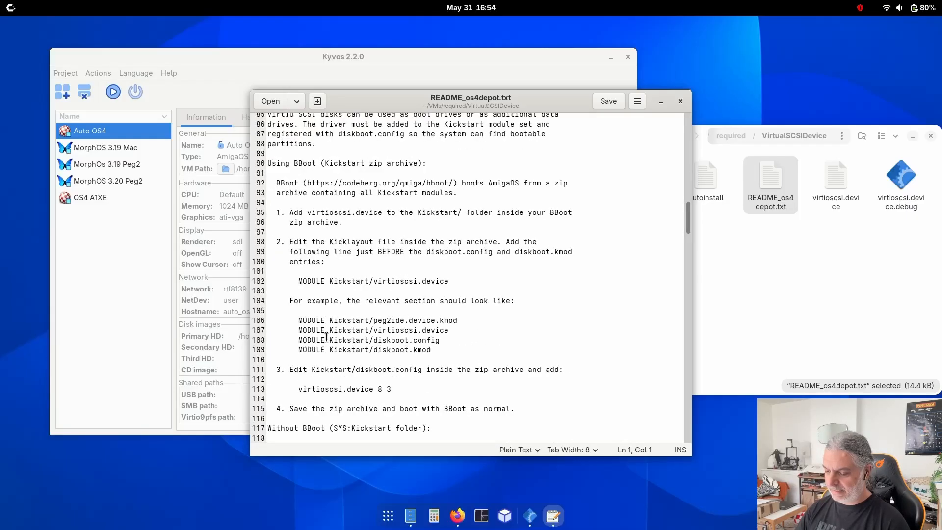
pyautogui.scroll(-2, 319, 239)
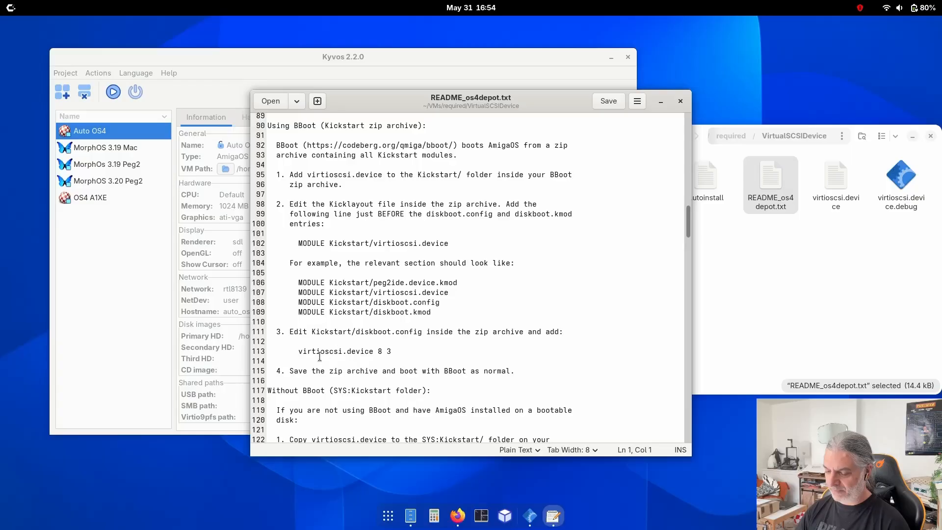
pyautogui.moveTo(356, 332); pyautogui.dragTo(422, 332)
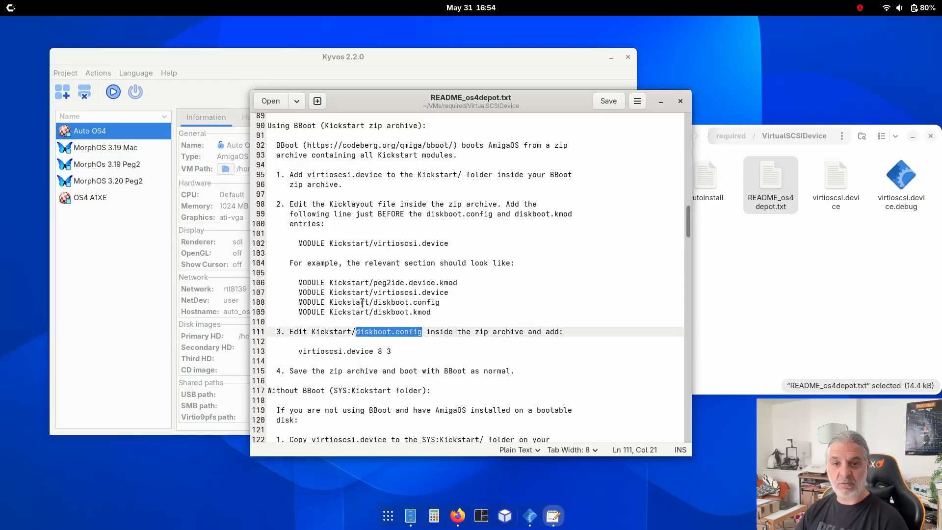
pyautogui.tripleClick(343, 352)
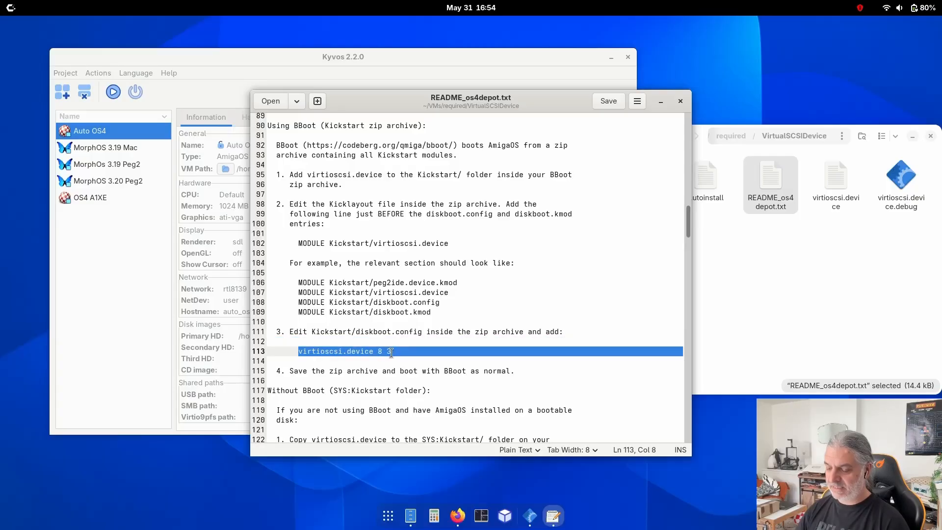
pyautogui.click(680, 101)
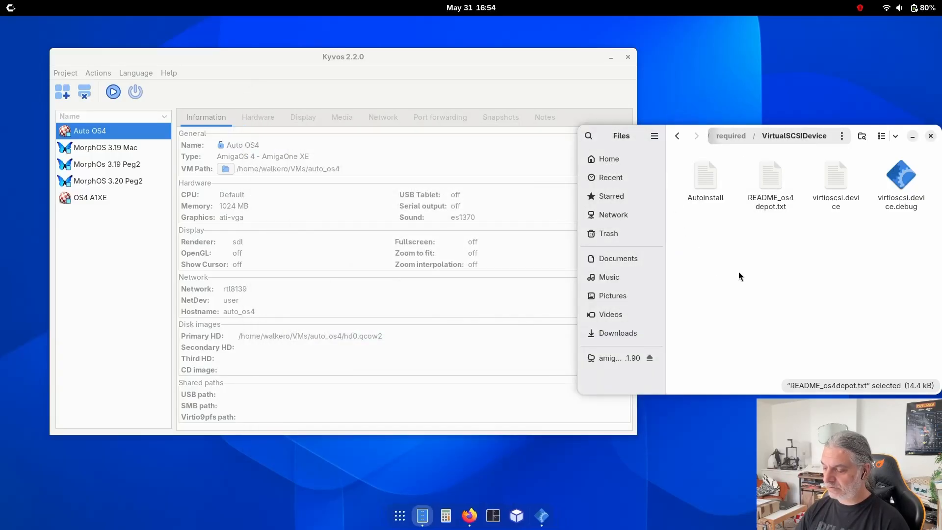
# Open the Auto OS4 VM's kickstart.zip for editing in Kyvos's Kickstart edit dialog, keeping the preselected file
pyautogui.click(107, 284)
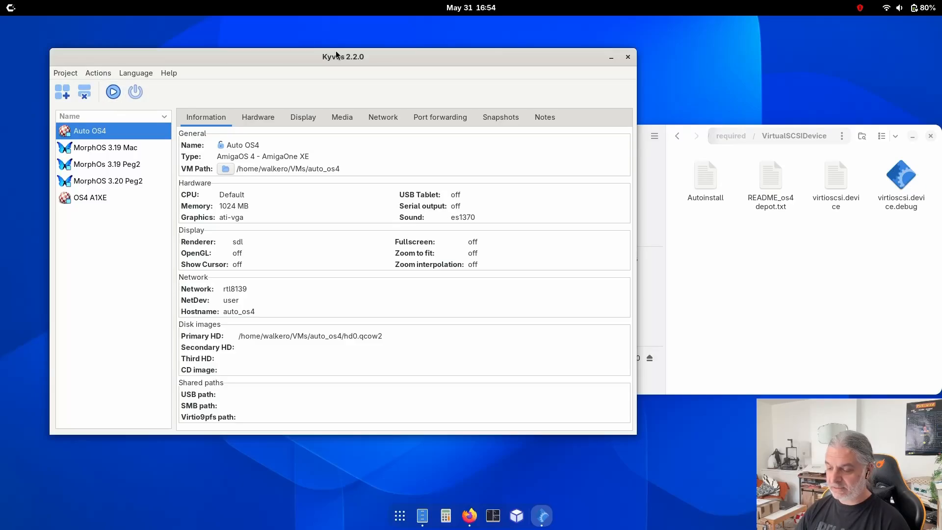
pyautogui.click(106, 75)
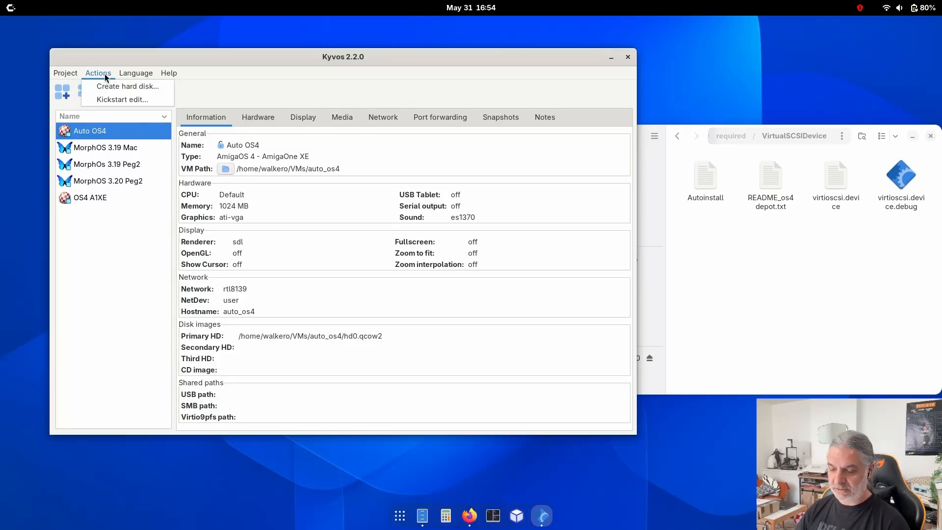
pyautogui.click(110, 99)
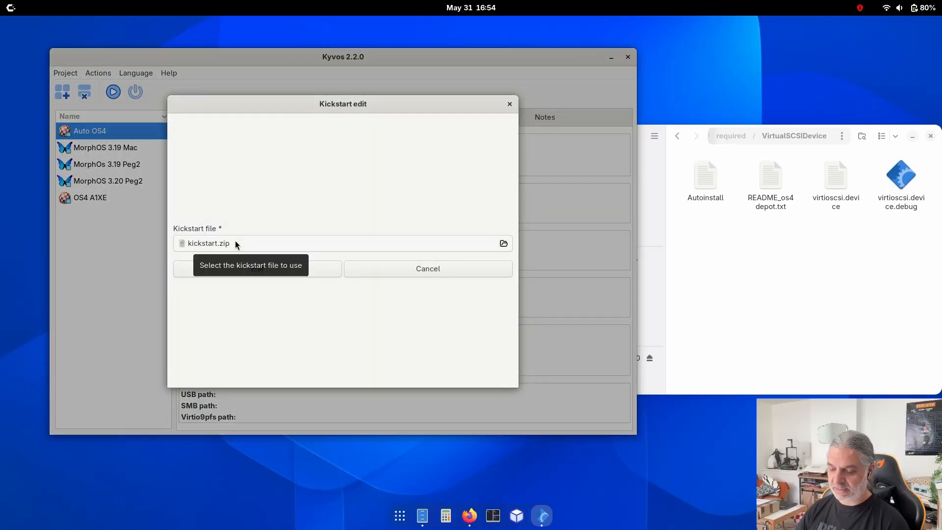
pyautogui.click(239, 244)
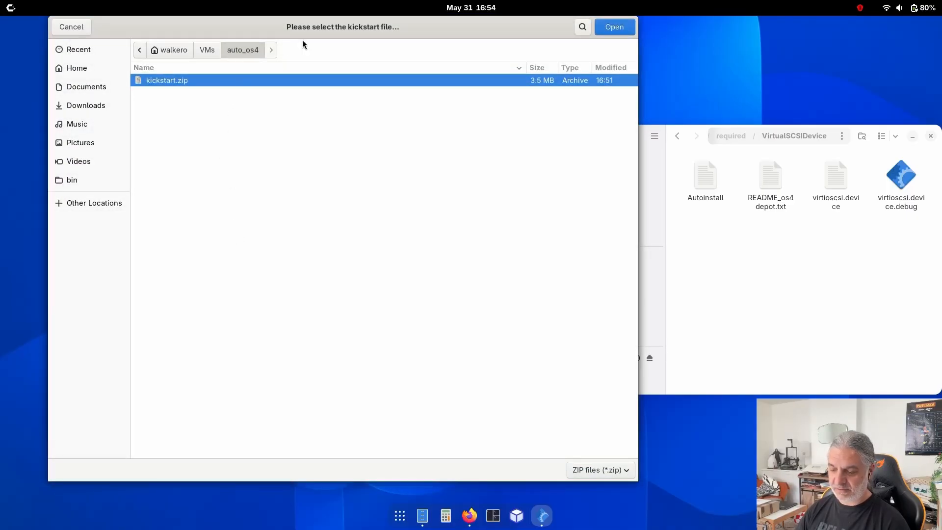
pyautogui.click(78, 26)
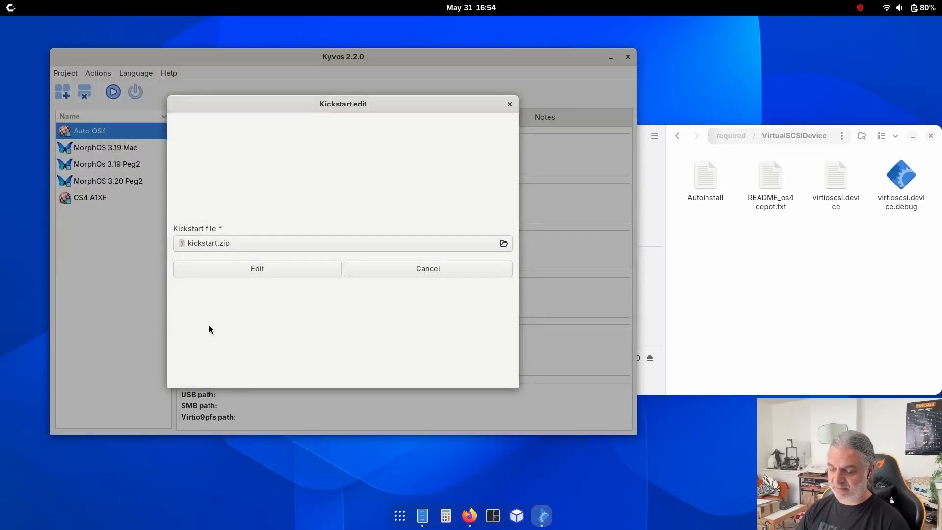
pyautogui.click(248, 268)
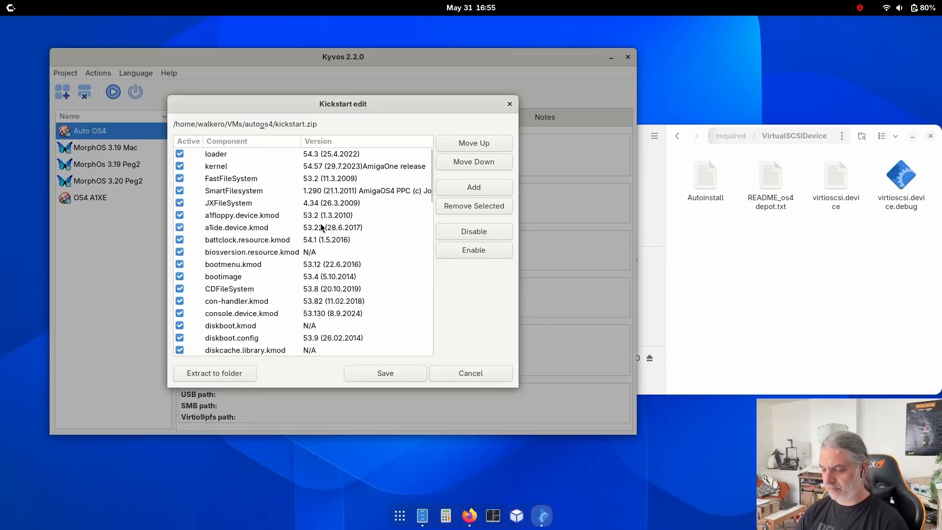
# Add virtioscsi.device from the VirtualSCSIDevice folder to the kickstart component list
pyautogui.scroll(-2, 283, 189)
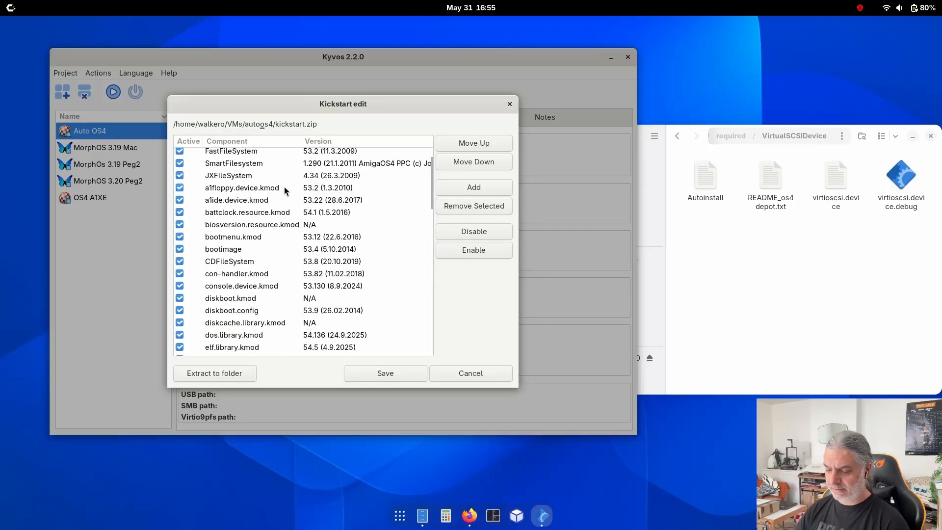
pyautogui.click(829, 221)
pyautogui.moveTo(844, 181); pyautogui.dragTo(261, 241)
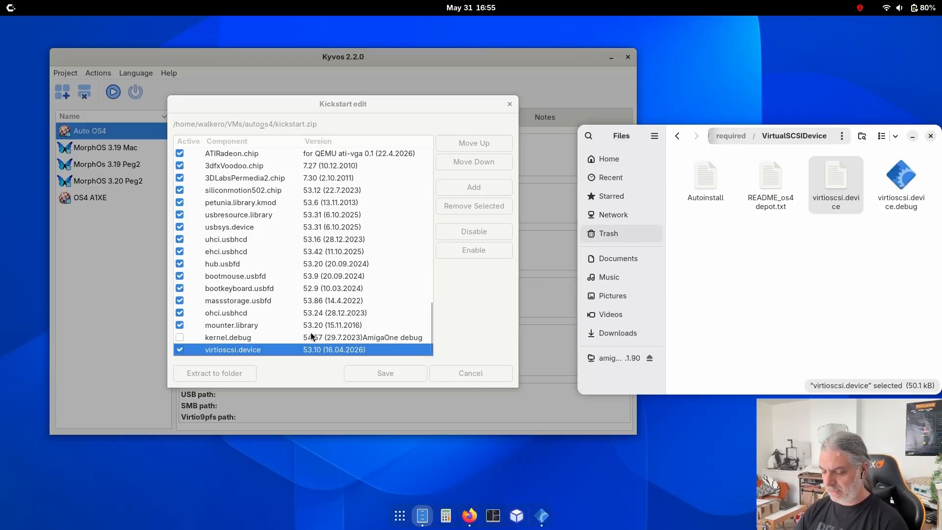
# Move virtioscsi.device up the kickstart component list to directly above sii0680ide.device.kmod
pyautogui.click(461, 143)
pyautogui.tripleClick(462, 145)
pyautogui.doubleClick(463, 146)
pyautogui.tripleClick(464, 147)
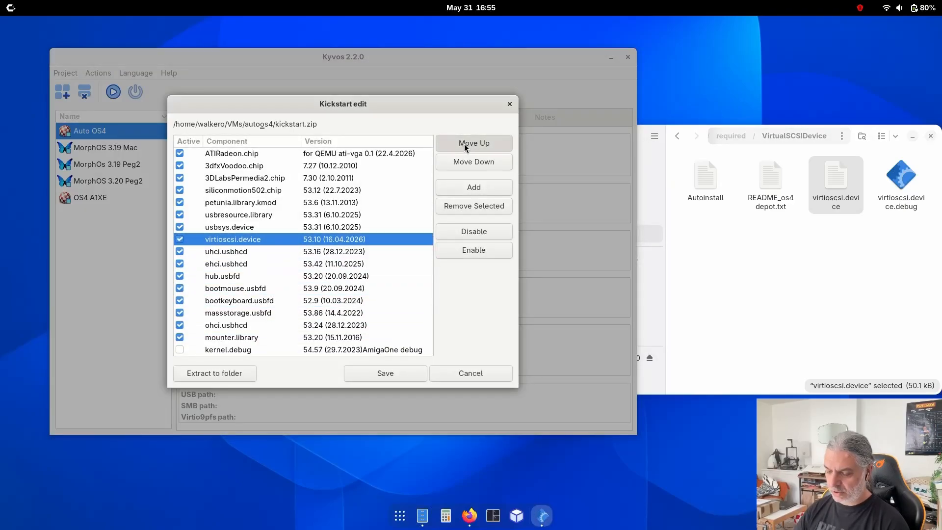
pyautogui.doubleClick(467, 149)
pyautogui.tripleClick(465, 150)
pyautogui.click(465, 150)
pyautogui.scroll(5, 206, 252)
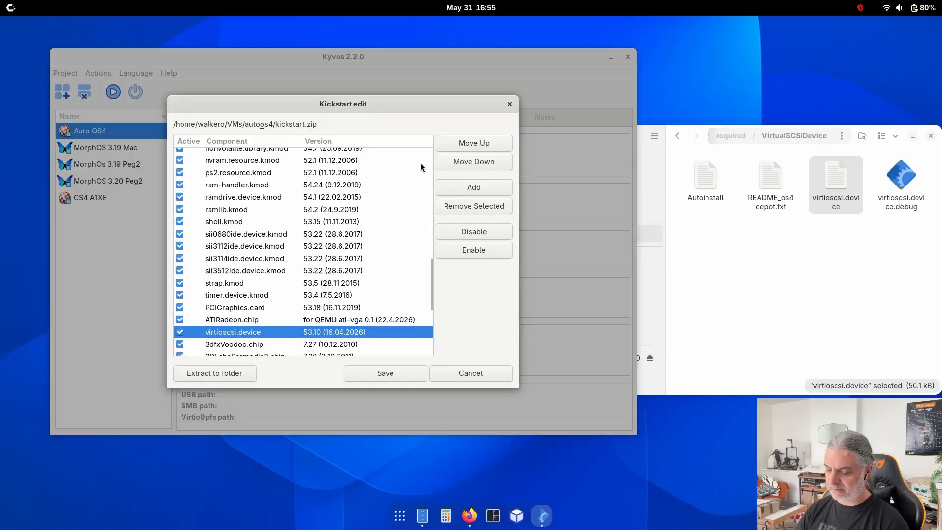
pyautogui.tripleClick(450, 144)
pyautogui.doubleClick(451, 145)
pyautogui.doubleClick(451, 146)
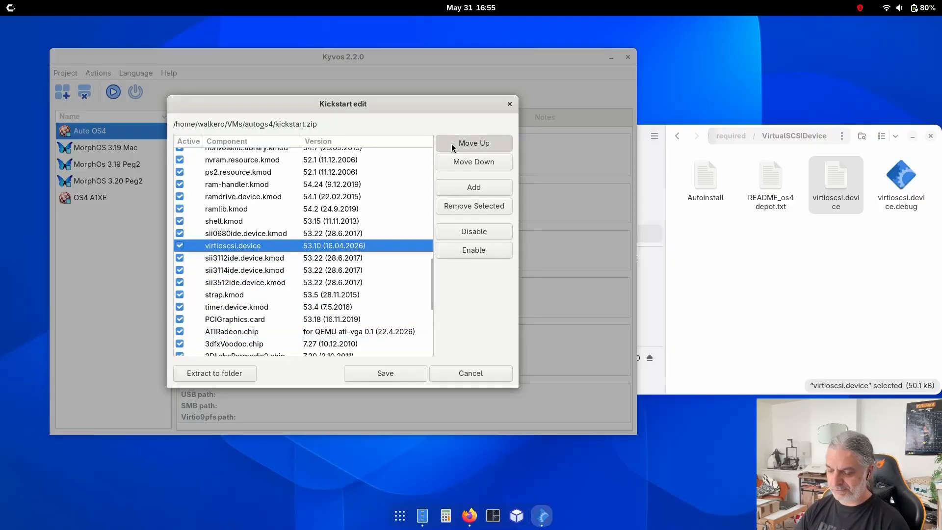
pyautogui.click(452, 148)
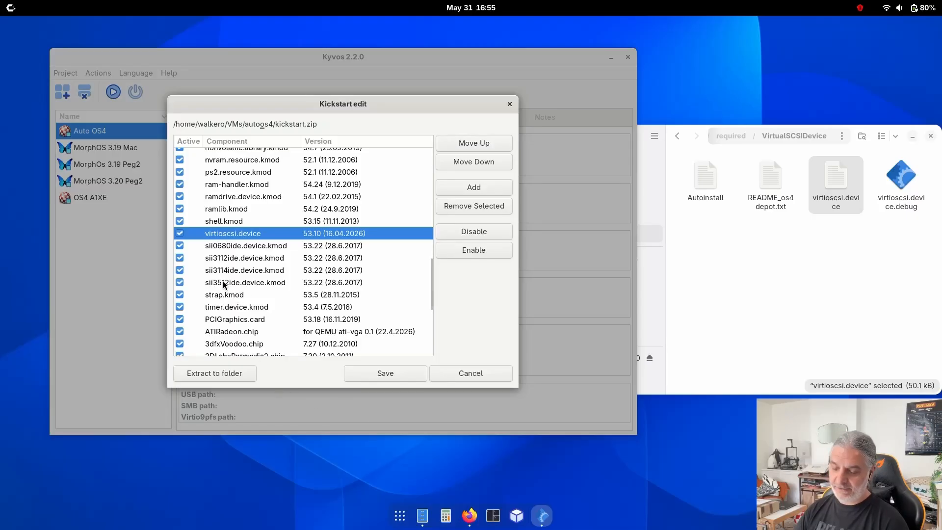
# Deactivate the sii3512, sii3114, sii3112 and sii0680 IDE device components, and reactivate all four
pyautogui.click(180, 283)
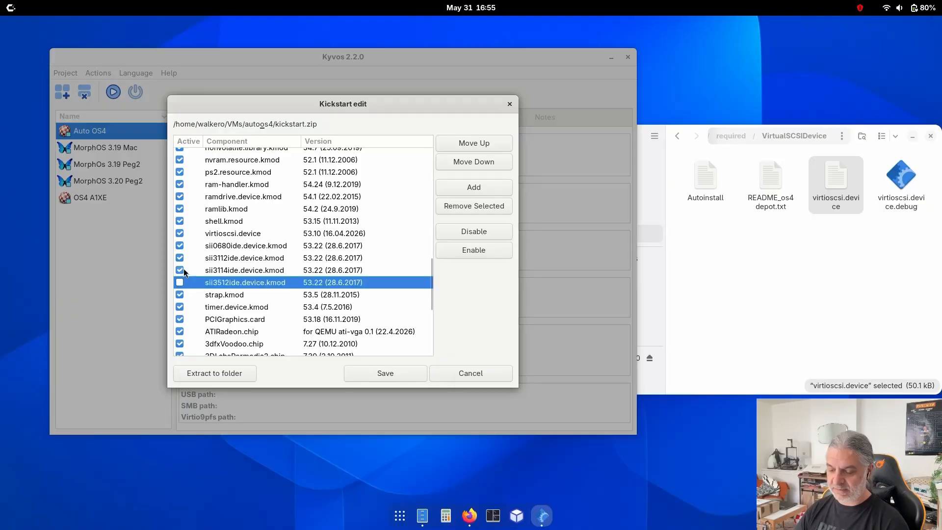
pyautogui.click(184, 269)
pyautogui.click(185, 258)
pyautogui.click(184, 245)
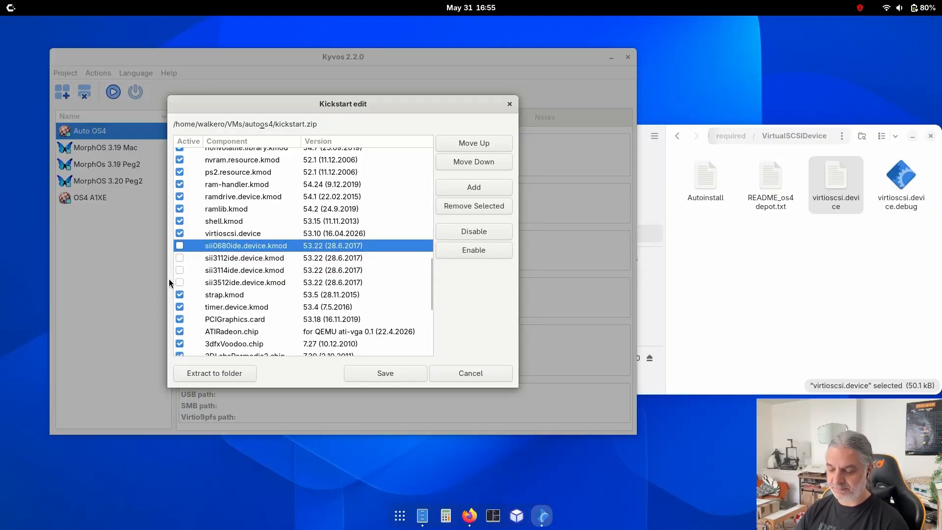
pyautogui.click(184, 282)
pyautogui.click(181, 270)
pyautogui.click(180, 257)
pyautogui.click(179, 245)
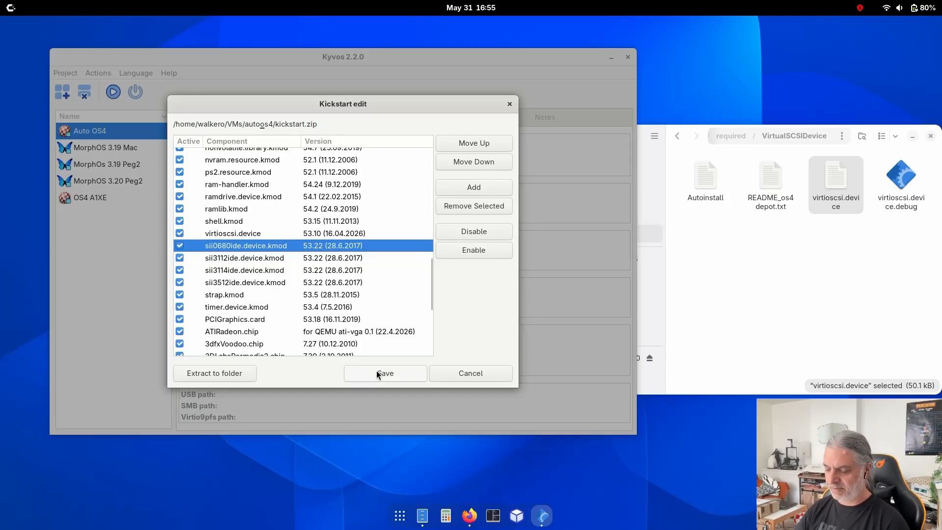
# Save the edited kickstart with virtioscsi.device in its new position and dismiss the confirmation
pyautogui.click(239, 236)
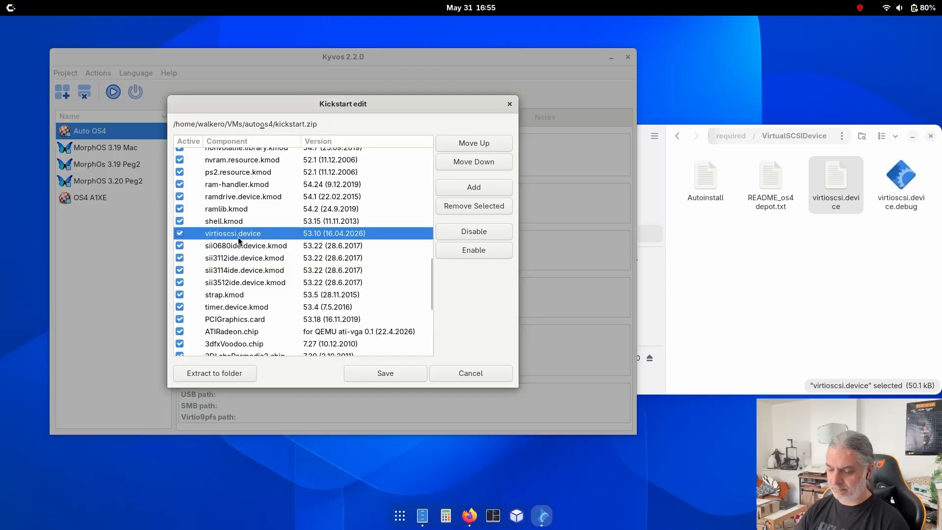
pyautogui.click(363, 381)
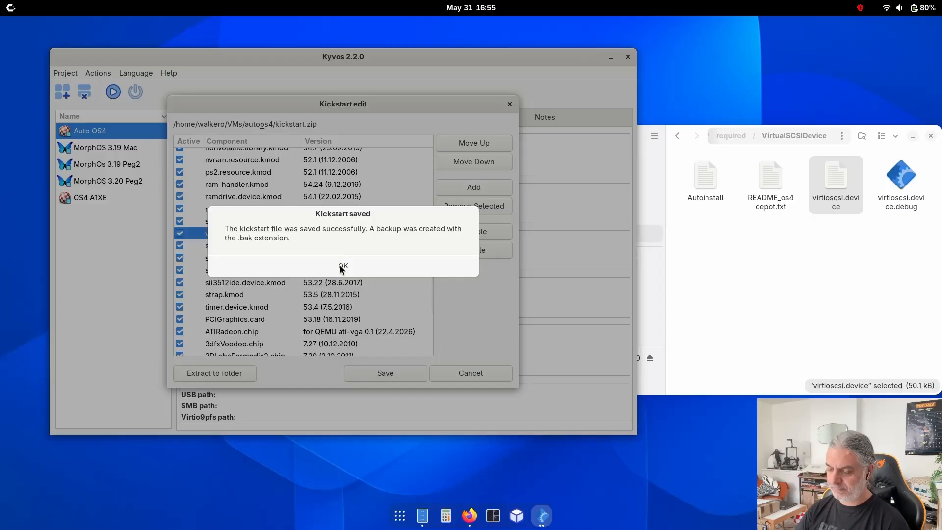
pyautogui.click(340, 266)
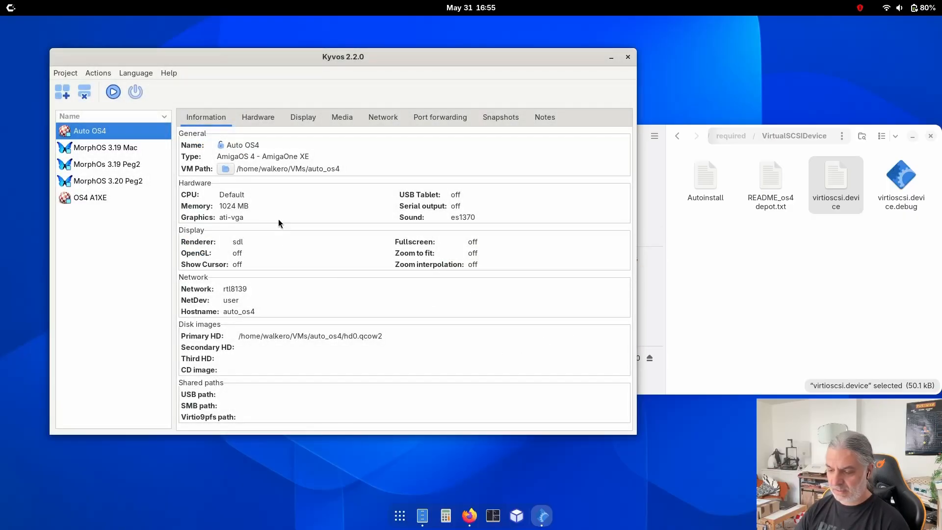
# Enable SCSI for the Auto OS4 VM's primary hard disk hd0.qcow2 and save the media changes
pyautogui.click(342, 118)
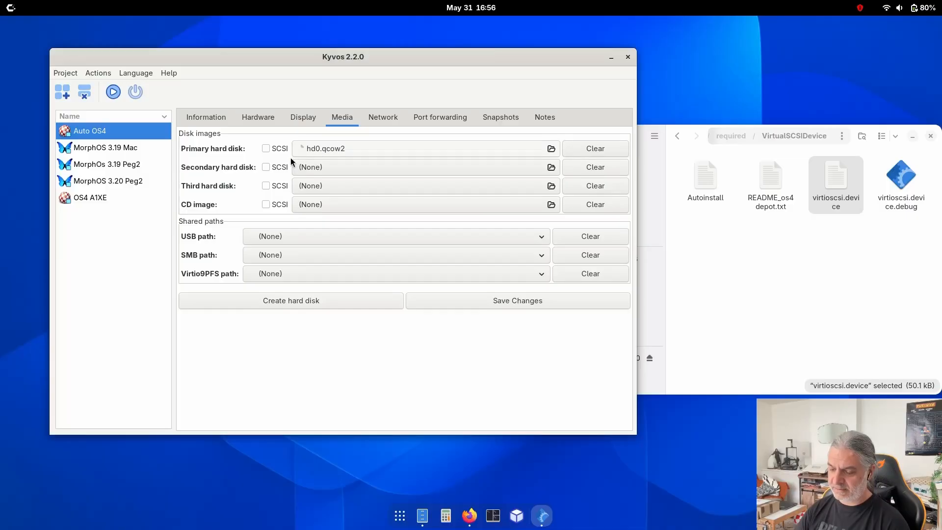
pyautogui.click(271, 148)
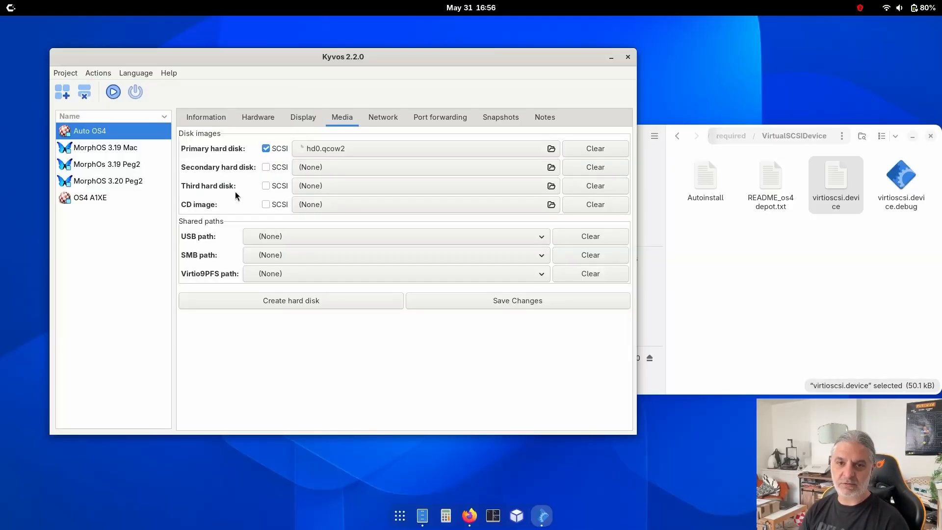
pyautogui.click(474, 303)
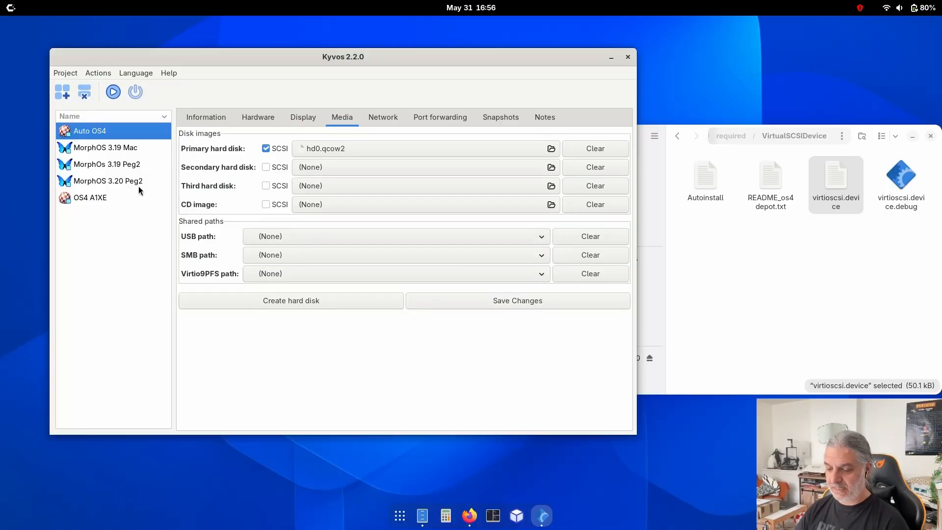
# Enable serial output in the Auto OS4 VM's hardware settings and save the changes
pyautogui.click(265, 117)
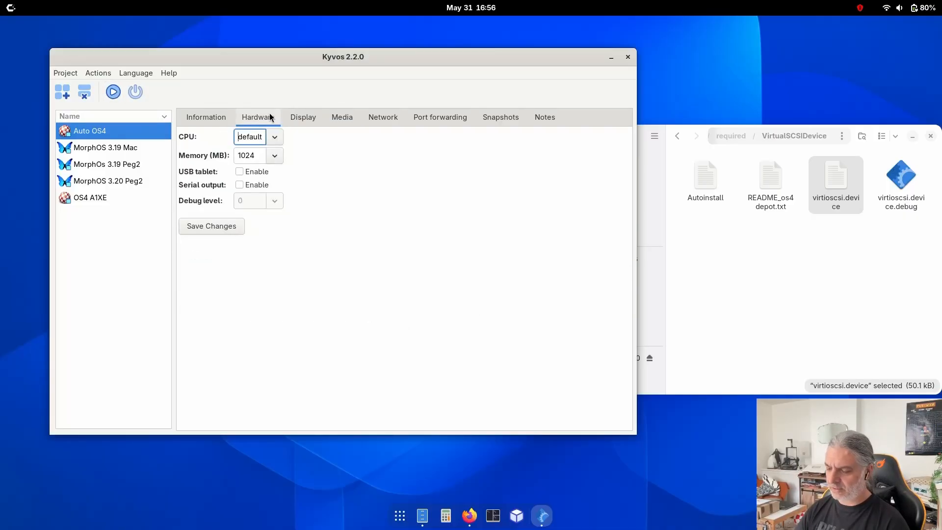
pyautogui.click(255, 185)
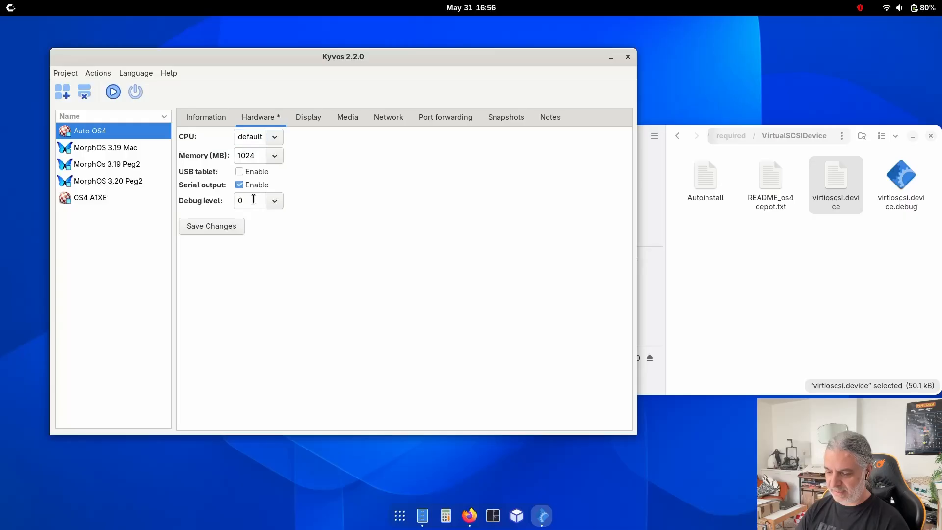
pyautogui.click(216, 231)
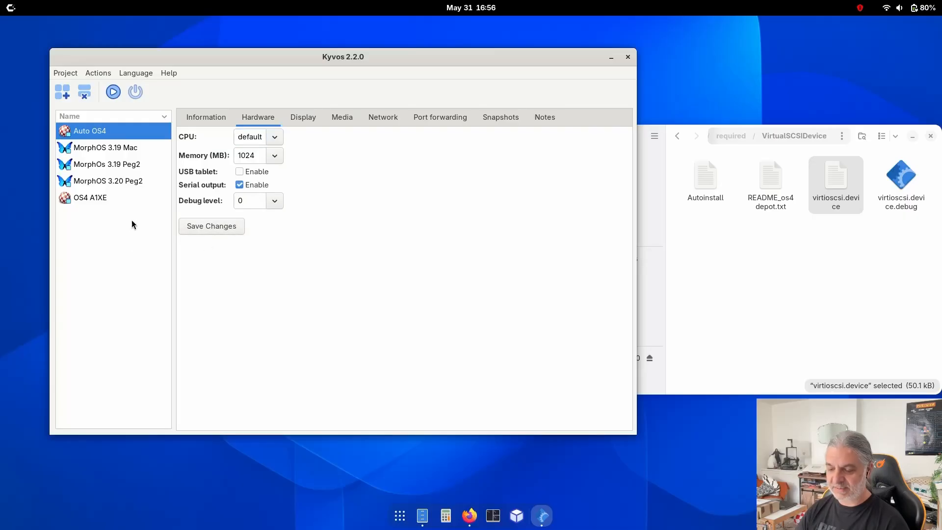
# Start the Auto OS4 VM, reposition its serial output window and highlight the virtioscsi.device loading line
pyautogui.click(118, 93)
pyautogui.moveTo(266, 142); pyautogui.dragTo(74, 96)
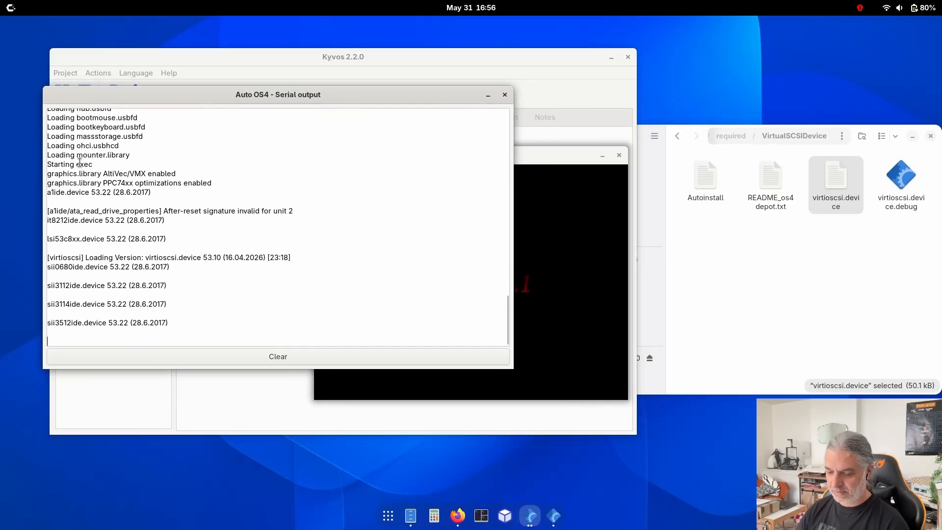
pyautogui.doubleClick(64, 257)
pyautogui.moveTo(78, 257); pyautogui.dragTo(279, 253)
# Bring the QEMU window forward to check AmigaOS booting to Workbench, and close the VM and its serial output window
pyautogui.click(554, 155)
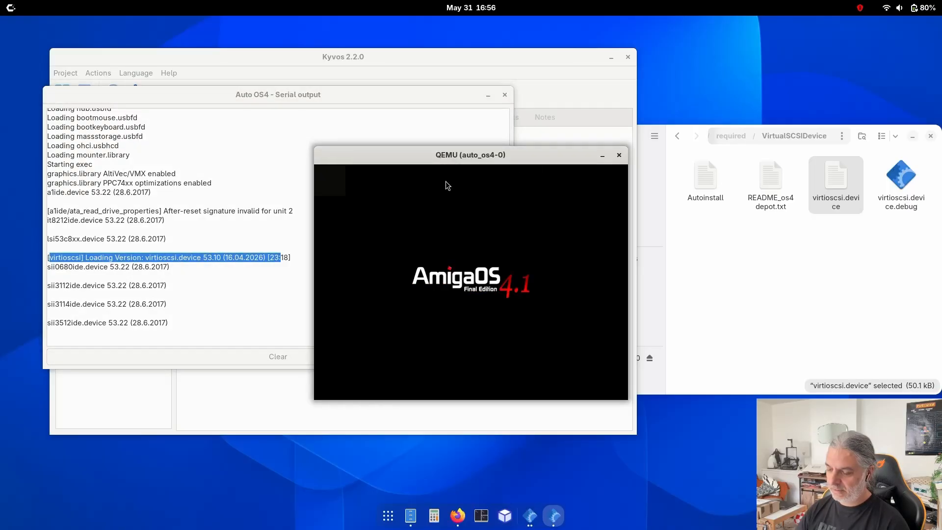
pyautogui.moveTo(489, 155); pyautogui.dragTo(466, 72)
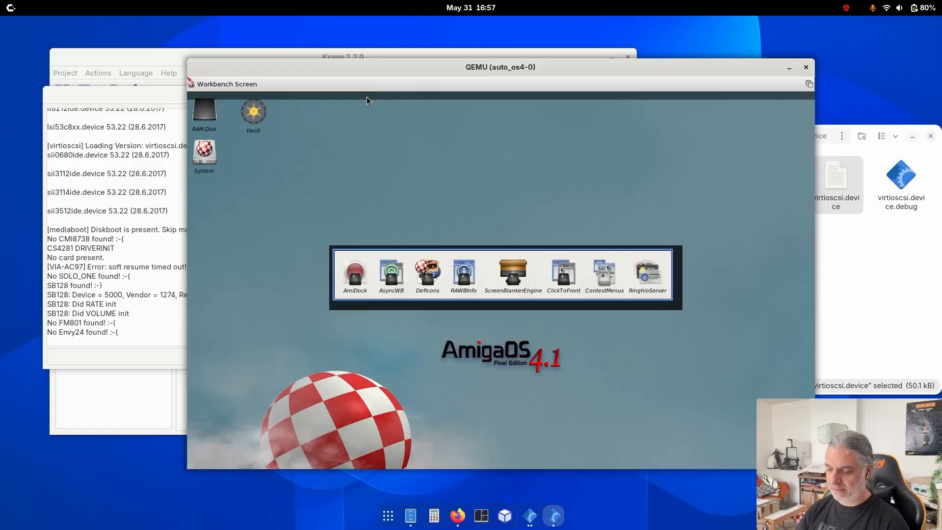
pyautogui.click(377, 82)
pyautogui.click(539, 304)
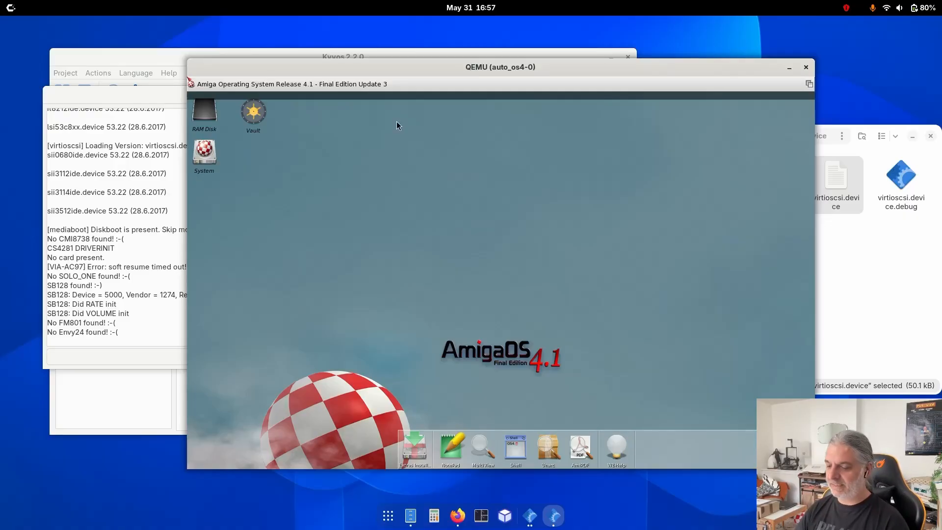
pyautogui.click(806, 67)
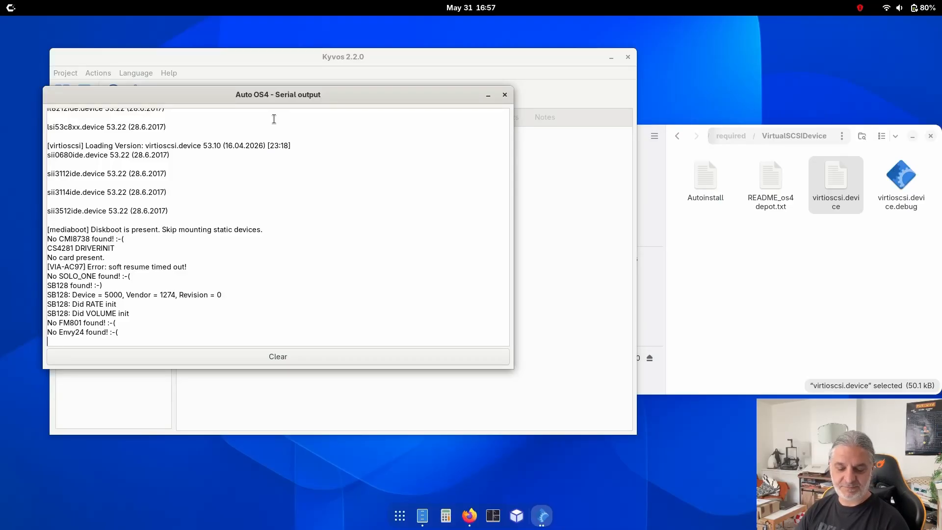
pyautogui.click(504, 94)
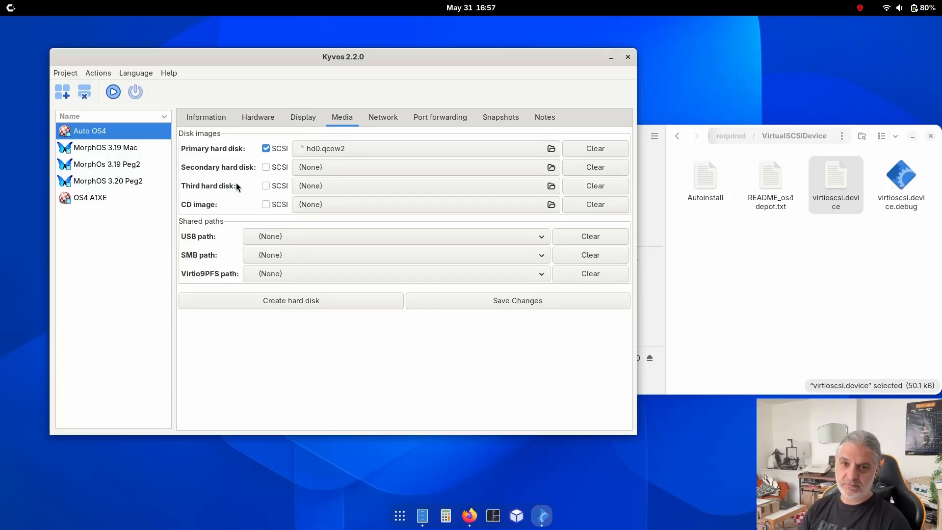
pyautogui.click(266, 205)
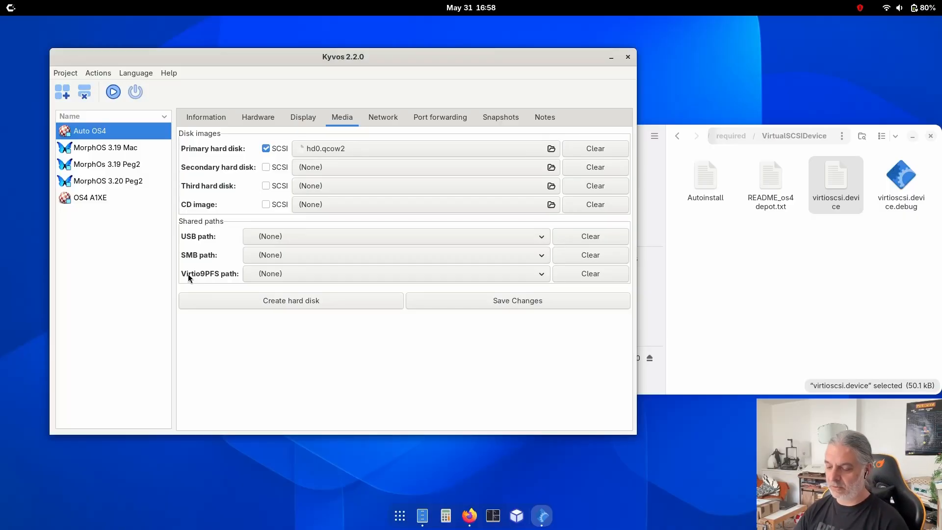
# Create a new folder named shared inside the VMs folder in the file manager
pyautogui.click(797, 277)
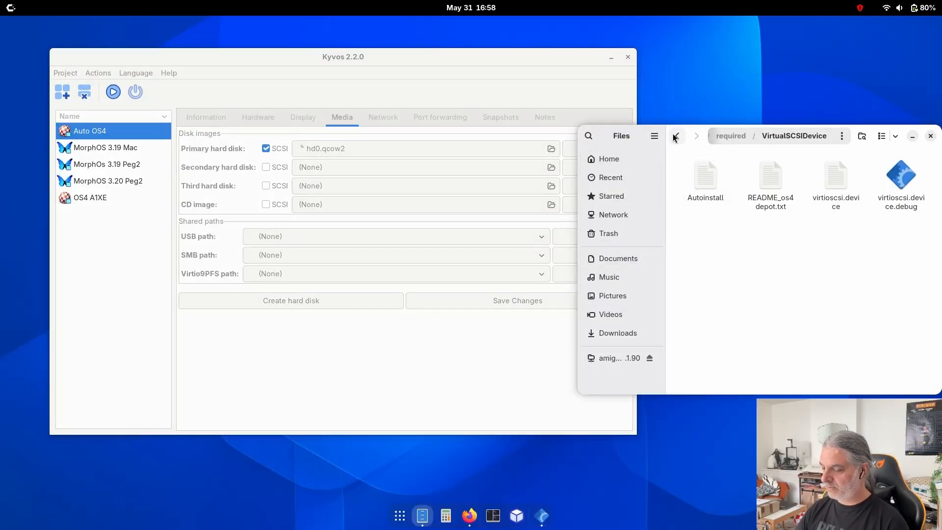
pyautogui.click(722, 137)
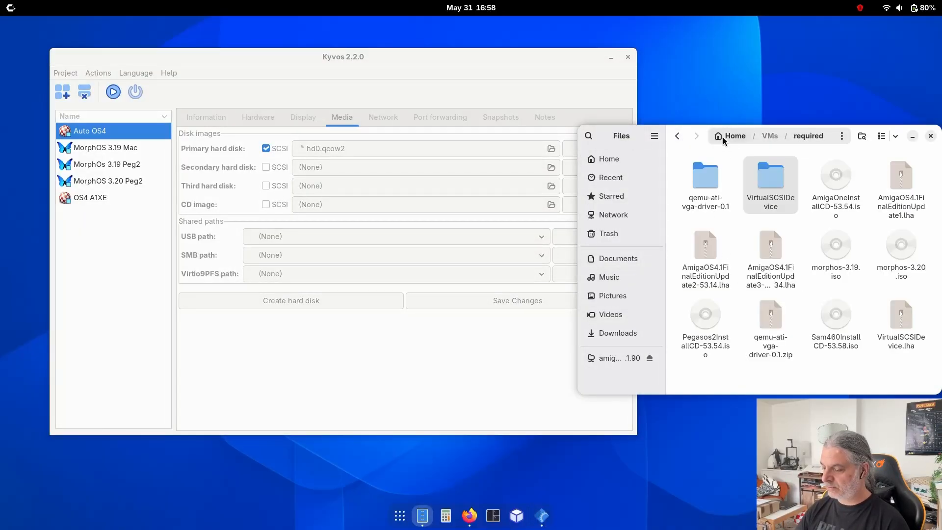
pyautogui.click(774, 137)
pyautogui.rightClick(741, 313)
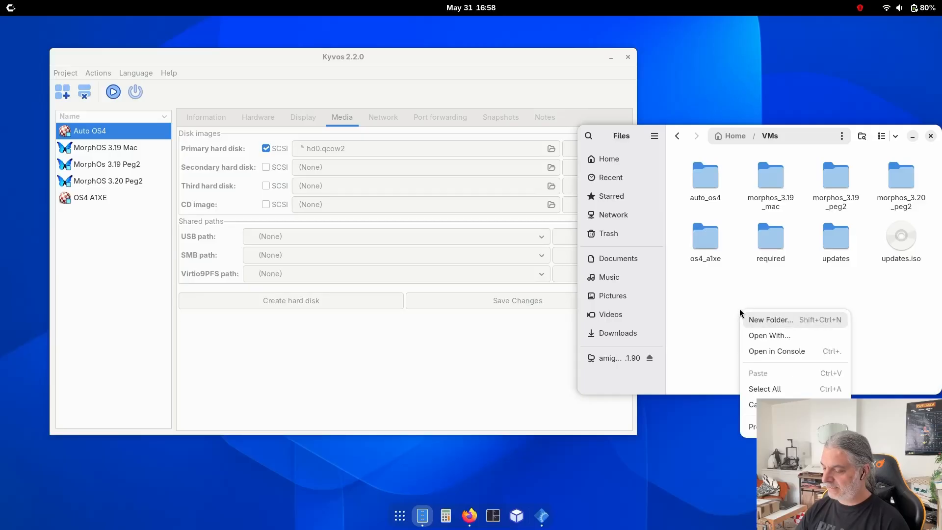
pyautogui.click(758, 324)
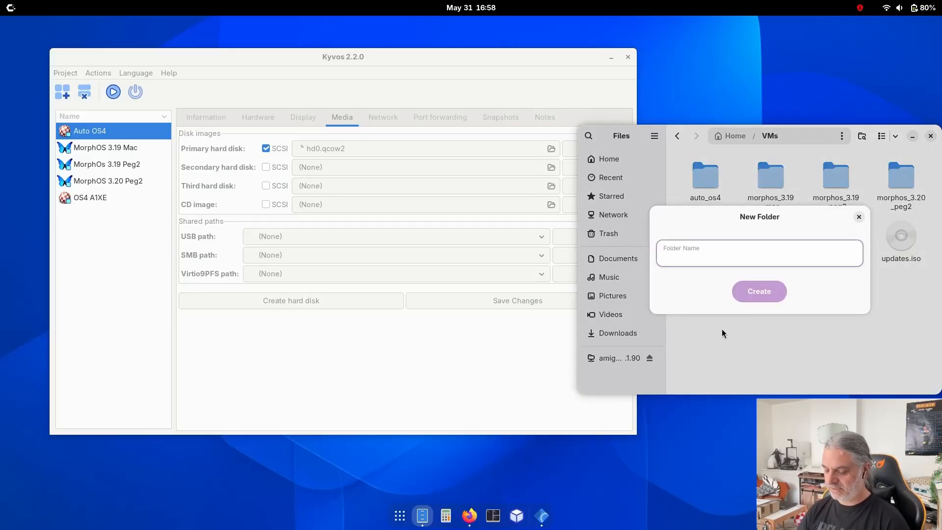
pyautogui.write('shared')
pyautogui.press('Return')
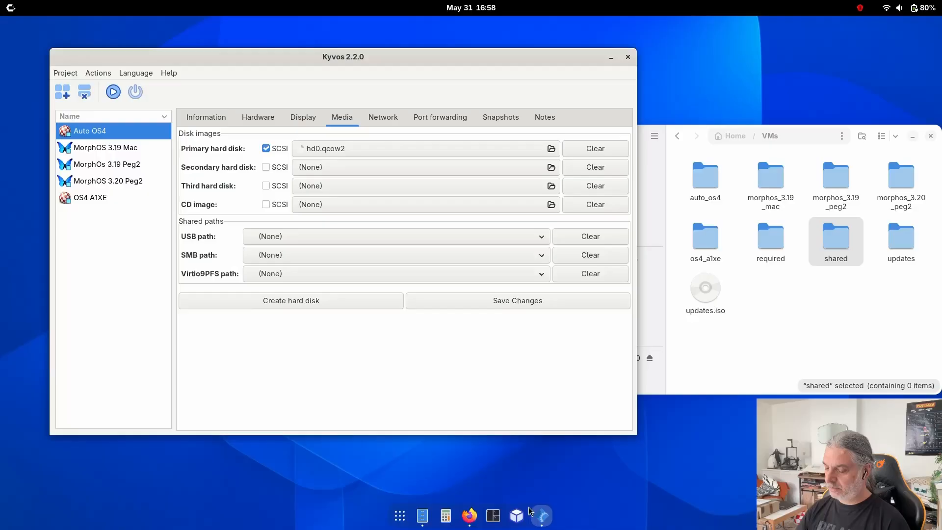
# Switch to Firefox and open the Releases page of the derfsss/Virtio9PFS-handler GitHub repository
pyautogui.click(468, 515)
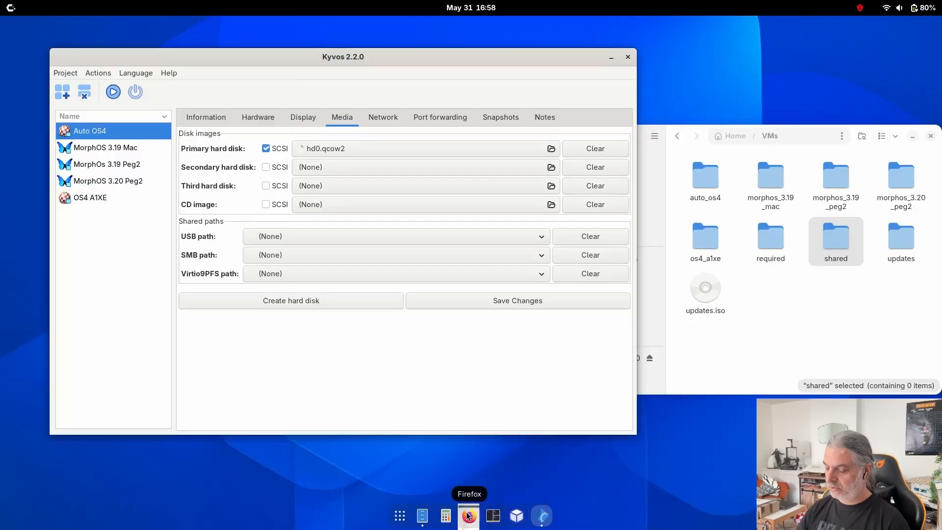
pyautogui.click(518, 27)
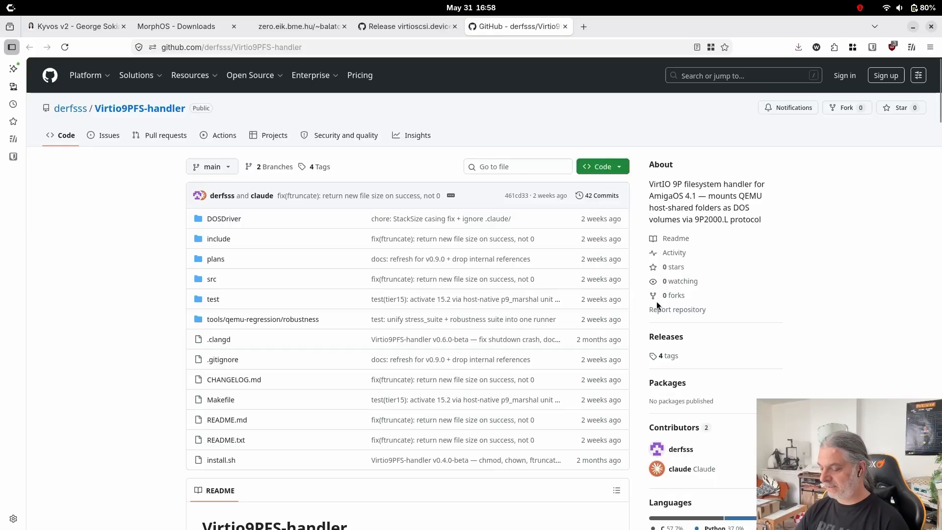
pyautogui.click(667, 337)
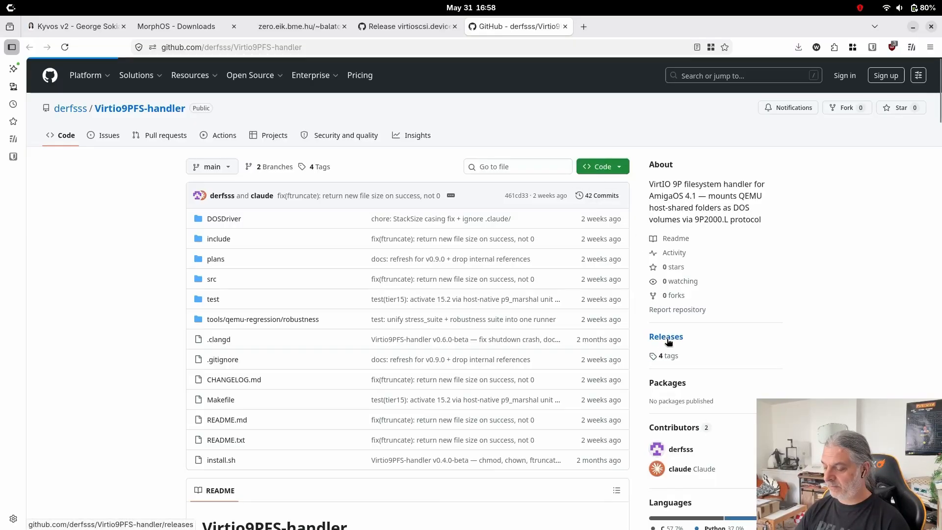
pyautogui.scroll(-3, 413, 242)
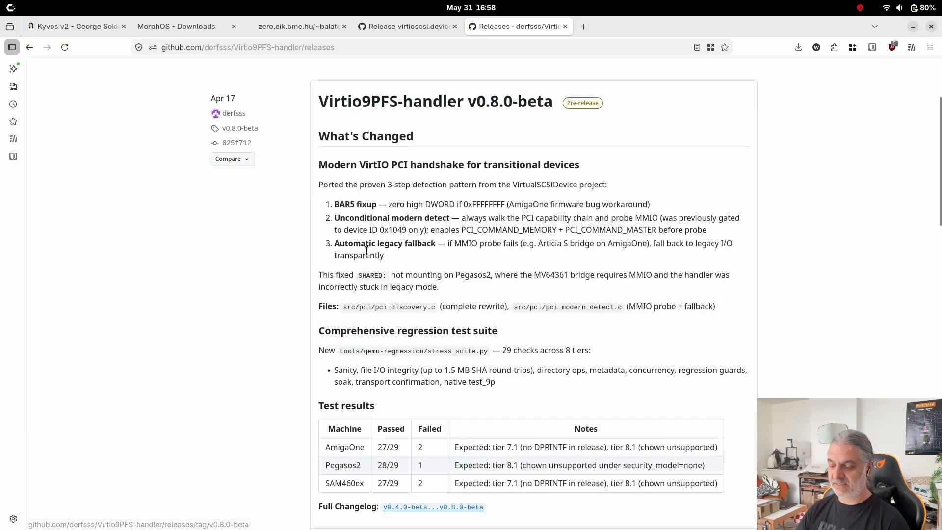
# Download Virtio9PFS_0.8.0-beta.lha from the v0.8.0-beta release assets into the VMs/required folder
pyautogui.scroll(-6, 350, 295)
pyautogui.click(349, 289)
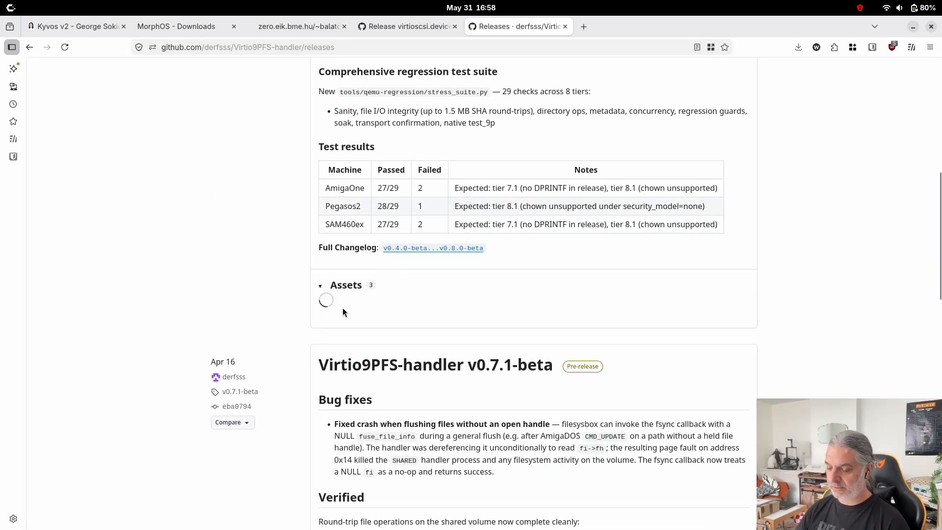
pyautogui.click(364, 312)
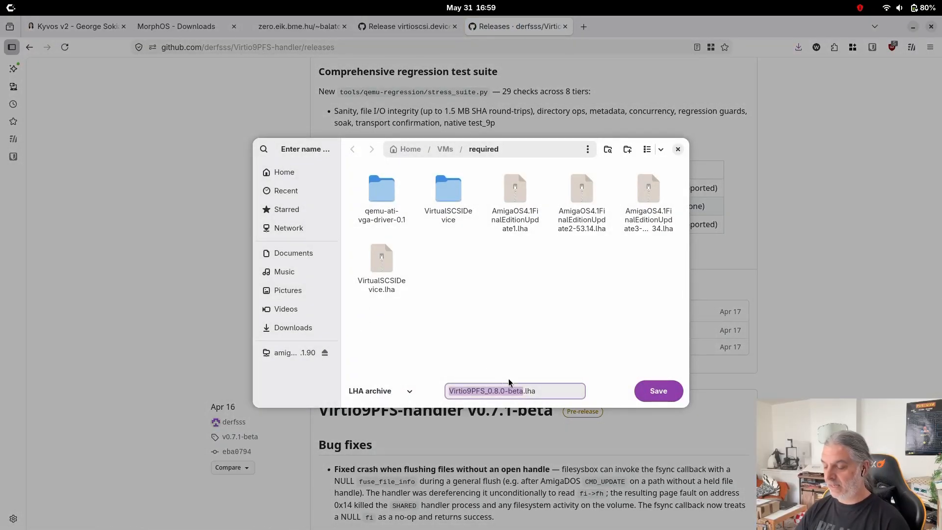
pyautogui.click(645, 391)
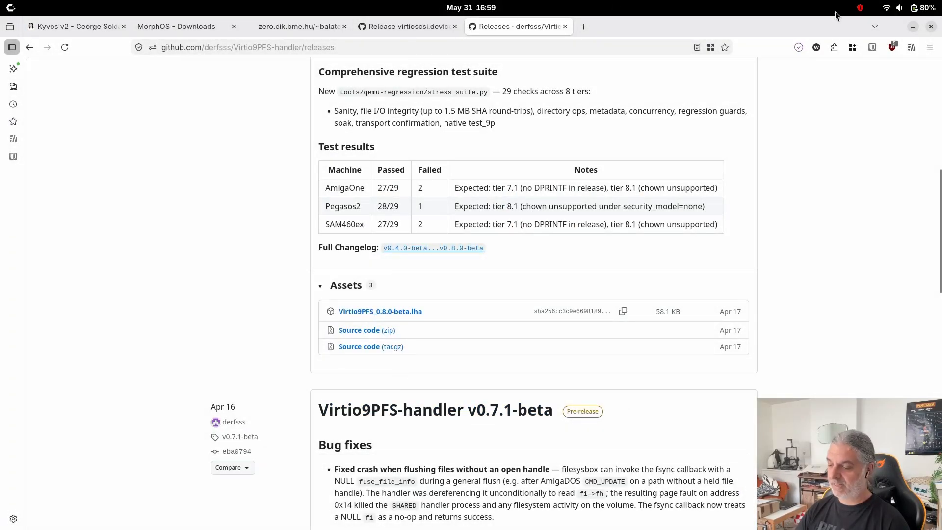
# Return to the file manager and create a new folder named usb-shared inside the VMs folder
pyautogui.click(913, 27)
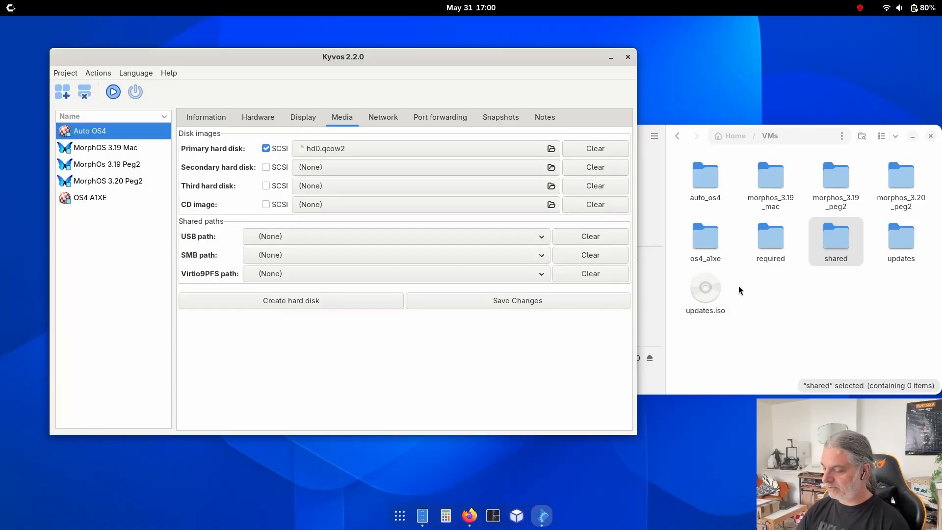
pyautogui.rightClick(755, 282)
pyautogui.click(779, 293)
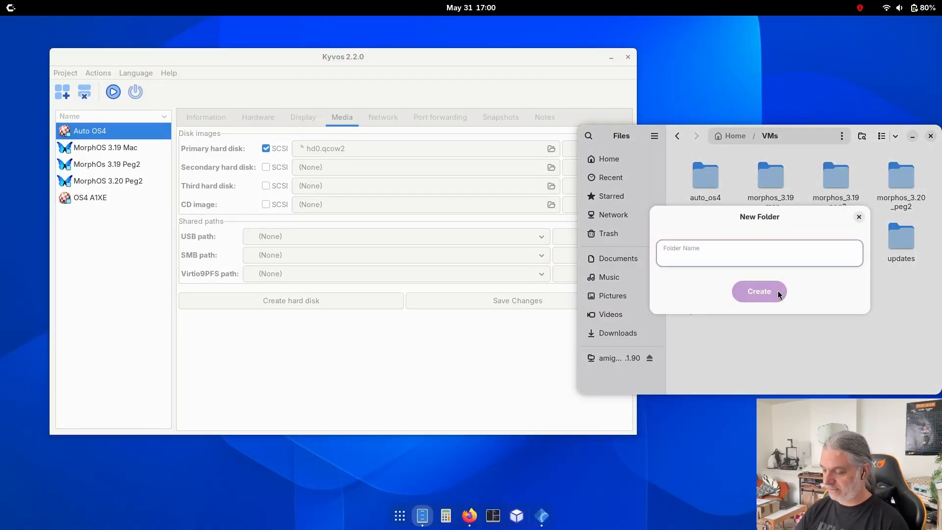
pyautogui.write('usb')
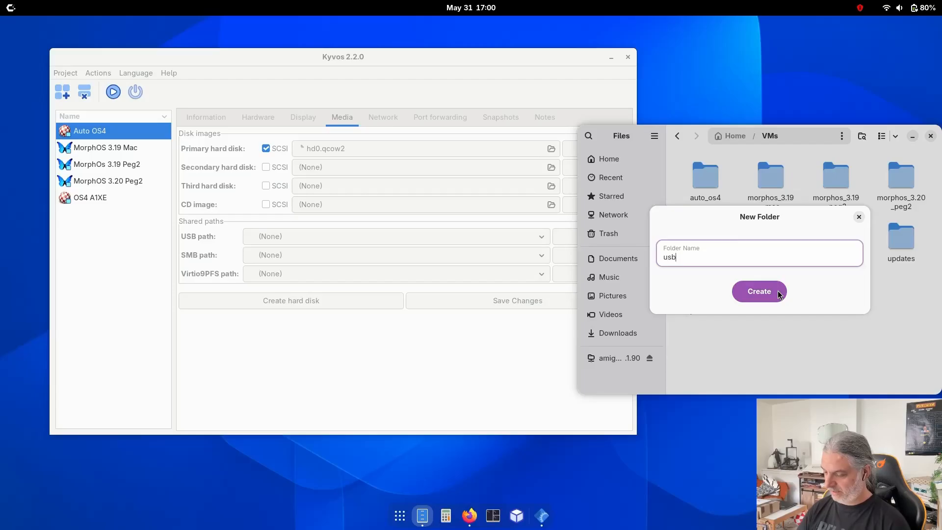
pyautogui.write('-')
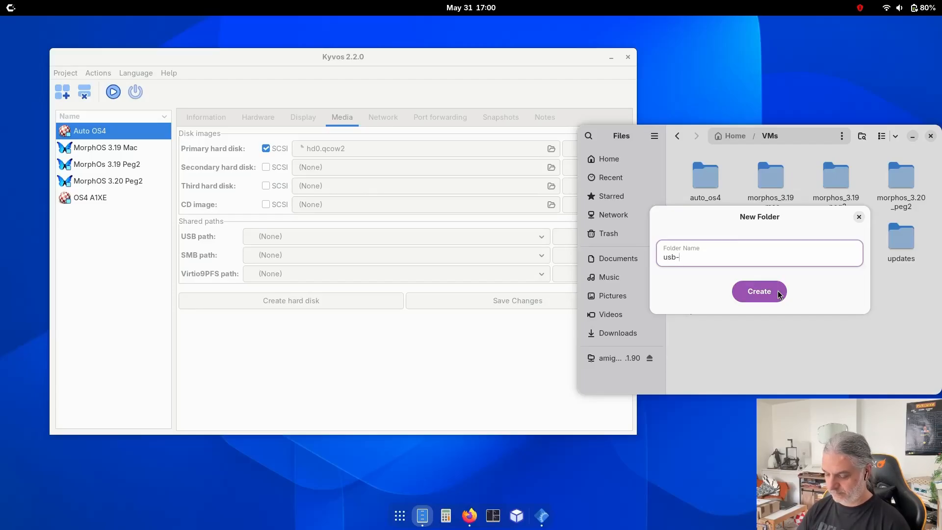
pyautogui.write('shared')
pyautogui.click(779, 293)
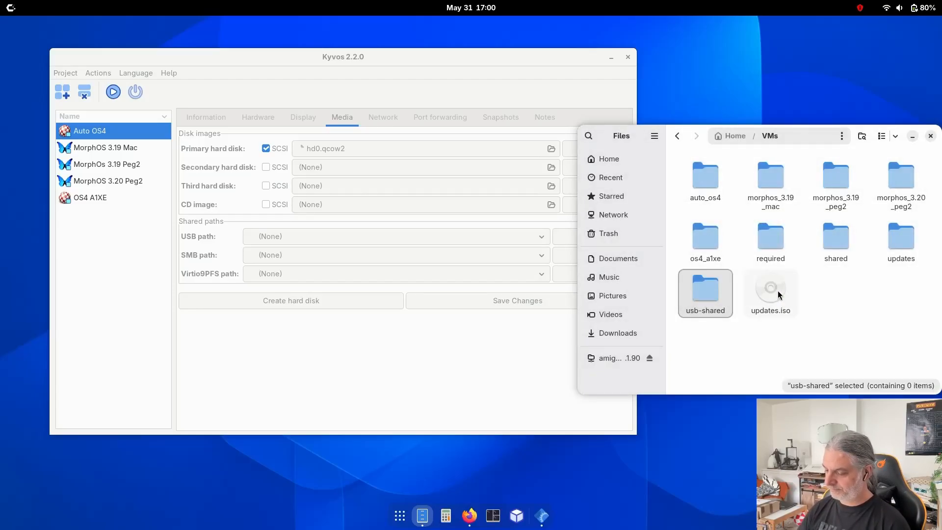
# Move Virtio9PFS_0.8.0-beta.lha from the VMs/required folder into the usb-shared folder
pyautogui.doubleClick(909, 246)
pyautogui.click(770, 136)
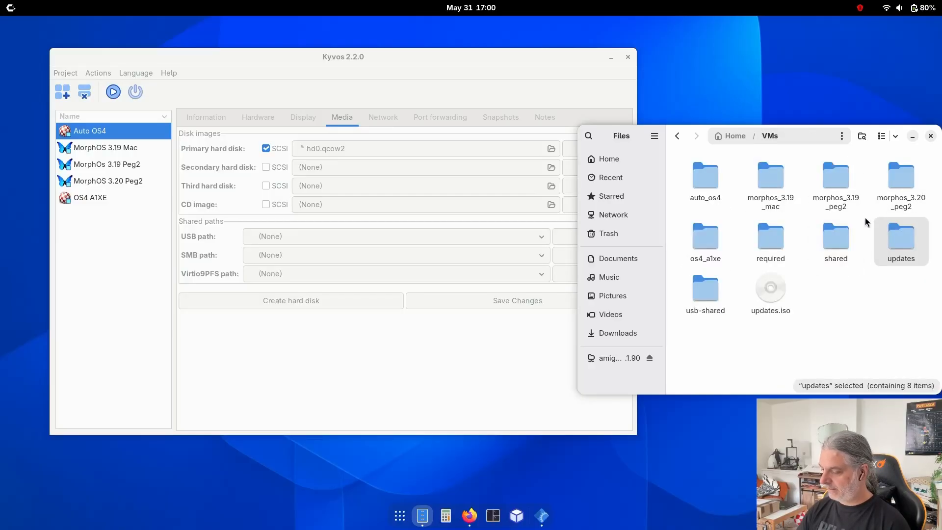
pyautogui.doubleClick(768, 235)
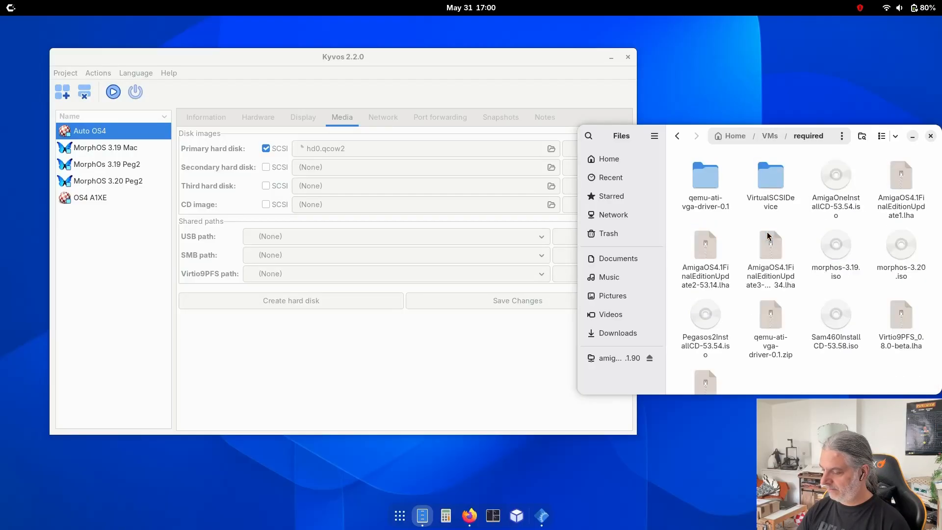
pyautogui.scroll(-2, 777, 323)
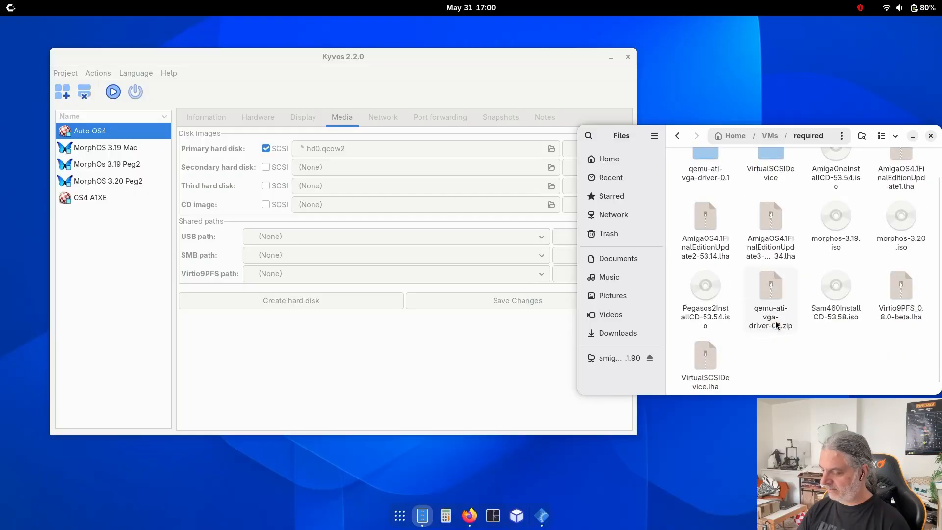
pyautogui.click(906, 308)
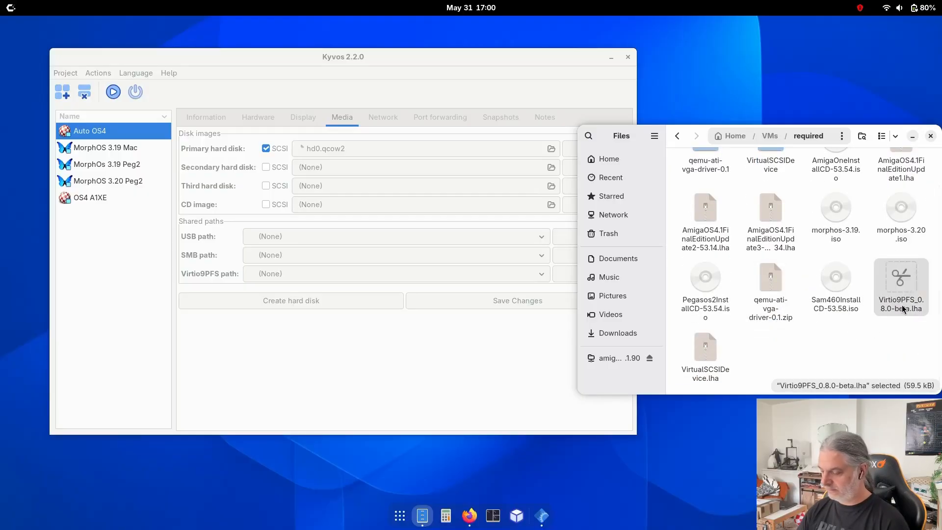
pyautogui.click(770, 136)
pyautogui.doubleClick(697, 296)
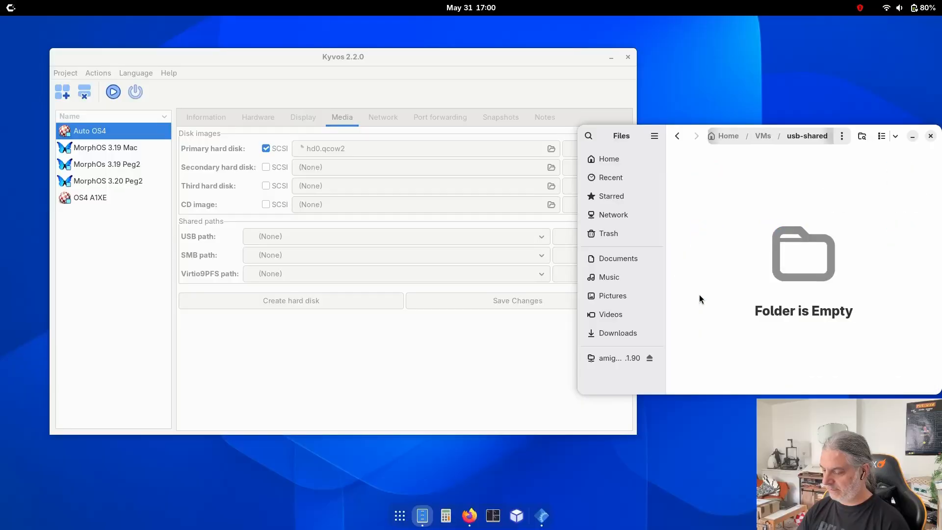
pyautogui.hotkey('ctrl', 'v')
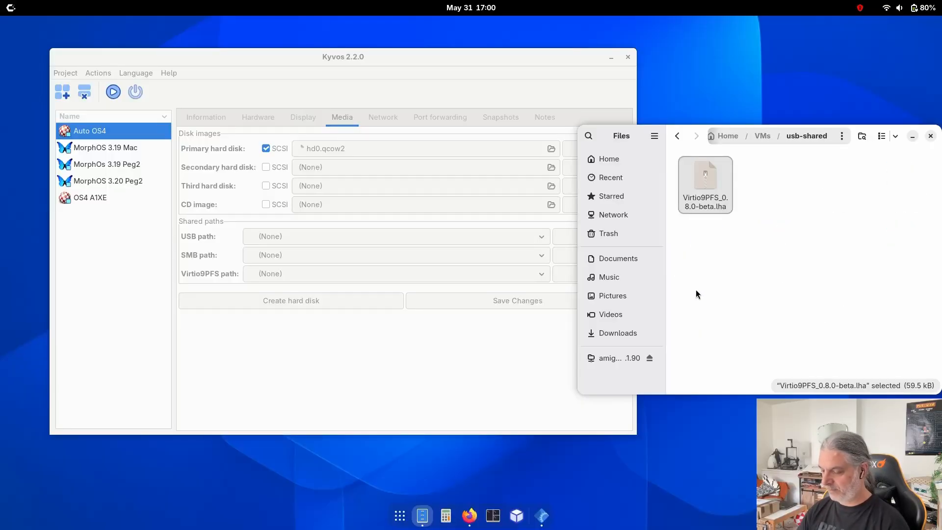
# Set the Auto OS4 VM's USB path to the VMs/usb-shared folder in Kyvos and save the changes
pyautogui.click(394, 348)
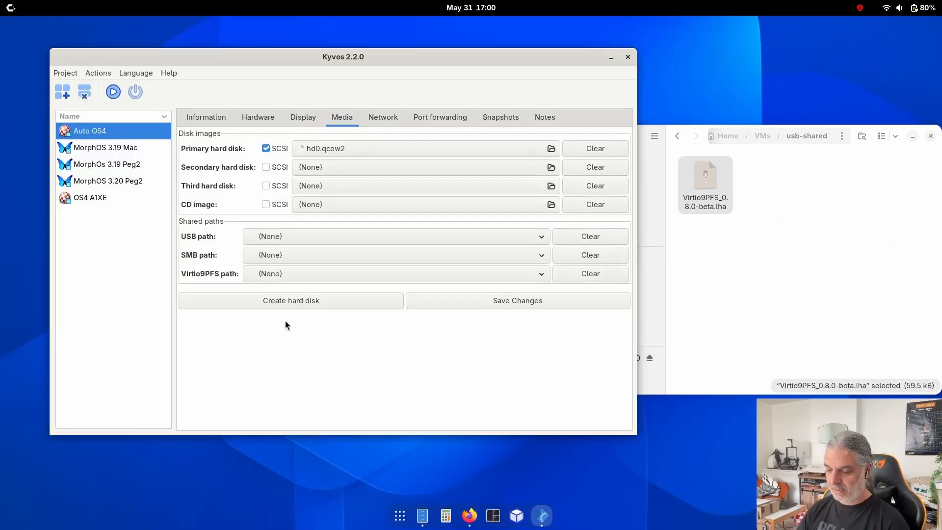
pyautogui.click(275, 234)
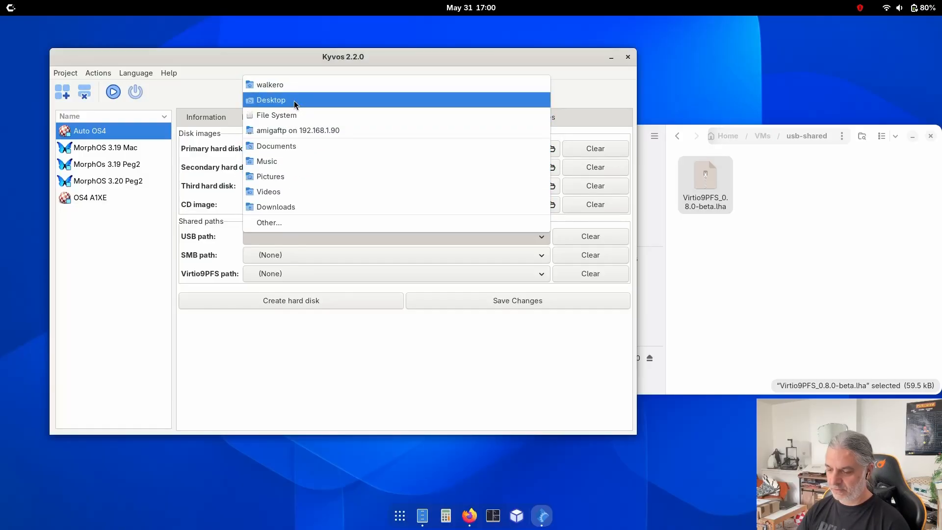
pyautogui.click(283, 223)
pyautogui.click(155, 113)
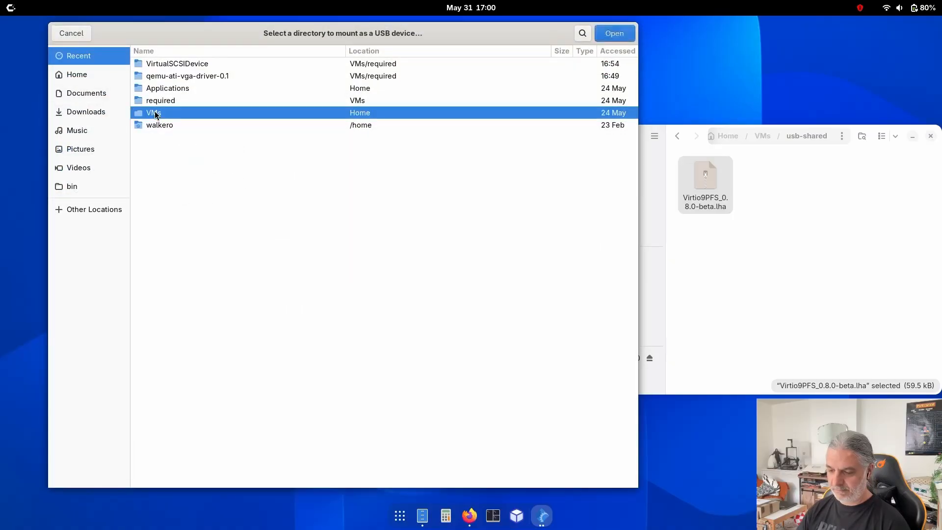
pyautogui.doubleClick(155, 113)
pyautogui.doubleClick(154, 198)
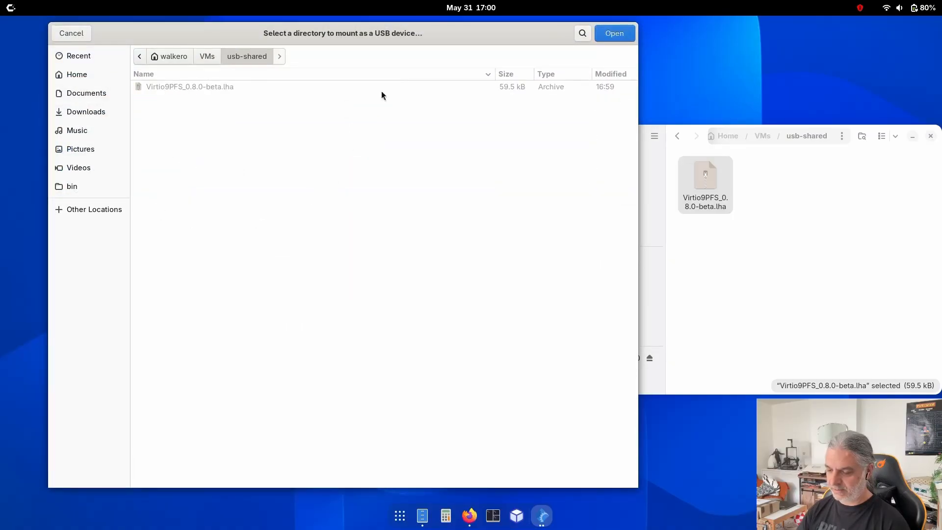
pyautogui.click(604, 31)
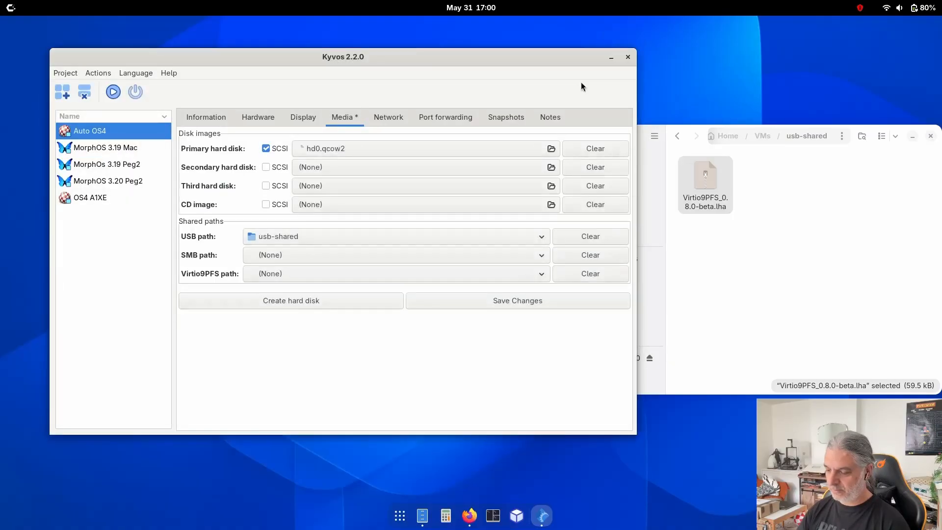
pyautogui.click(519, 302)
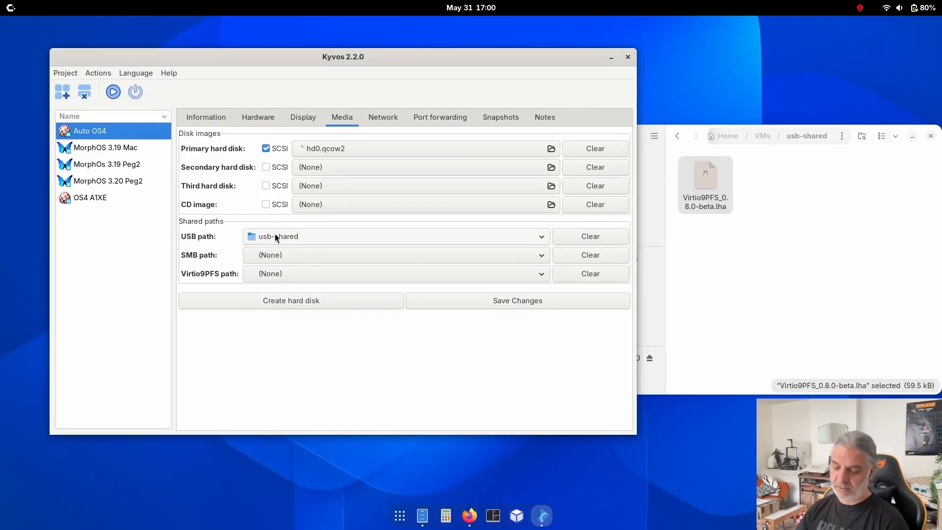
# Start the Auto OS4 VM, close its serial output window and move the QEMU window clear for use
pyautogui.moveTo(277, 240)
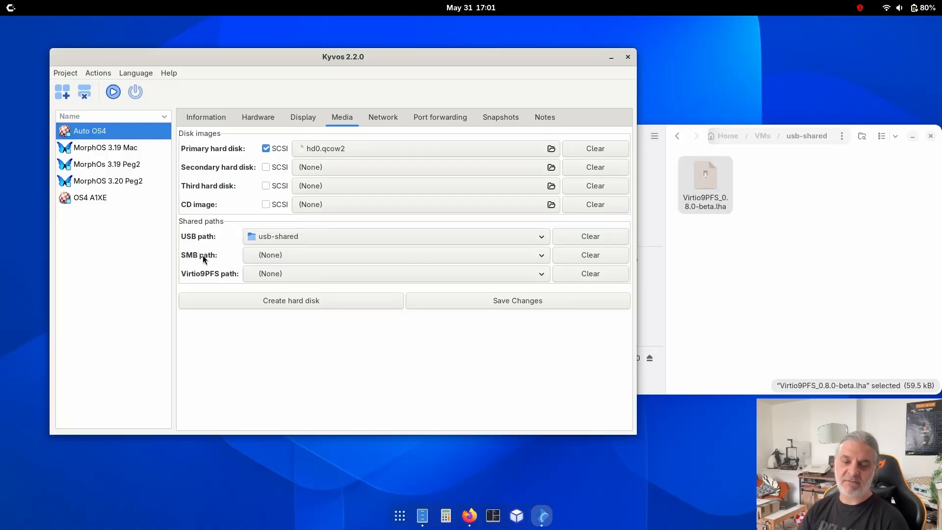
pyautogui.click(113, 92)
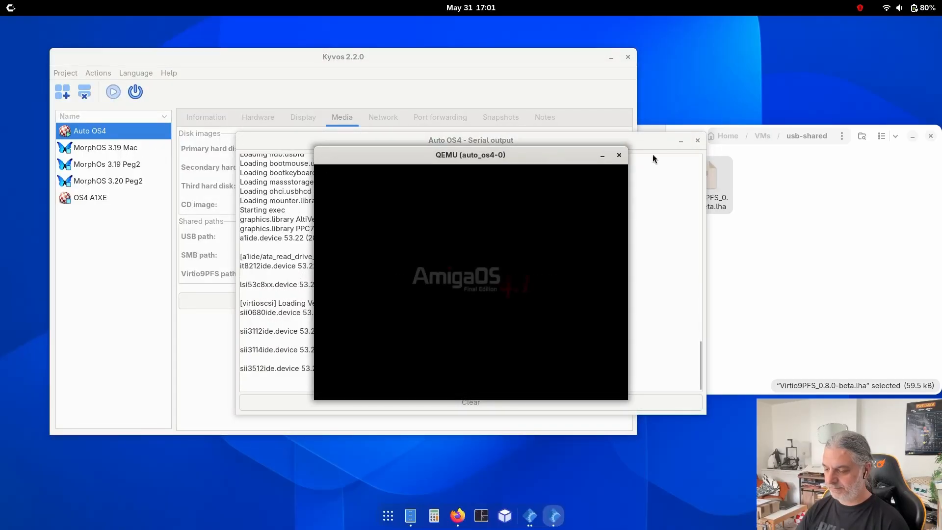
pyautogui.click(697, 140)
pyautogui.moveTo(502, 157); pyautogui.dragTo(328, 82)
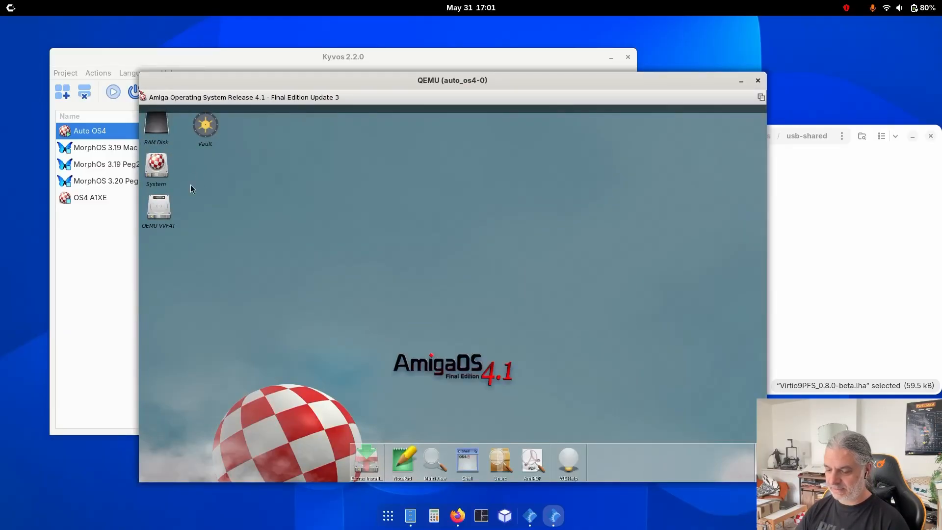
# Save Board 0:1280x800 ARGB32 as the Workbench screen mode in AmigaOS ScreenMode preferences, and close the Prefs and System windows
pyautogui.click(163, 165)
pyautogui.click(521, 299)
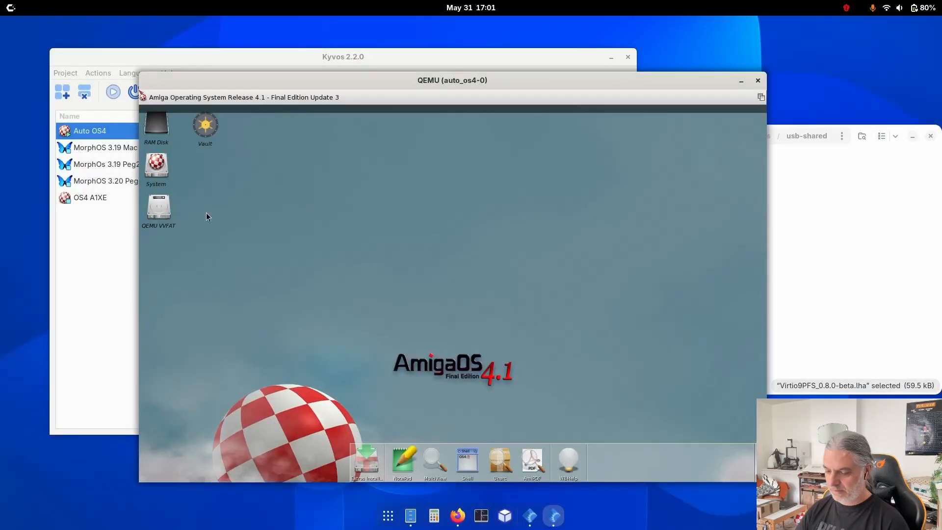
pyautogui.doubleClick(163, 165)
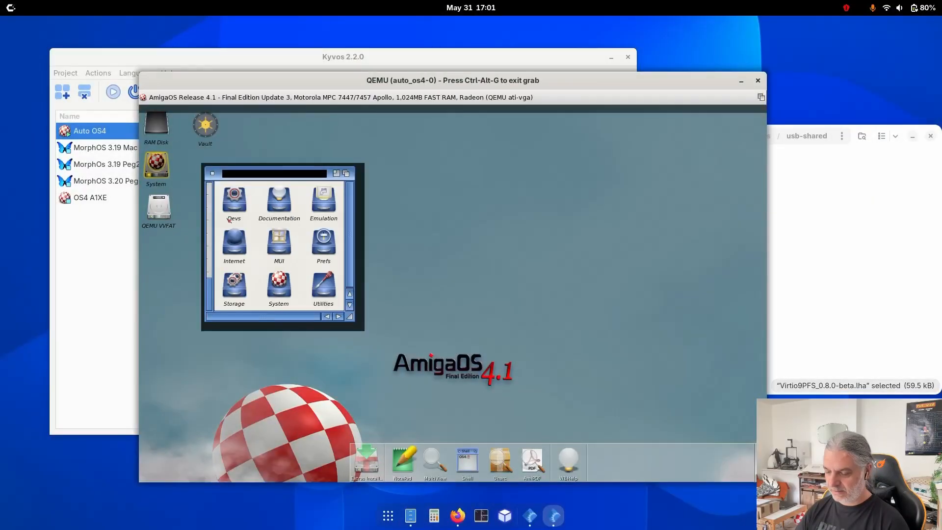
pyautogui.doubleClick(323, 242)
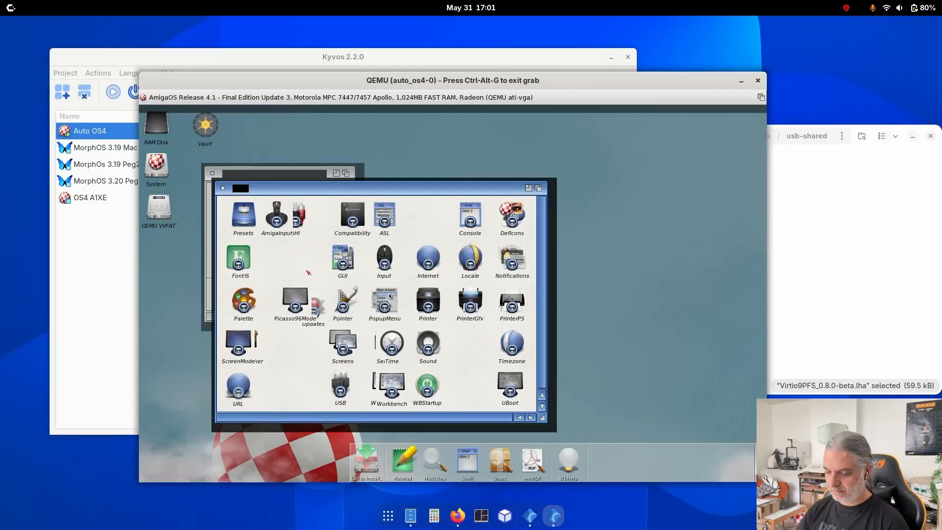
pyautogui.doubleClick(239, 343)
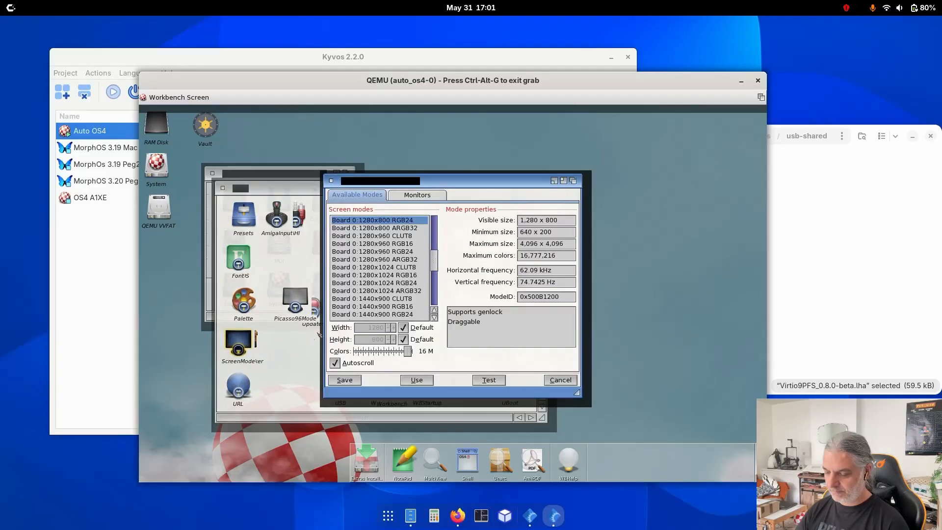
pyautogui.click(382, 228)
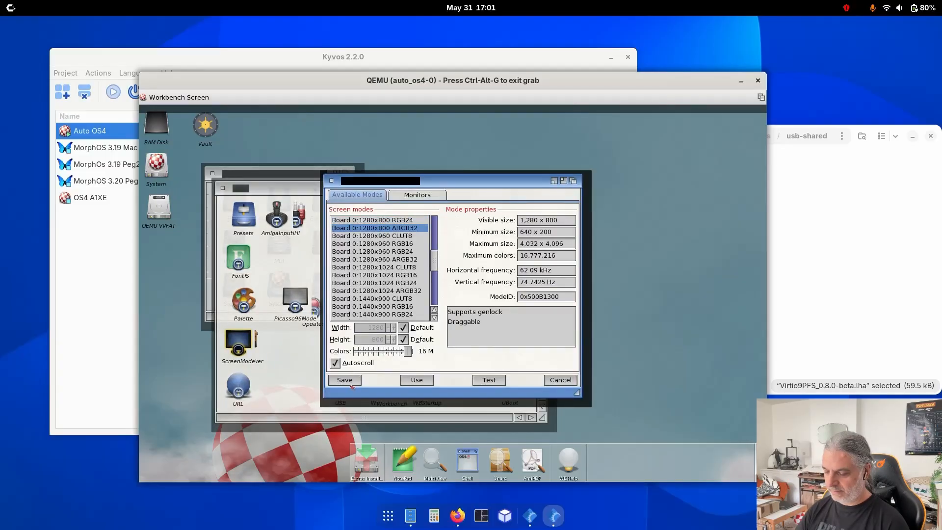
pyautogui.click(346, 380)
pyautogui.click(368, 326)
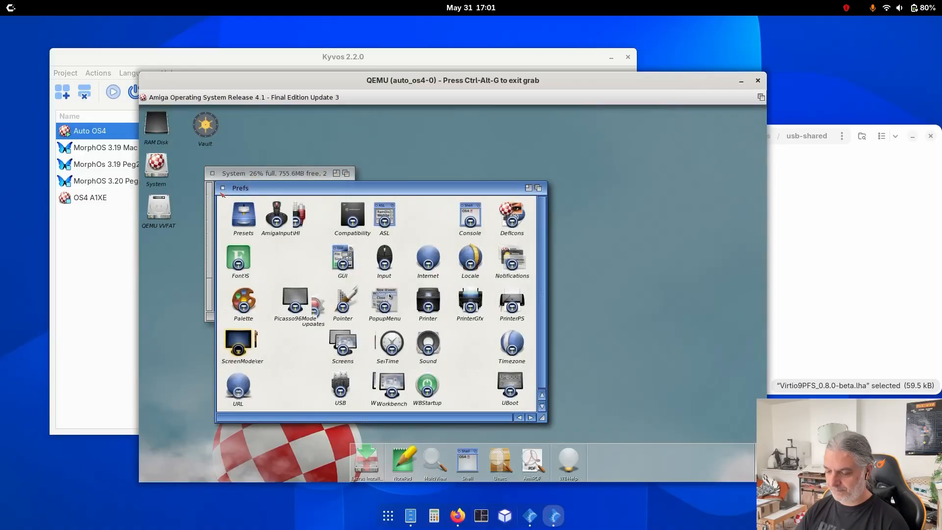
pyautogui.click(222, 188)
pyautogui.click(212, 173)
# Open the QEMU VVFAT drive on Workbench and set its window to show all files
pyautogui.click(169, 212)
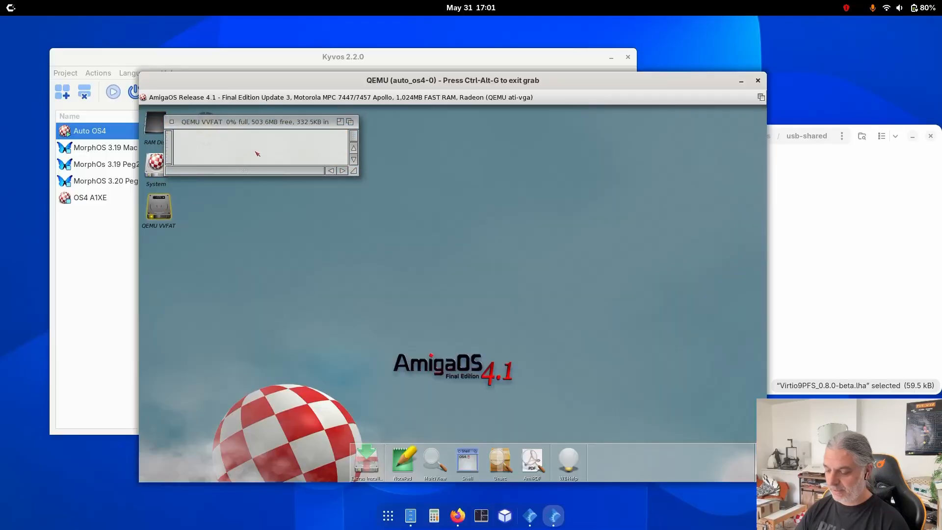
pyautogui.click(257, 153)
pyautogui.rightClick(263, 156)
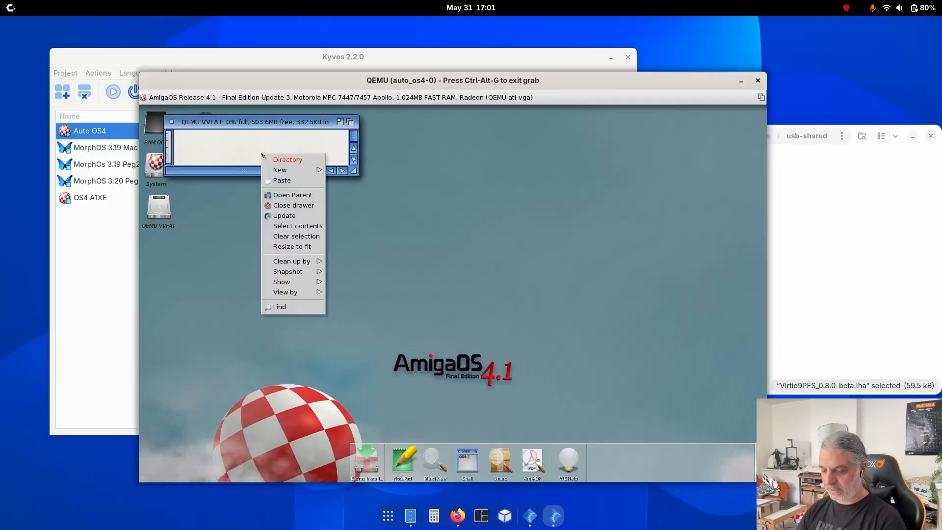
pyautogui.moveTo(284, 281)
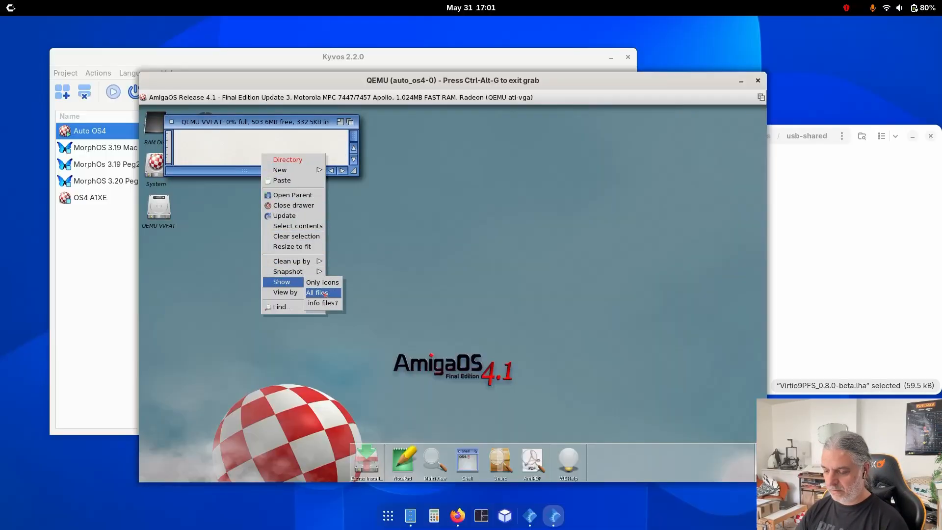
pyautogui.click(324, 293)
# Unpack Virtio9PFS_0.8.0-beta.lha to the RAM Disk with UnArc, and close the UnArc and QEMU VVFAT windows
pyautogui.doubleClick(210, 149)
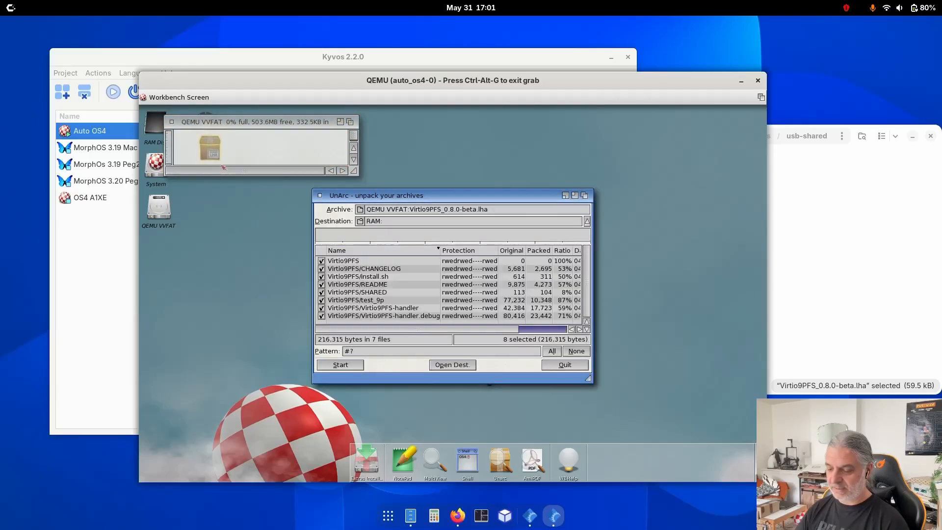
pyautogui.moveTo(155, 121); pyautogui.dragTo(346, 225)
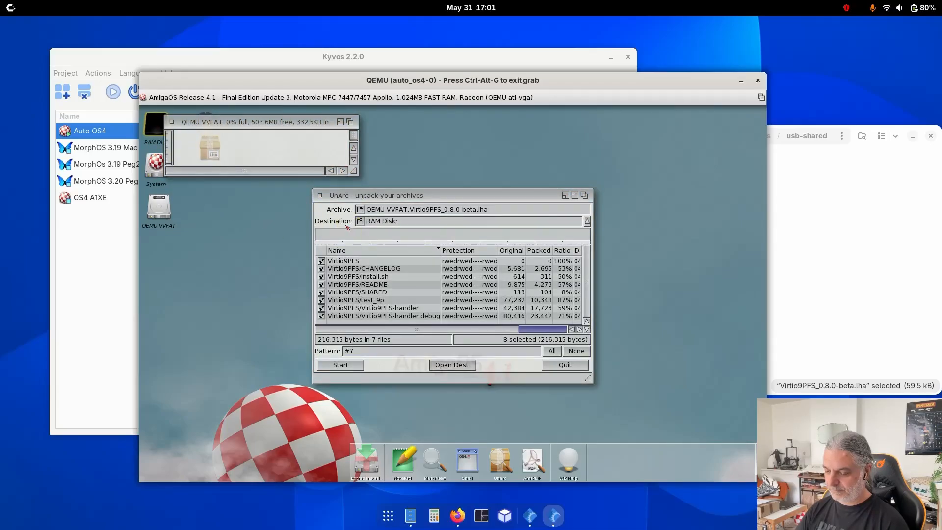
pyautogui.click(343, 367)
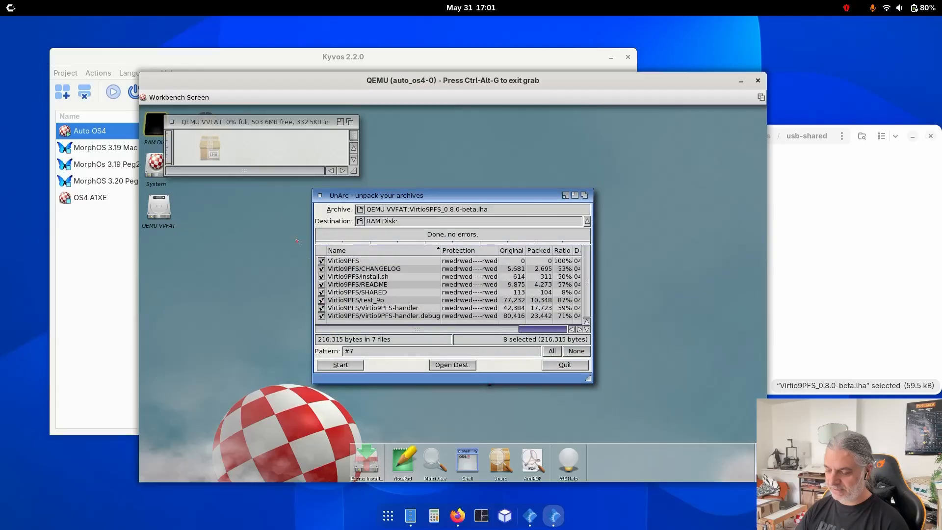
pyautogui.click(320, 196)
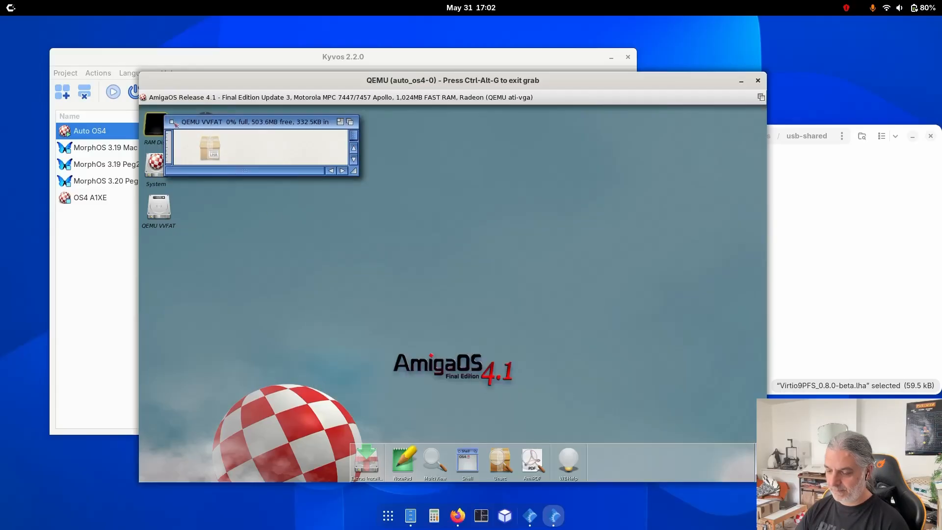
pyautogui.click(172, 122)
# Open the extracted Virtio9PFS drawer on the RAM Disk and place the System drive's window beside it
pyautogui.doubleClick(166, 128)
pyautogui.doubleClick(209, 147)
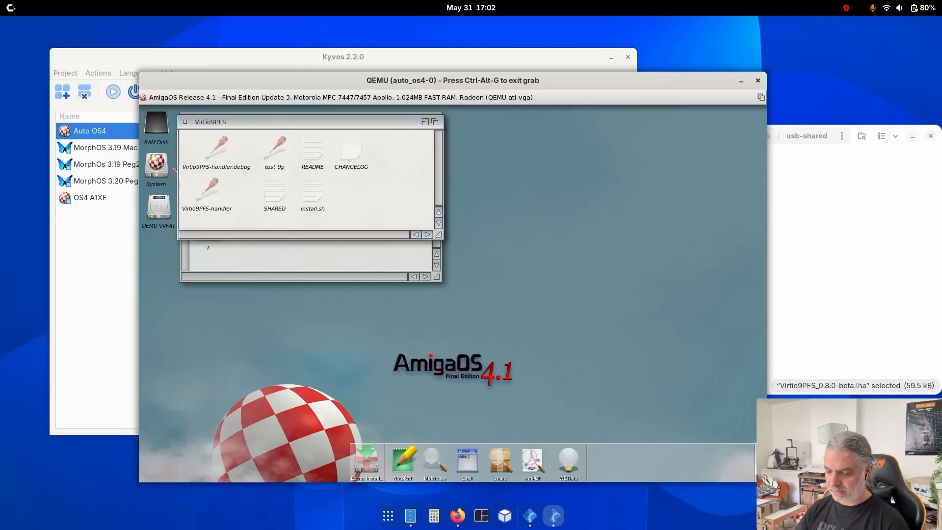
pyautogui.doubleClick(156, 165)
pyautogui.moveTo(245, 178); pyautogui.dragTo(476, 163)
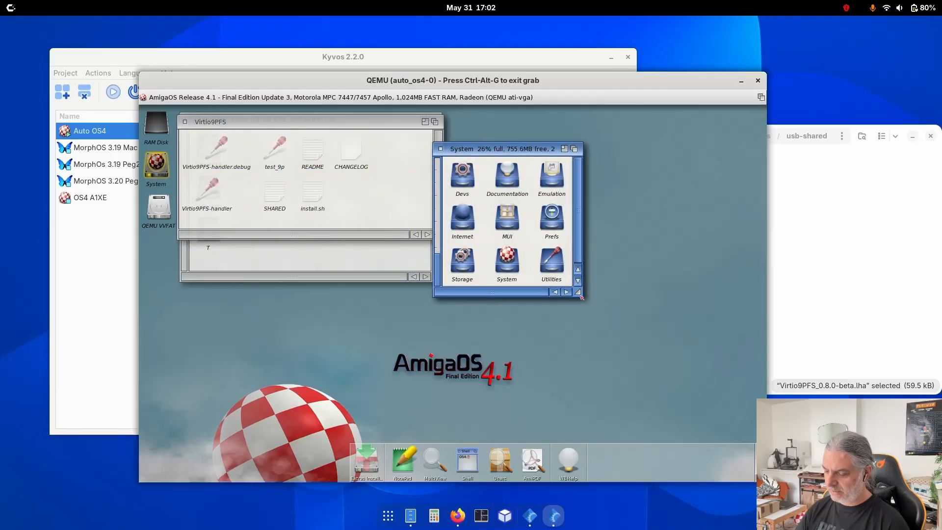
# Enlarge the System drive's window, set it to show all files, and copy Virtio9PFS-handler into its L drawer
pyautogui.moveTo(578, 293); pyautogui.dragTo(668, 344)
pyautogui.rightClick(610, 308)
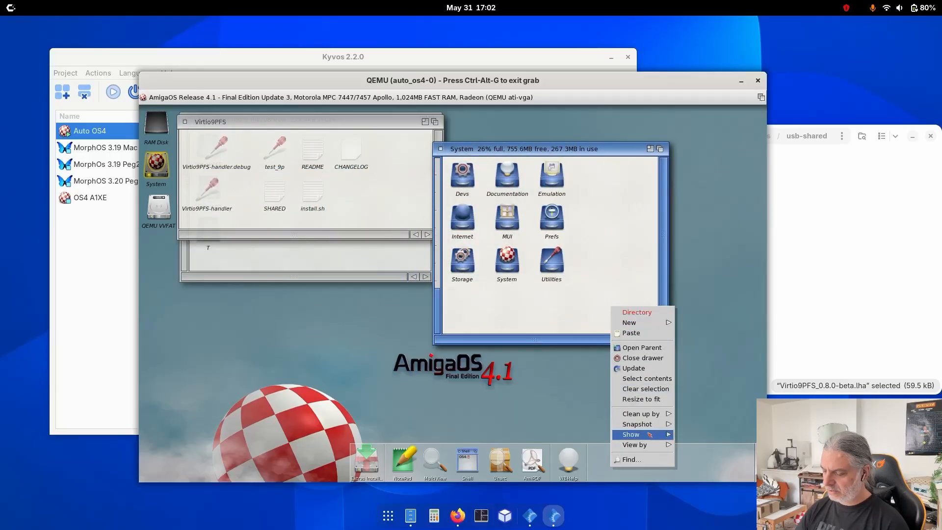
pyautogui.click(674, 449)
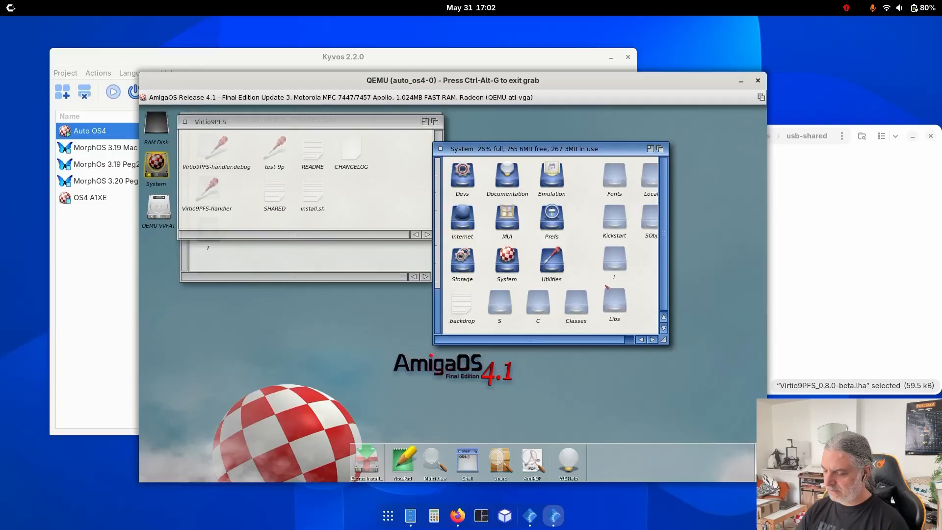
pyautogui.click(295, 216)
pyautogui.moveTo(208, 192); pyautogui.dragTo(618, 268)
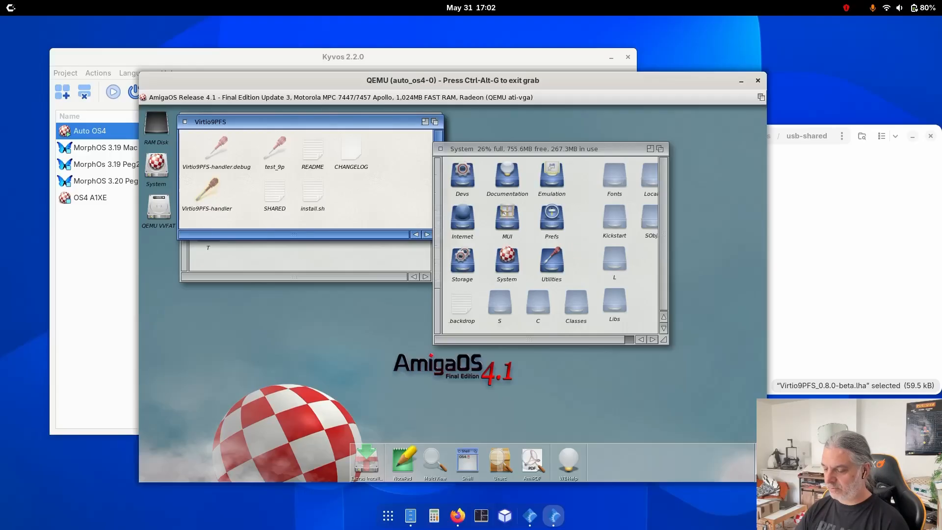
# Copy the SHARED mountlist from the Virtio9PFS drawer into the System drive's Devs/DOSDrivers drawer, with the DOSDrivers window enlarged
pyautogui.doubleClick(469, 182)
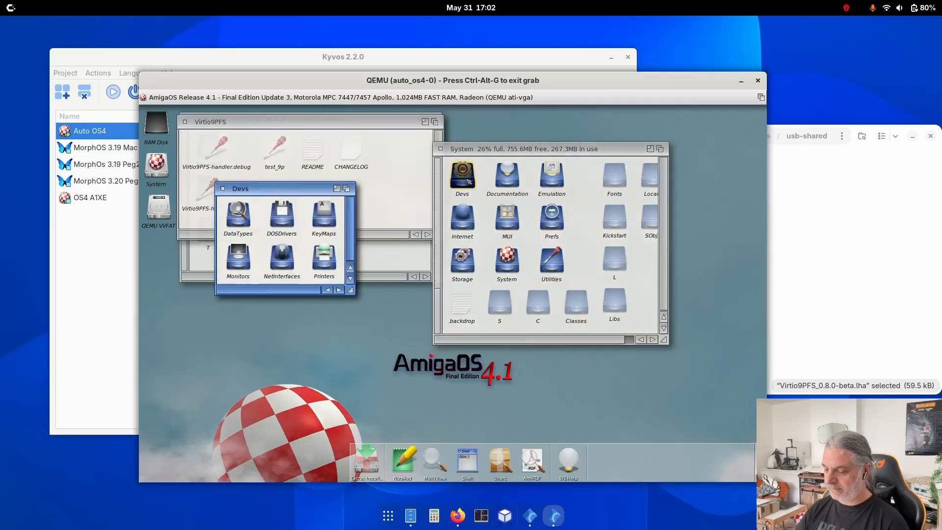
pyautogui.doubleClick(293, 219)
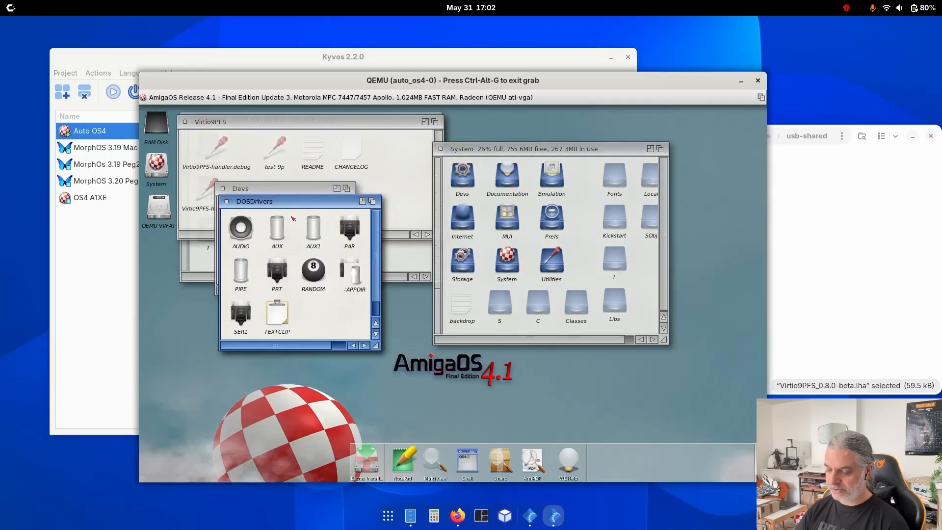
pyautogui.click(224, 189)
pyautogui.moveTo(332, 248); pyautogui.dragTo(414, 143)
pyautogui.moveTo(530, 318); pyautogui.dragTo(566, 334)
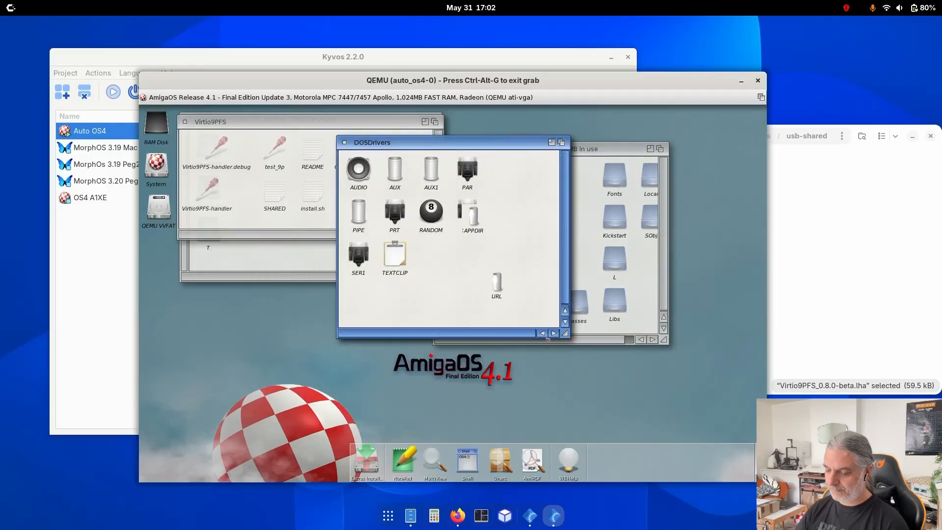
pyautogui.click(297, 222)
pyautogui.moveTo(268, 195); pyautogui.dragTo(428, 295)
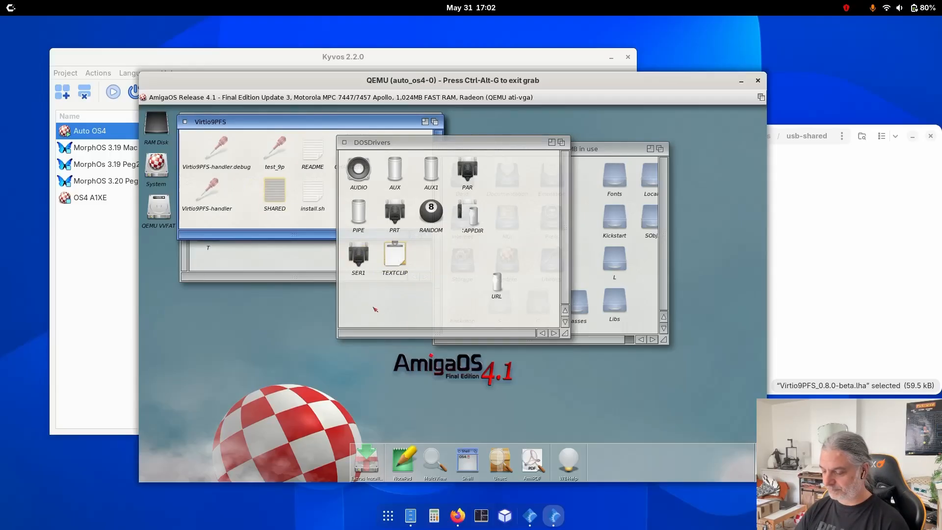
# Set the DOSDrivers window to show all files
pyautogui.rightClick(484, 263)
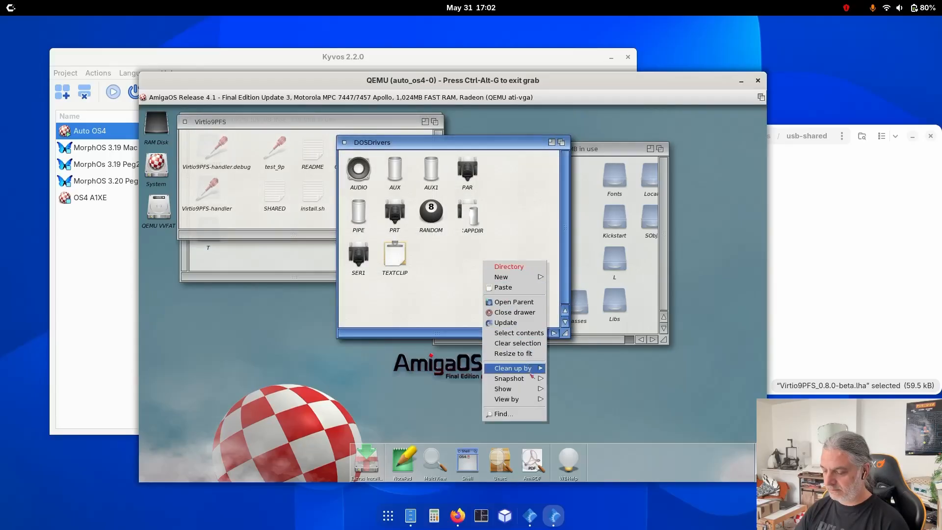
pyautogui.moveTo(502, 388)
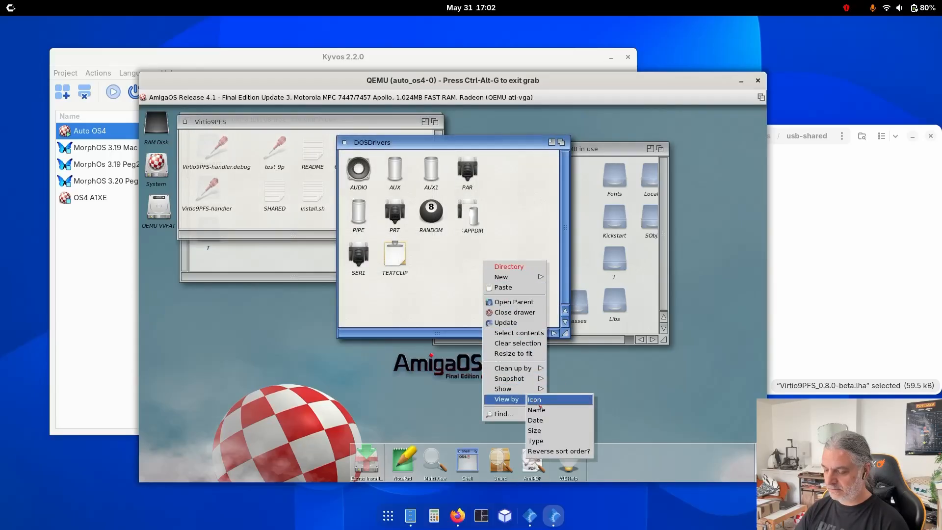
pyautogui.click(533, 390)
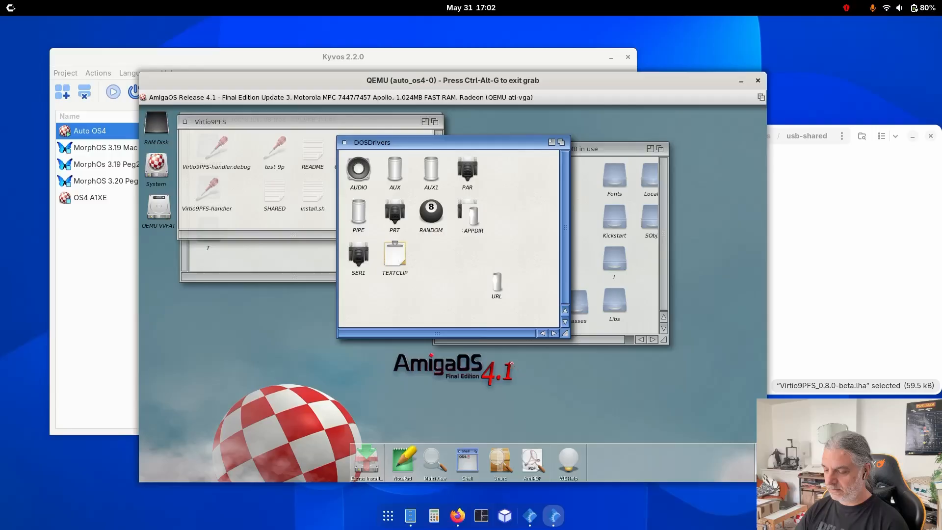
pyautogui.rightClick(479, 318)
pyautogui.moveTo(493, 444)
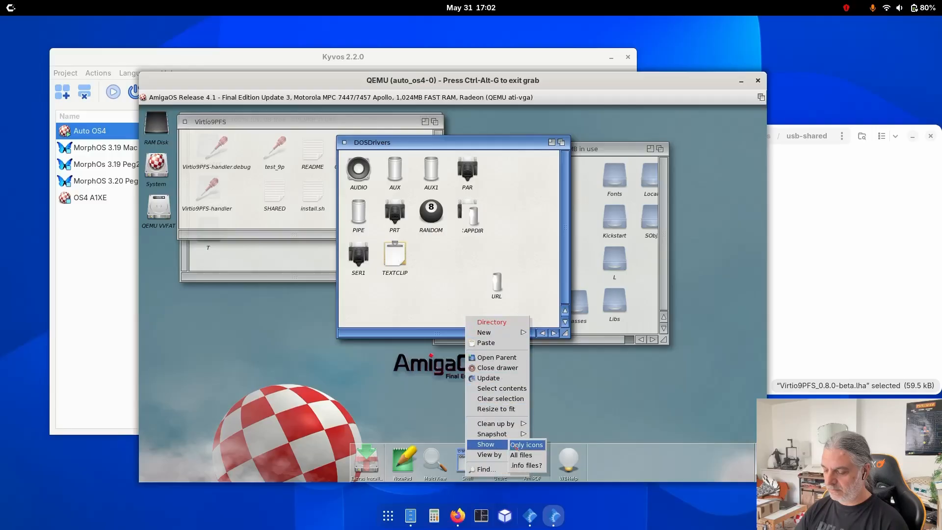
pyautogui.click(525, 445)
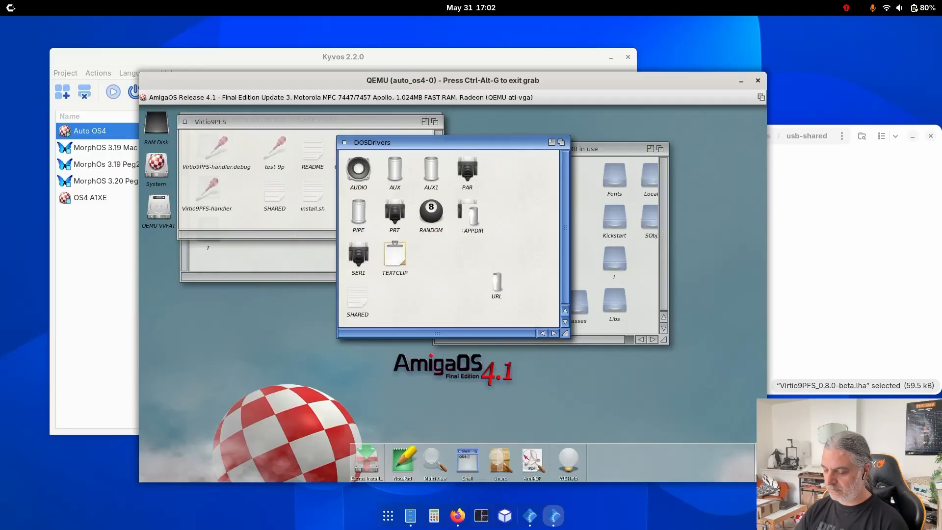
# Examine the contents of the SHARED mountlist in NotePad and close it
pyautogui.click(359, 298)
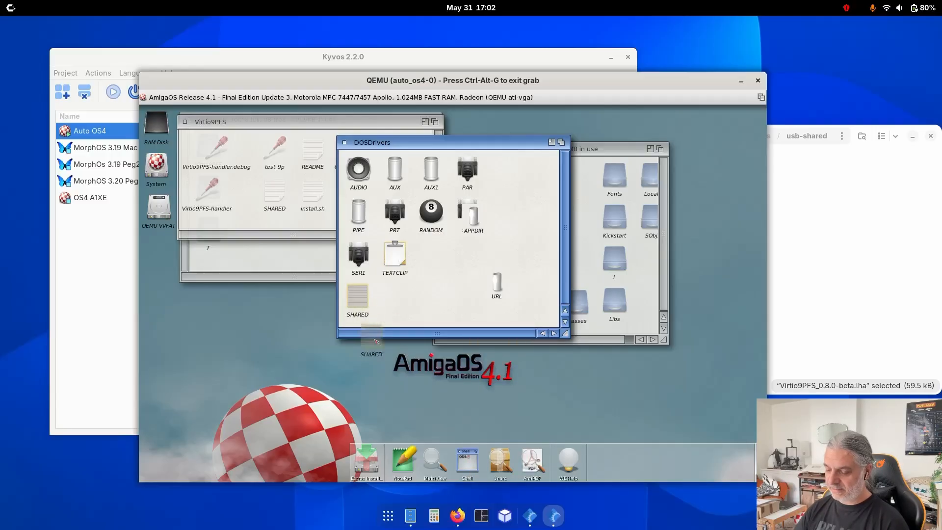
pyautogui.click(407, 455)
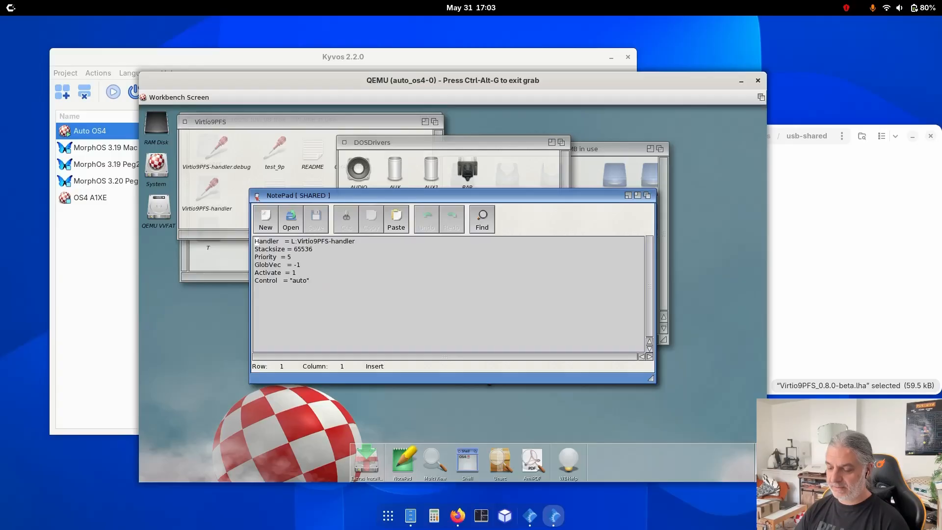
pyautogui.click(256, 196)
pyautogui.click(397, 310)
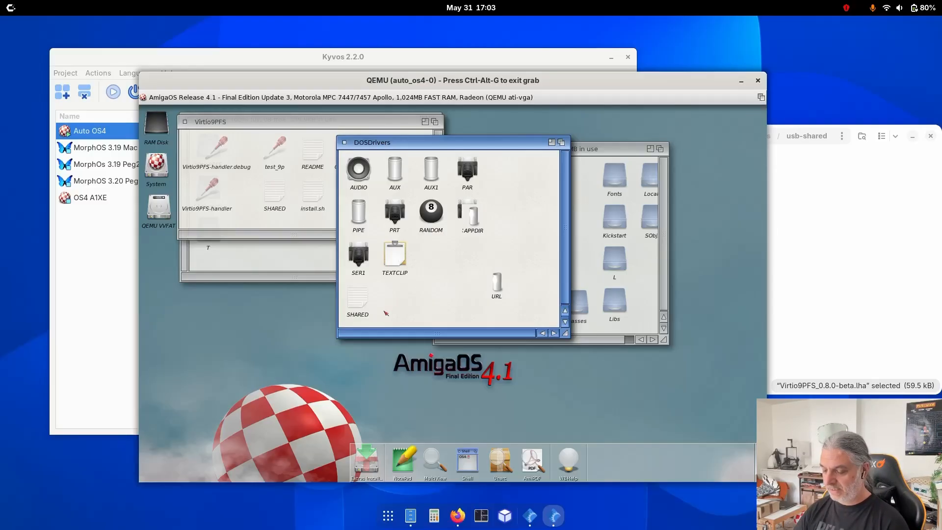
# Open the information for SHARED in DOSDrivers and give it the URL driver's icon
pyautogui.click(362, 305)
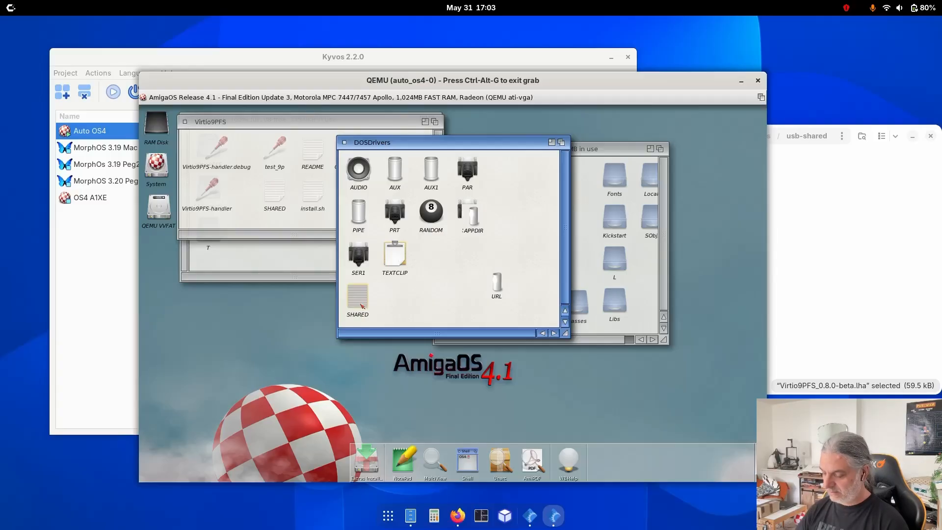
pyautogui.rightClick(360, 304)
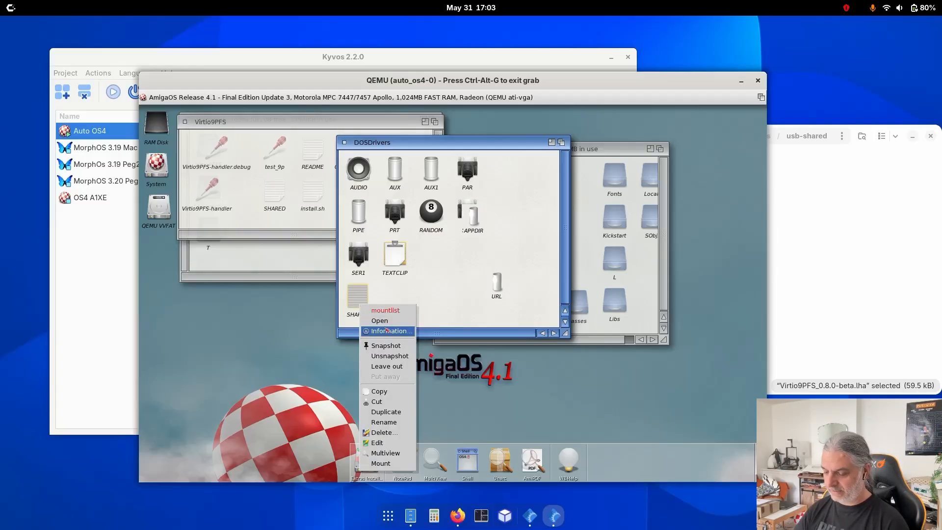
pyautogui.click(387, 330)
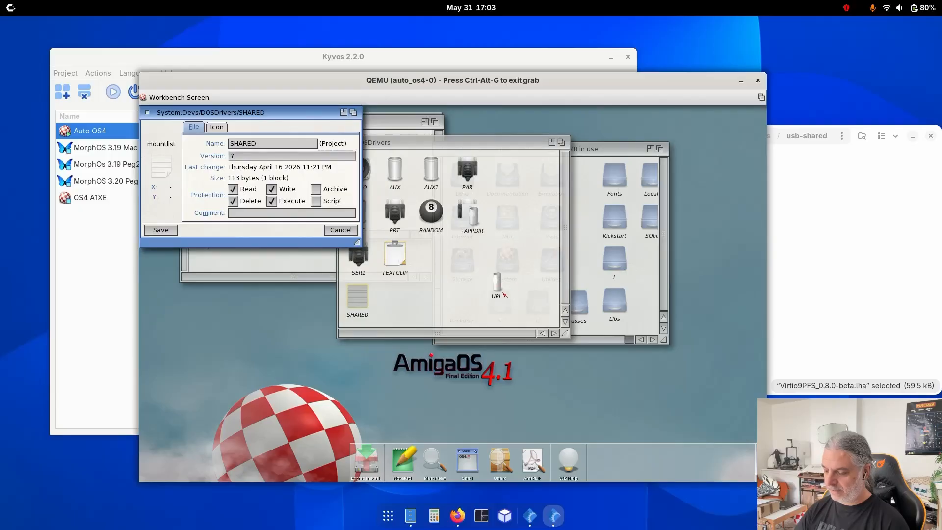
pyautogui.moveTo(503, 294); pyautogui.dragTo(166, 177)
# Set the SHARED icon's default tool to Mount, add the tool type ACTIVATE=0, and save the icon
pyautogui.click(216, 129)
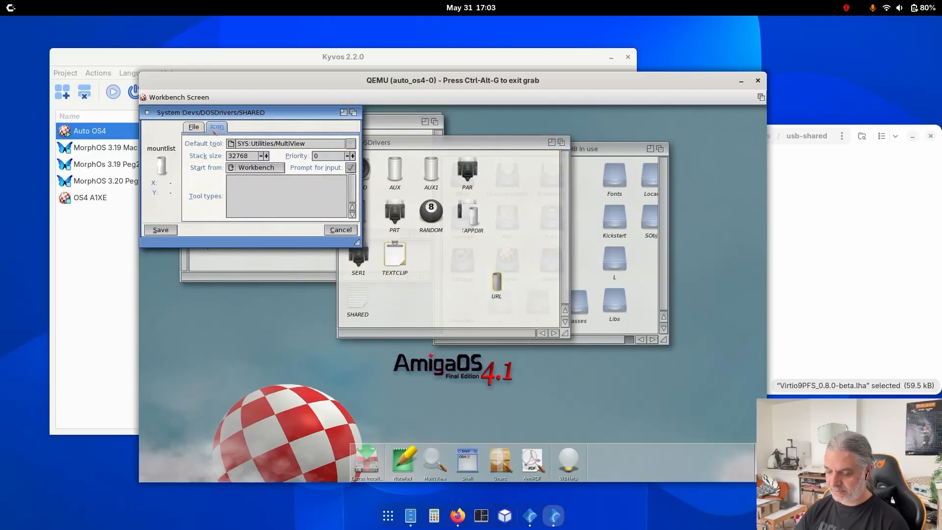
pyautogui.click(321, 145)
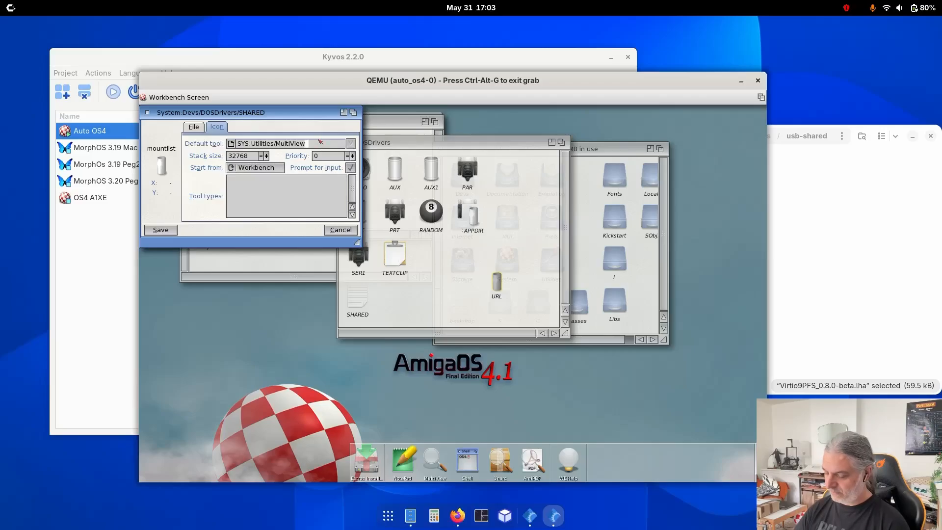
pyautogui.hotkey('ctrl', 'x')
pyautogui.write('Mount')
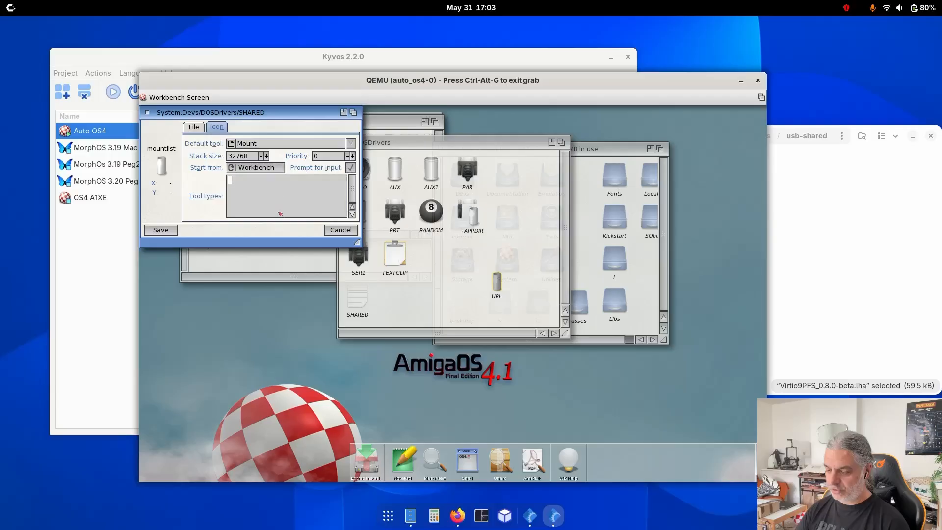
pyautogui.click(269, 196)
pyautogui.write('ACTI')
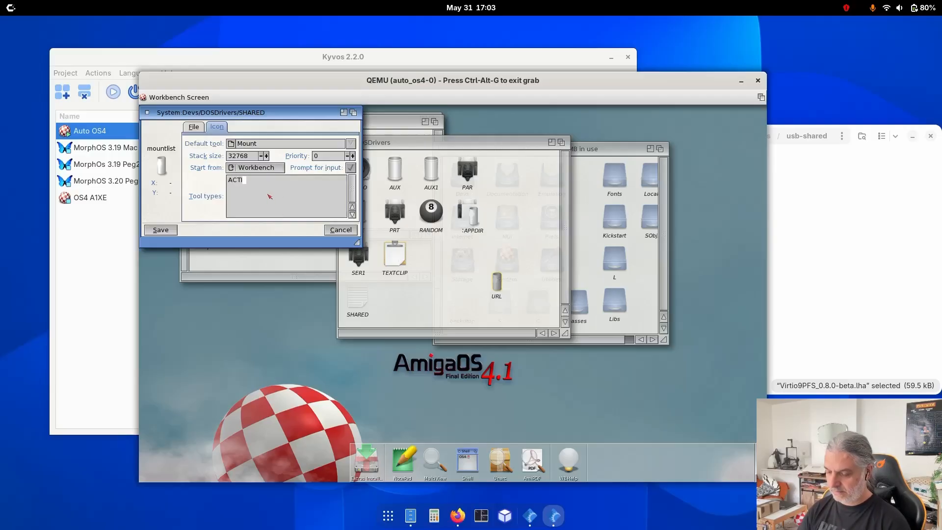
pyautogui.write('VATE')
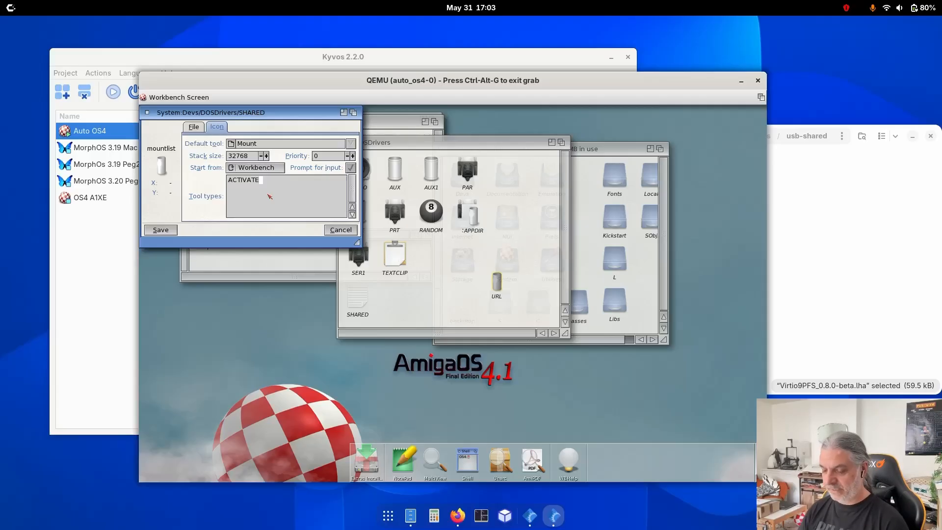
pyautogui.write('=0')
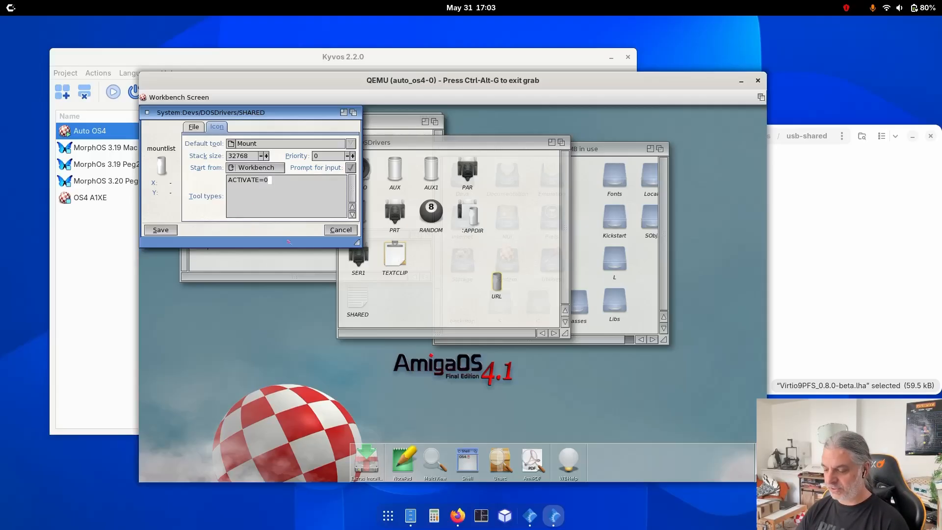
pyautogui.click(171, 231)
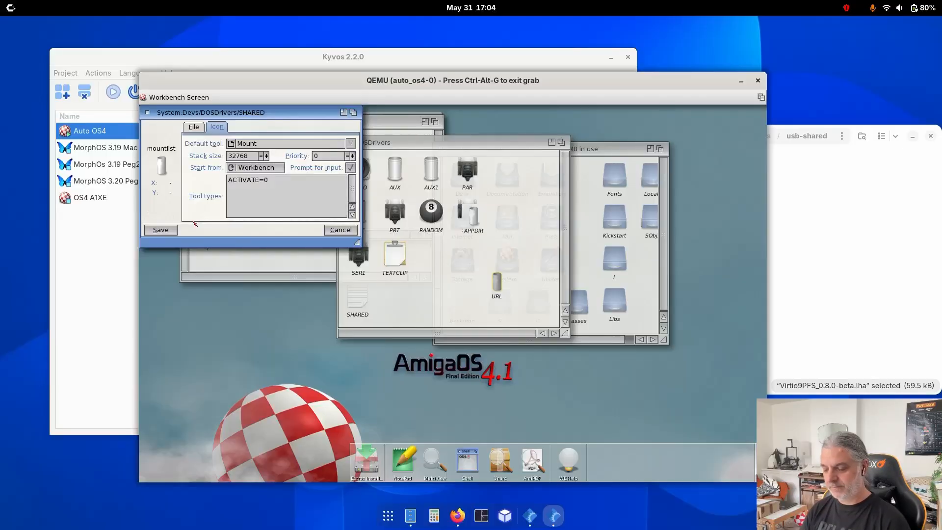
pyautogui.click(161, 230)
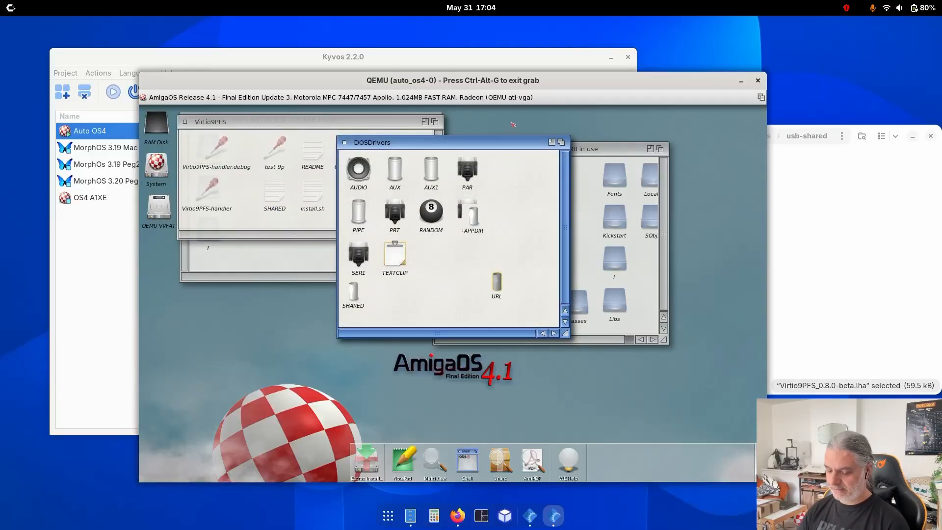
# Release the mouse grab, close the AmigaOS VM, and clear the USB shared path of Auto OS4 in Kyvos
pyautogui.hotkey('ctrl', 'alt', 'g')
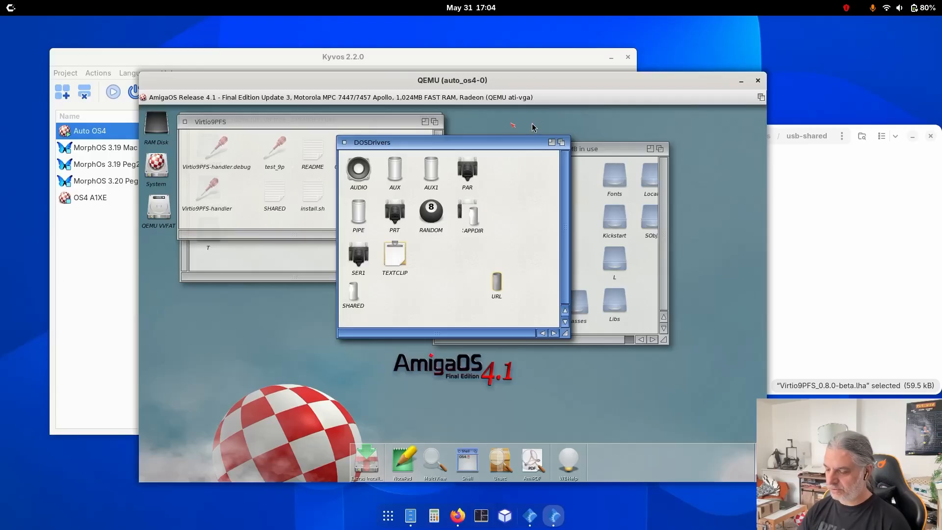
pyautogui.click(758, 81)
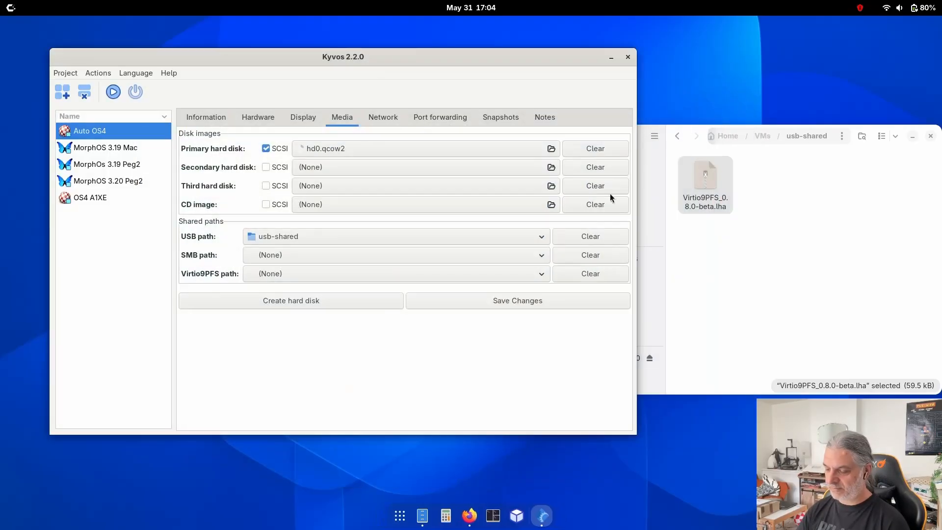
pyautogui.click(581, 238)
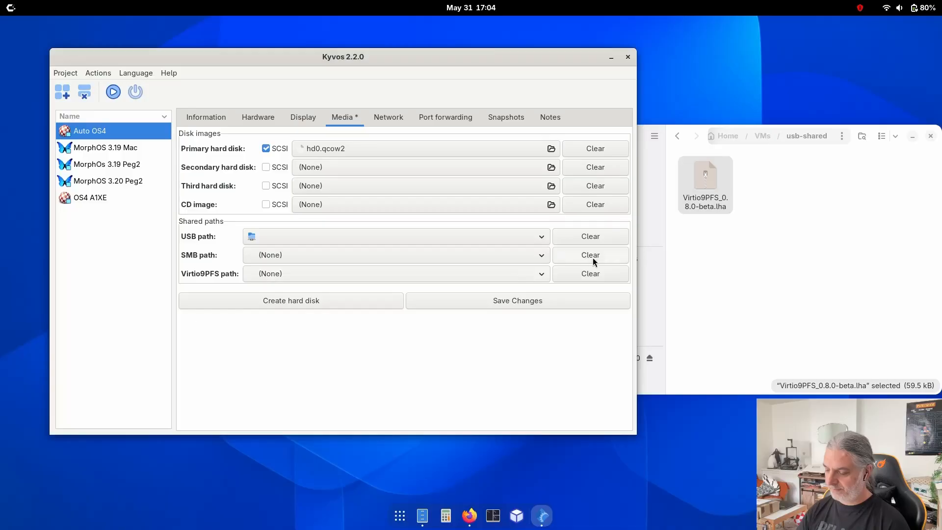
# Set the Virtio9PFS path of Auto OS4 to the shared folder inside VMs
pyautogui.click(535, 276)
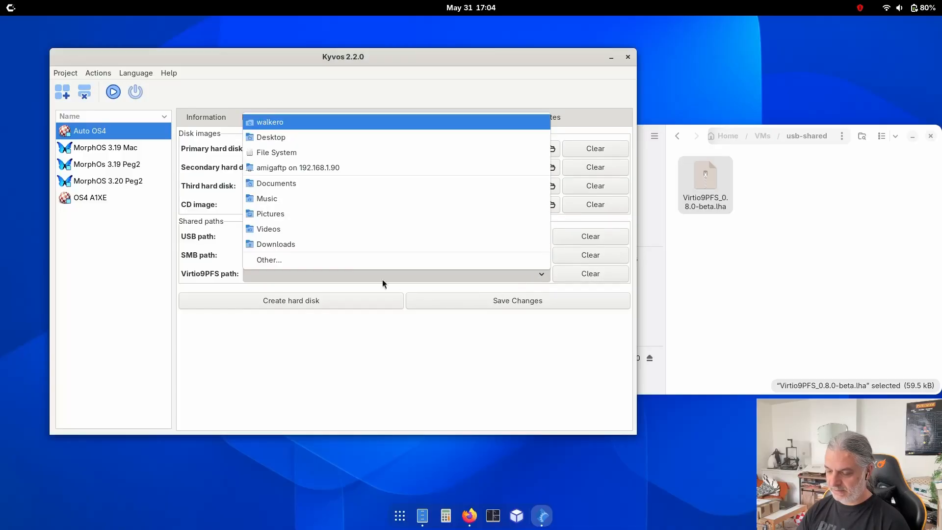
pyautogui.click(315, 260)
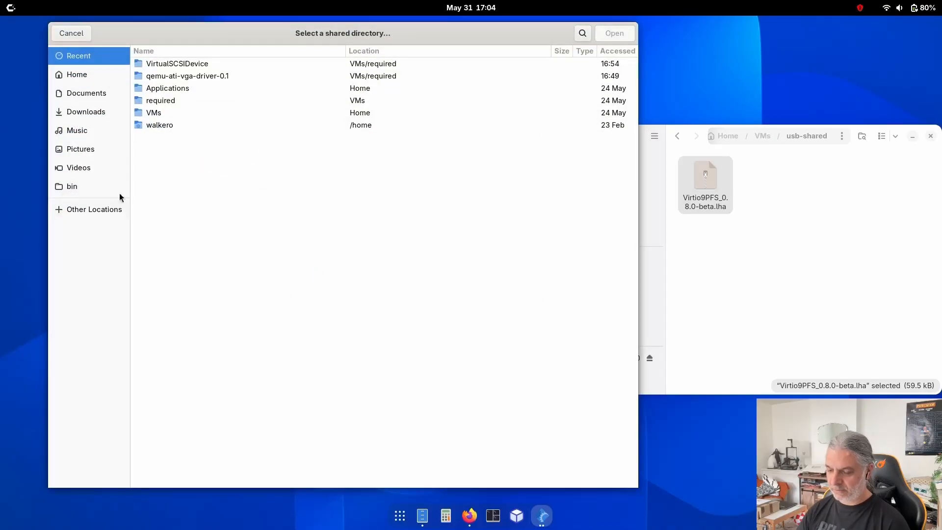
pyautogui.doubleClick(150, 113)
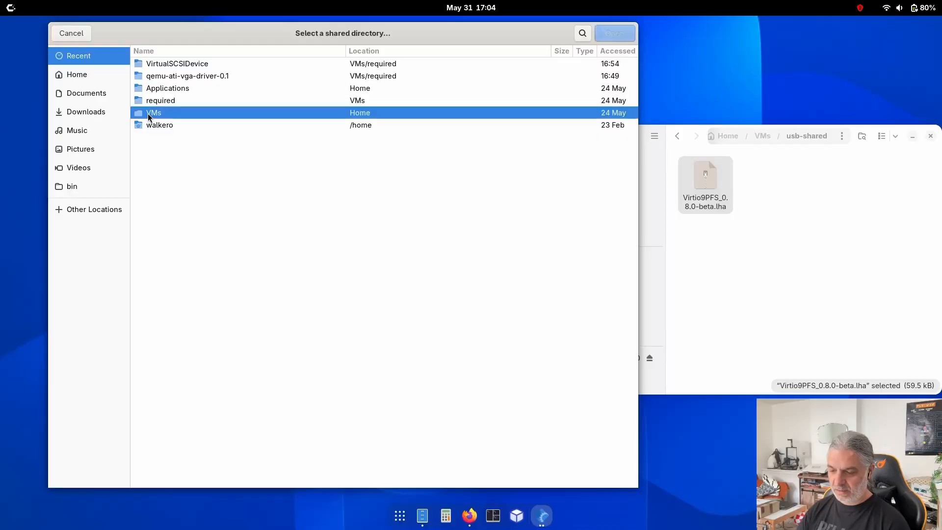
pyautogui.doubleClick(159, 162)
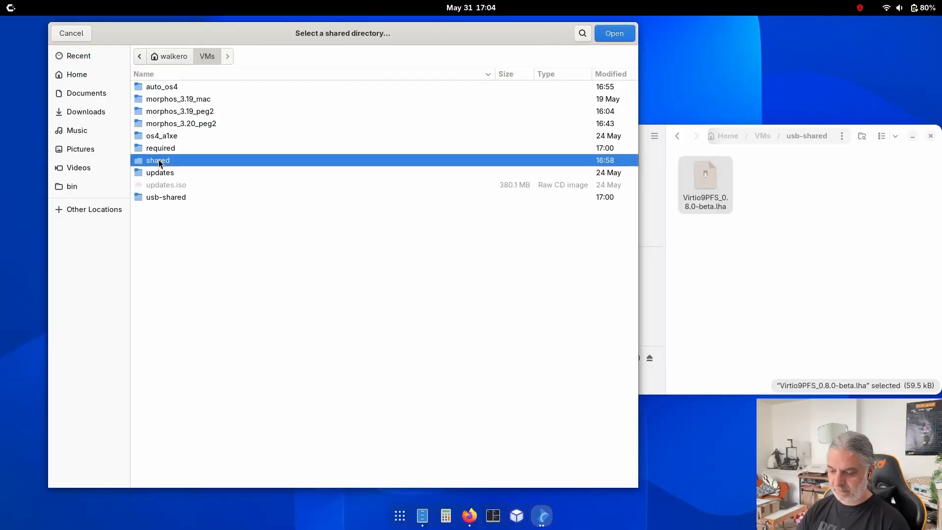
pyautogui.click(602, 39)
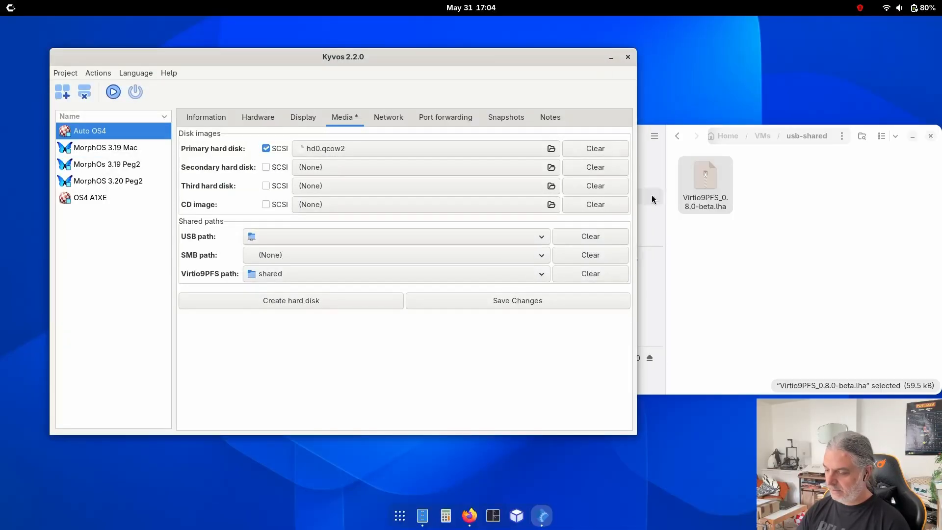
# Copy all eight archives from the updates folder in VMs into the shared folder
pyautogui.click(782, 263)
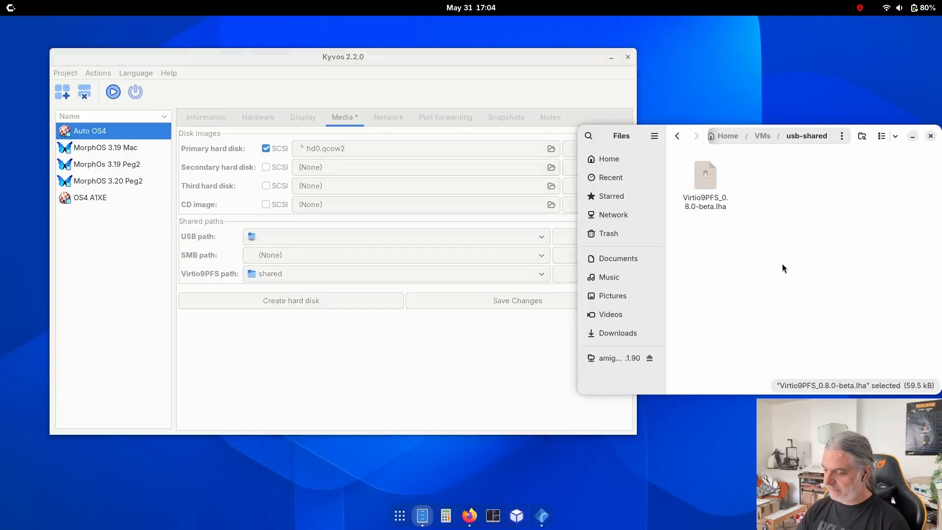
pyautogui.click(705, 191)
pyautogui.click(758, 136)
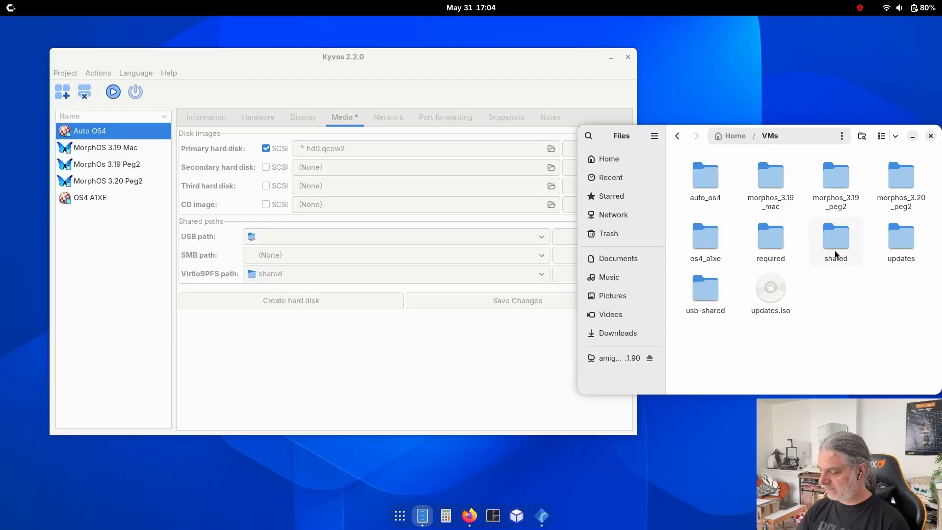
pyautogui.doubleClick(901, 241)
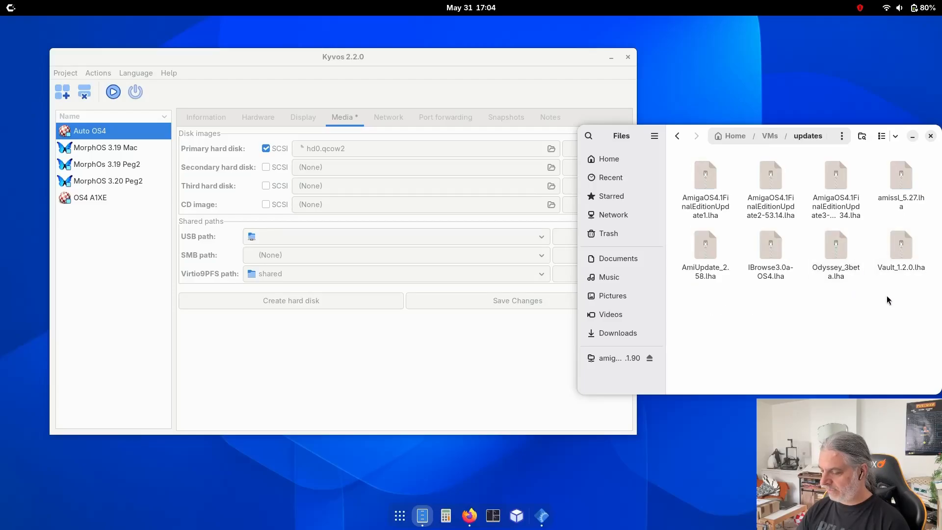
pyautogui.moveTo(917, 295); pyautogui.dragTo(702, 198)
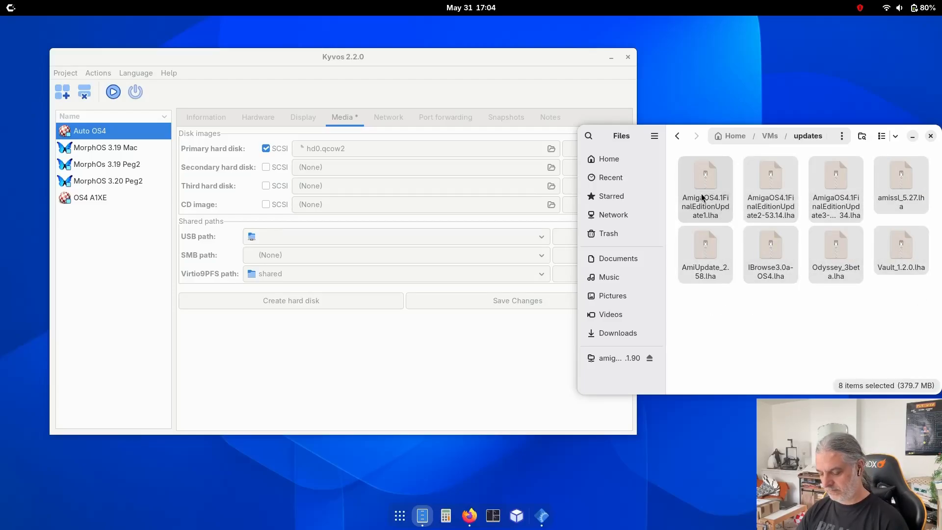
pyautogui.click(770, 136)
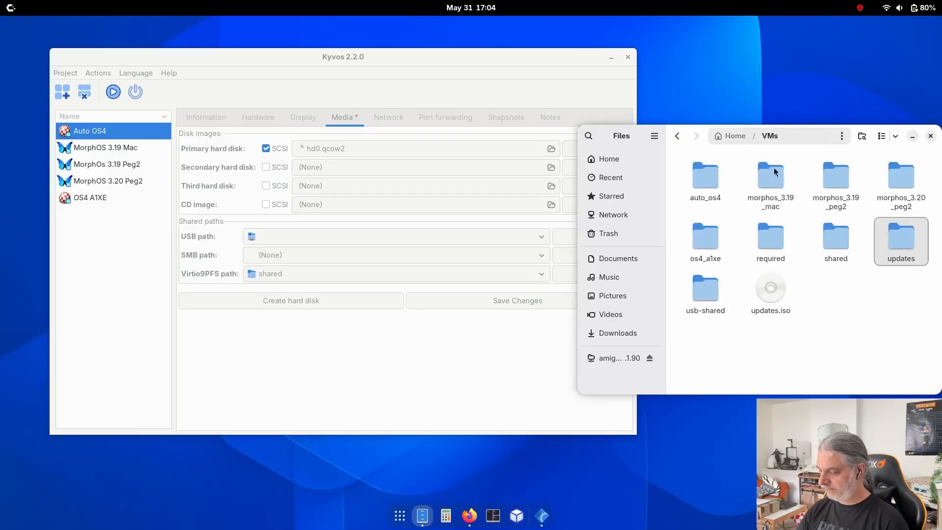
pyautogui.doubleClick(827, 244)
pyautogui.hotkey('ctrl', 'v')
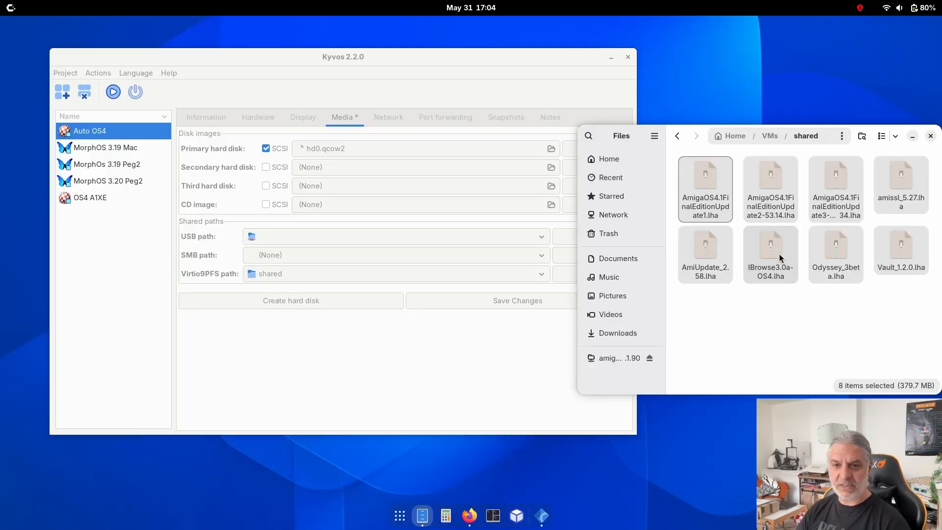
pyautogui.click(764, 320)
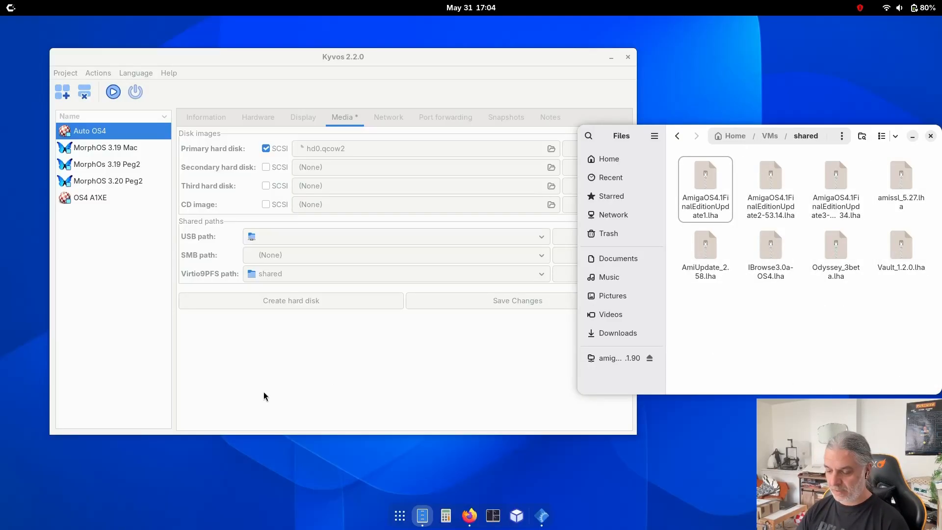
# Save the Auto OS4 media settings in Kyvos and start the VM
pyautogui.click(287, 354)
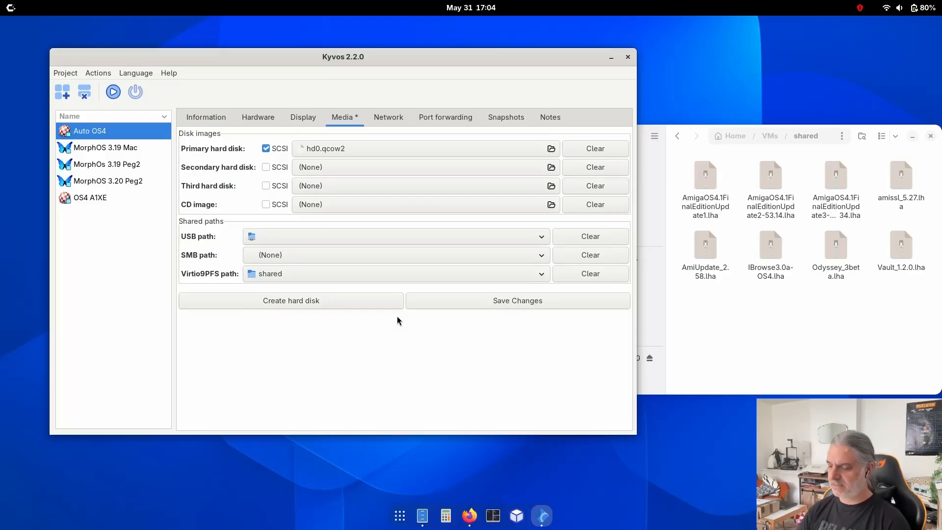
pyautogui.click(466, 303)
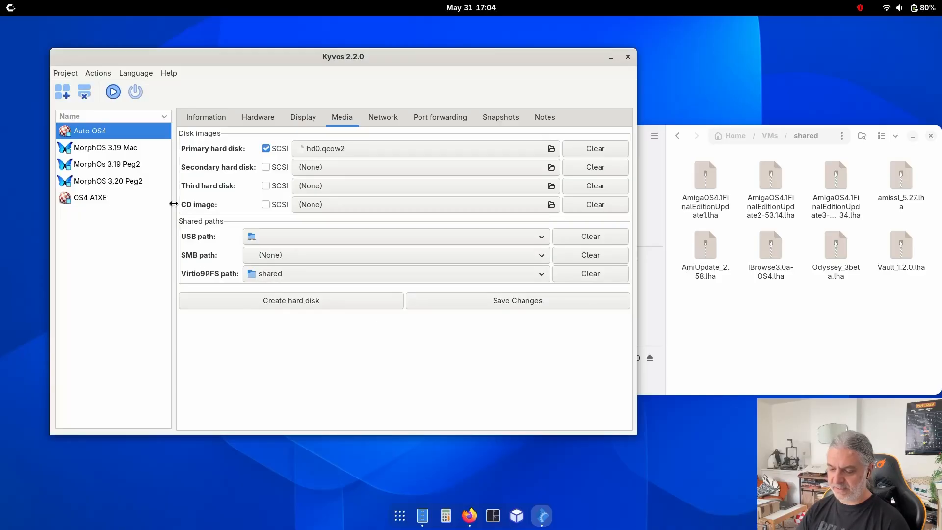
pyautogui.click(112, 92)
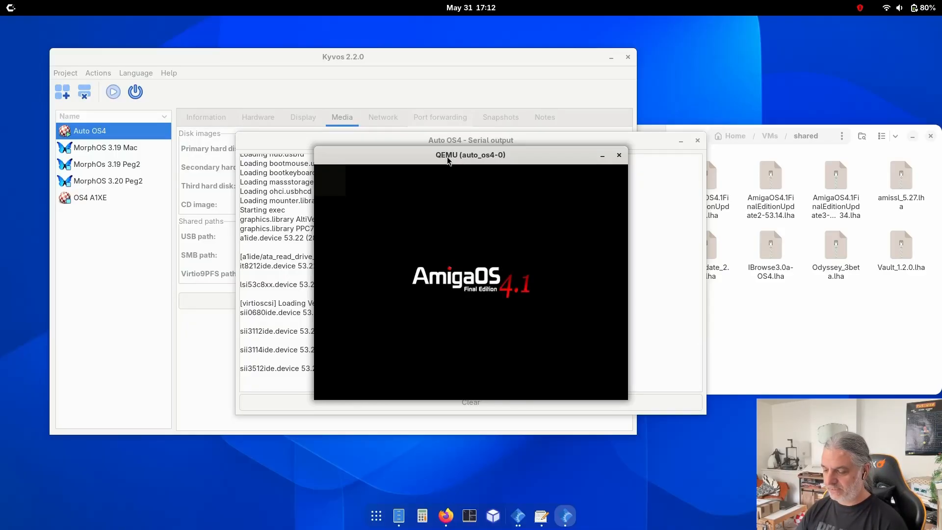
pyautogui.moveTo(463, 155); pyautogui.dragTo(264, 69)
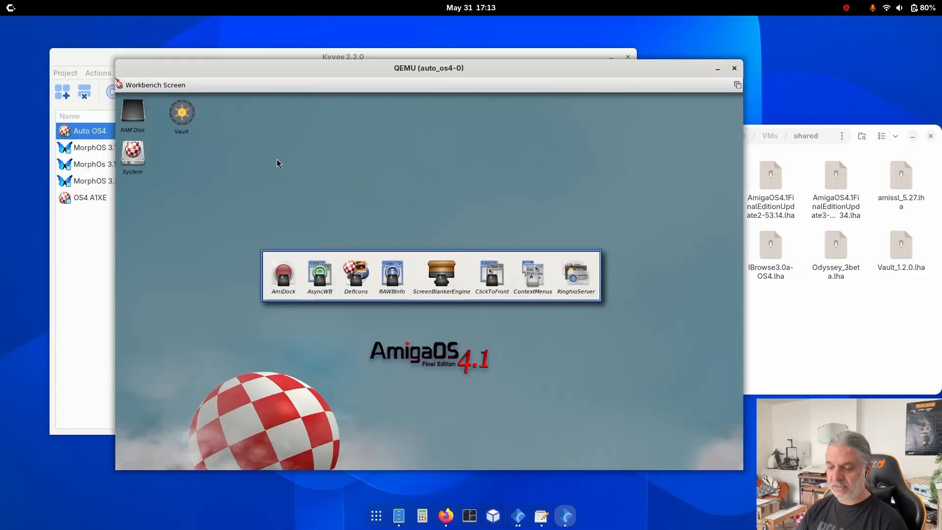
# Allow the VM to inhibit shortcuts and enter shared: in a new AmigaShell to mount the SHARED volume
pyautogui.click(276, 163)
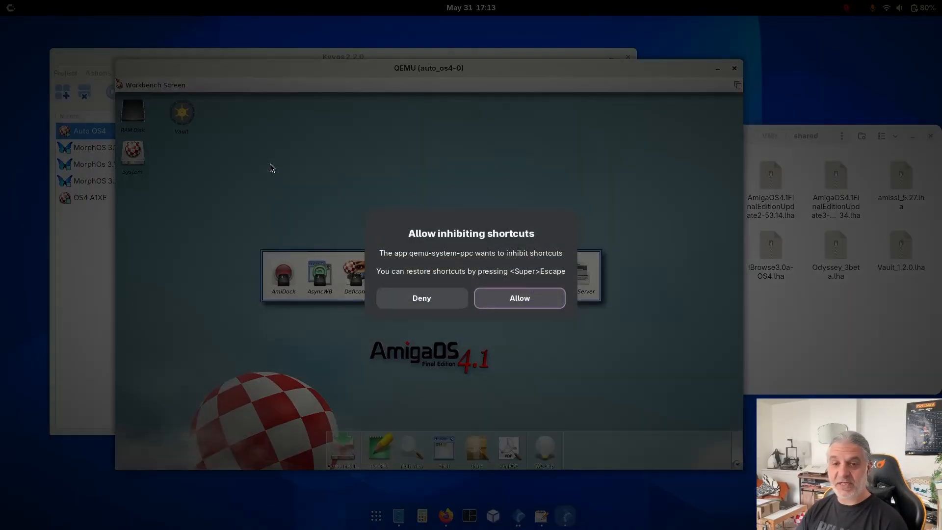
pyautogui.click(553, 301)
pyautogui.click(273, 206)
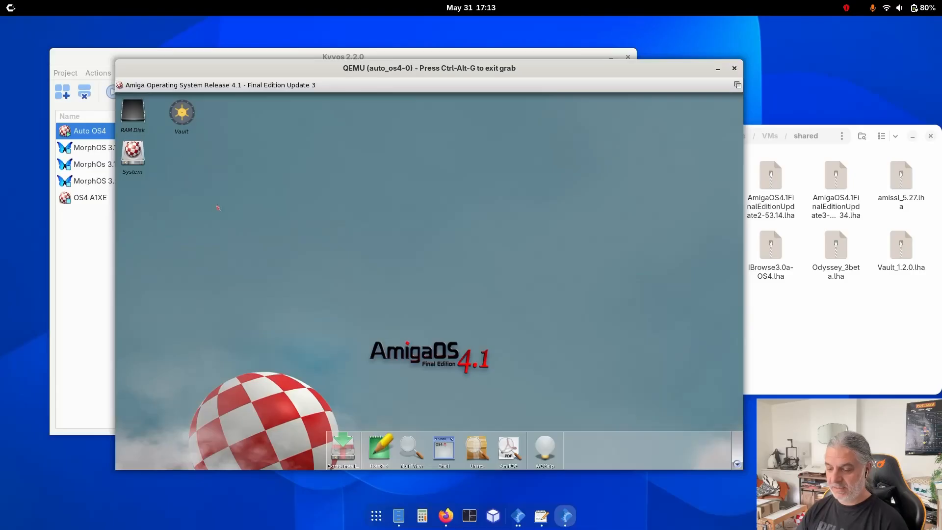
pyautogui.click(444, 449)
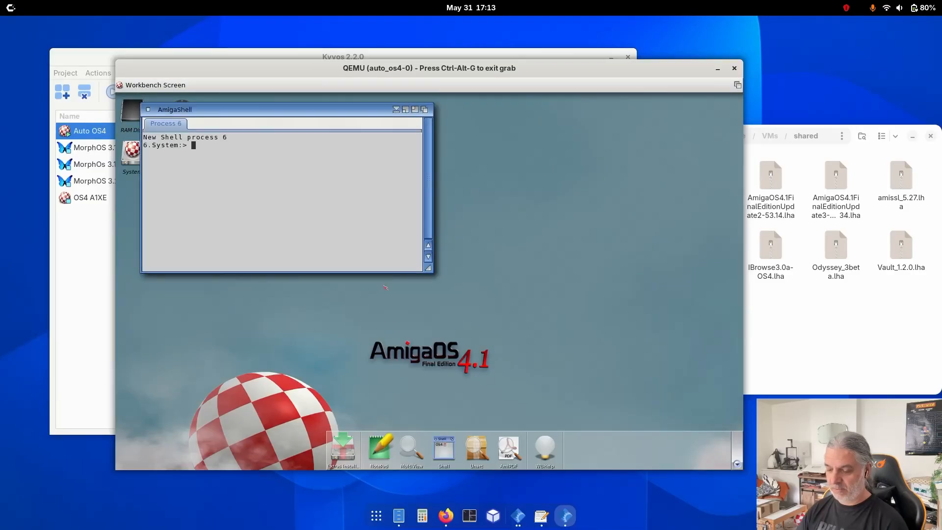
pyautogui.write('shared:')
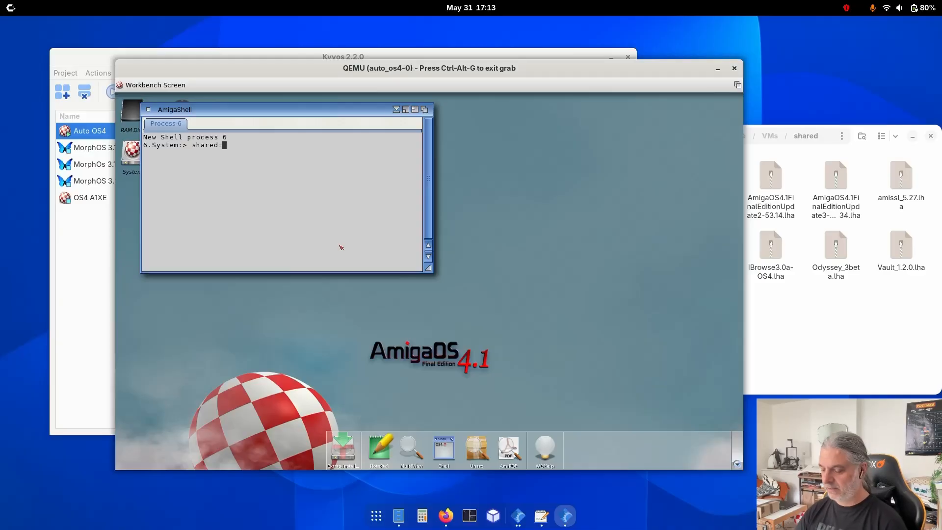
pyautogui.press('Return')
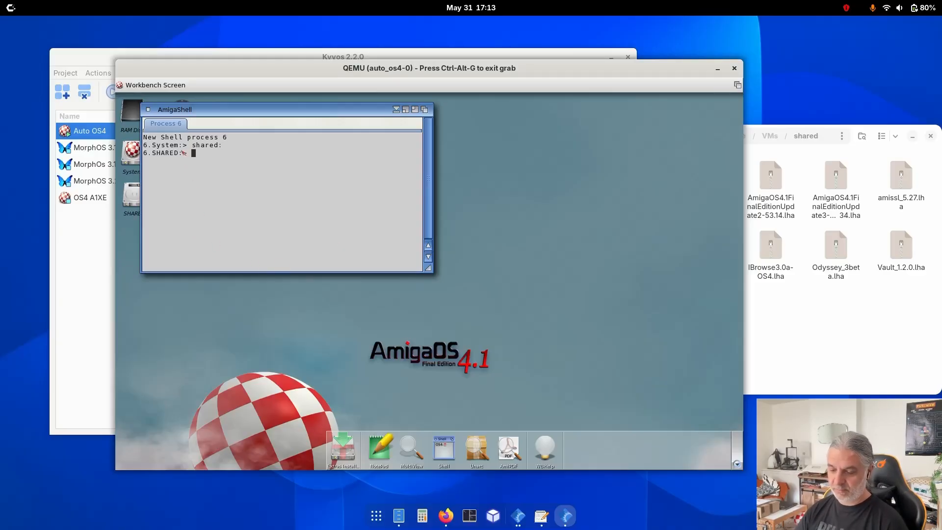
pyautogui.moveTo(212, 112); pyautogui.dragTo(372, 137)
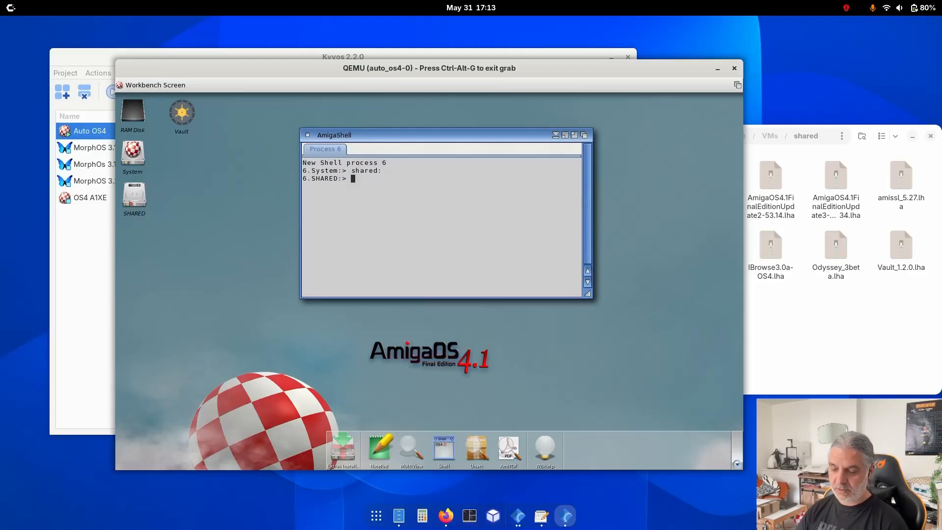
# Open the SHARED volume on Workbench, show all its files, and enlarge the window to fit the archives
pyautogui.click(129, 202)
pyautogui.click(157, 224)
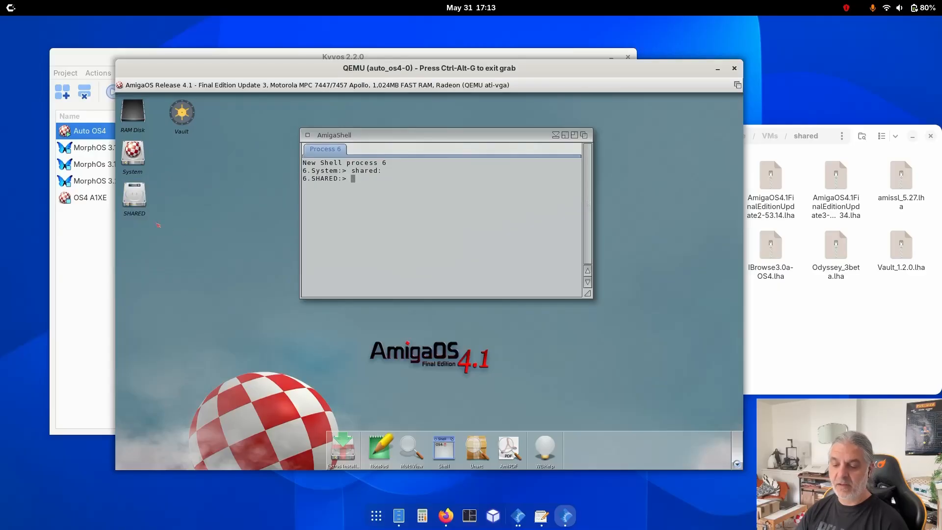
pyautogui.doubleClick(132, 194)
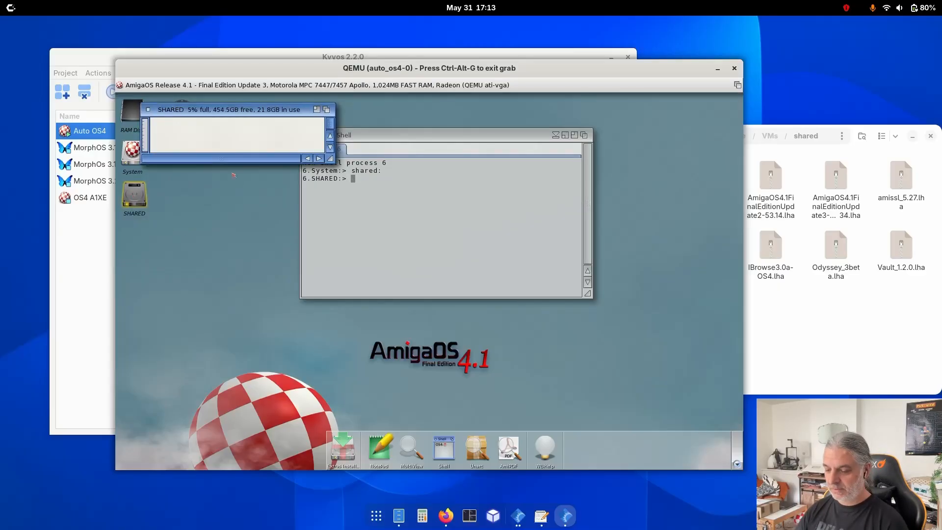
pyautogui.moveTo(331, 159); pyautogui.dragTo(353, 278)
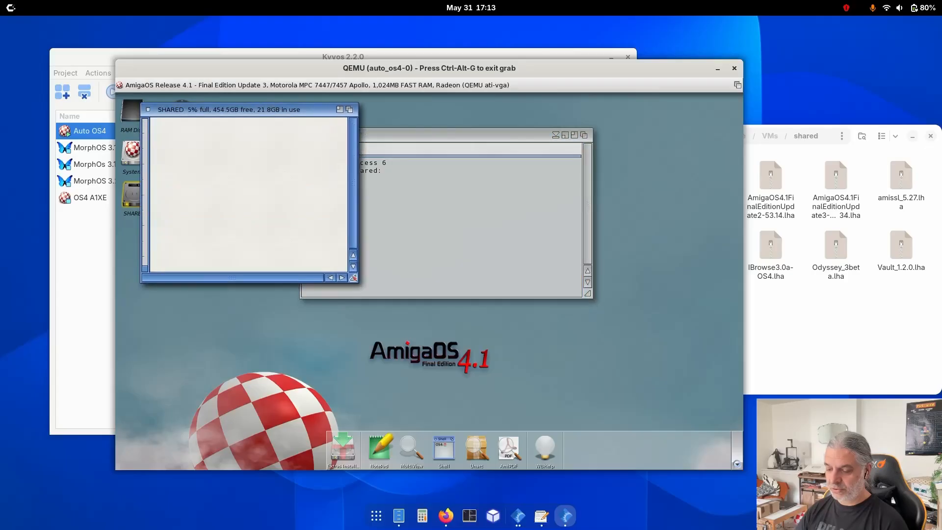
pyautogui.rightClick(178, 94)
pyautogui.moveTo(225, 174)
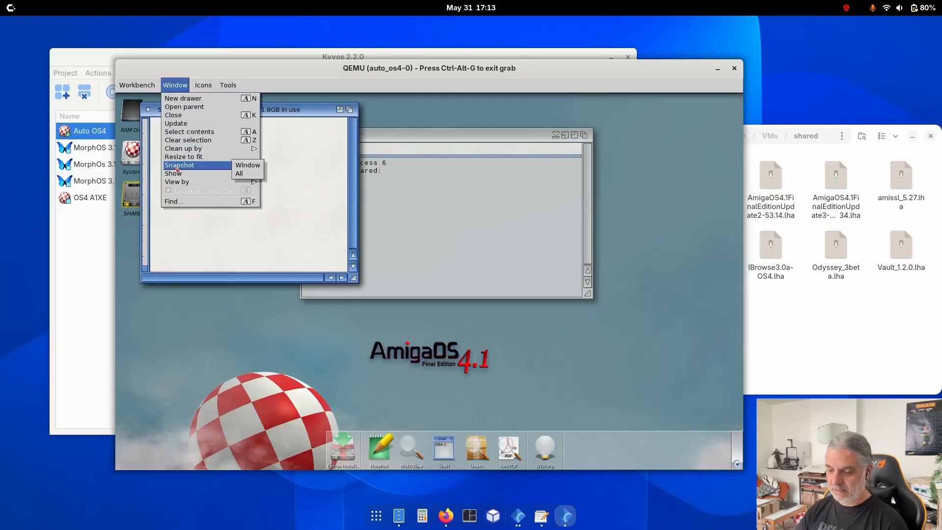
pyautogui.click(252, 181)
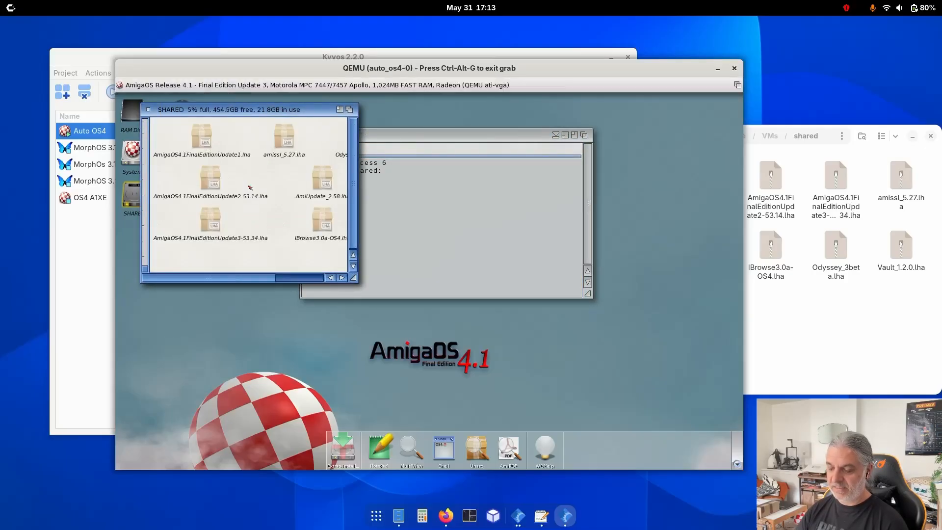
pyautogui.moveTo(354, 278); pyautogui.dragTo(440, 273)
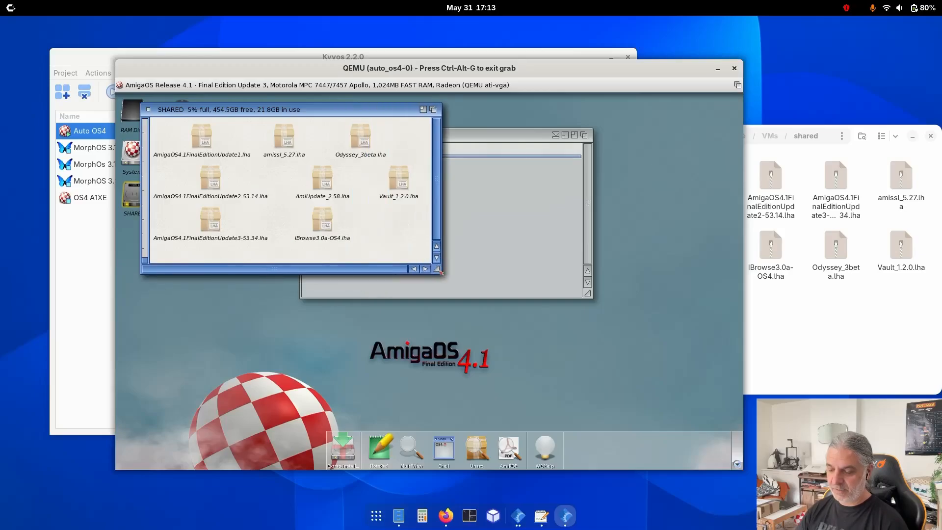
# Delete AmiUpdate_2.58.lha, Vault_1.2.0.lha and IBrowse3.0a-OS4.lha from the SHARED volume
pyautogui.click(366, 247)
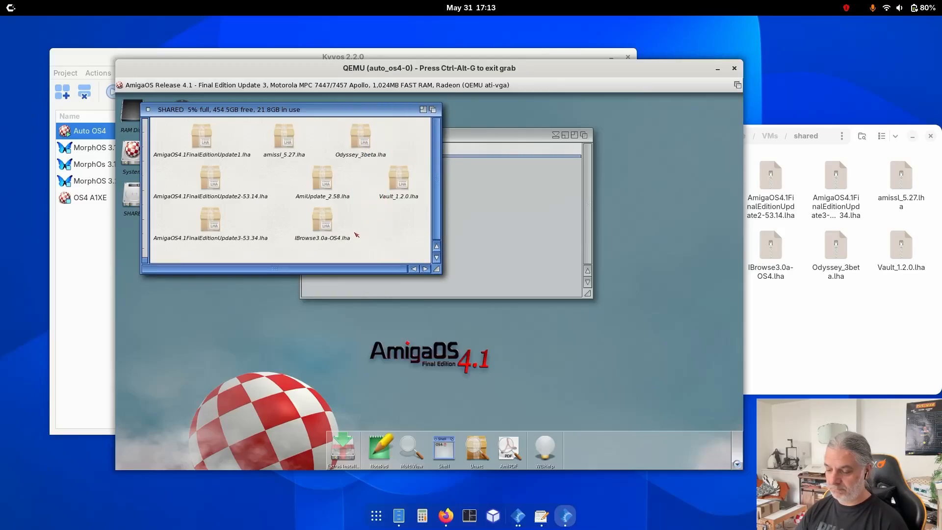
pyautogui.moveTo(410, 247); pyautogui.dragTo(328, 173)
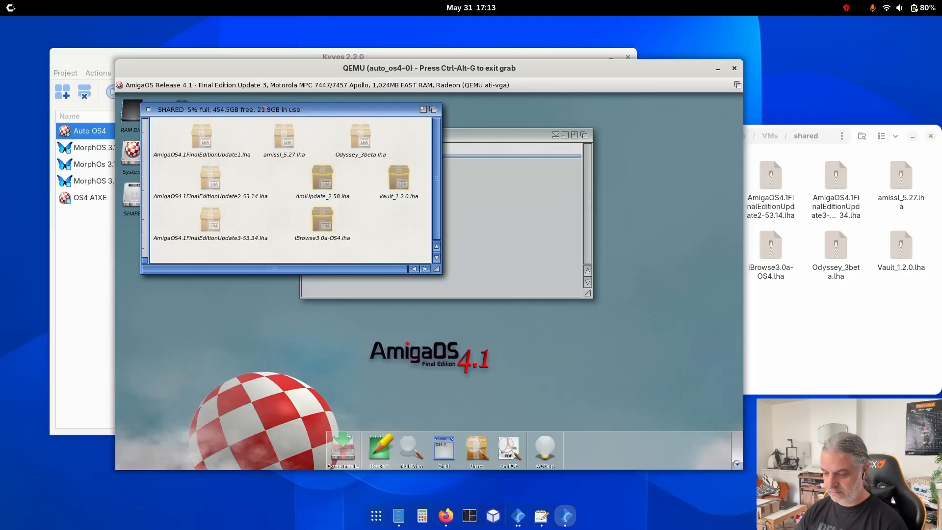
pyautogui.rightClick(180, 89)
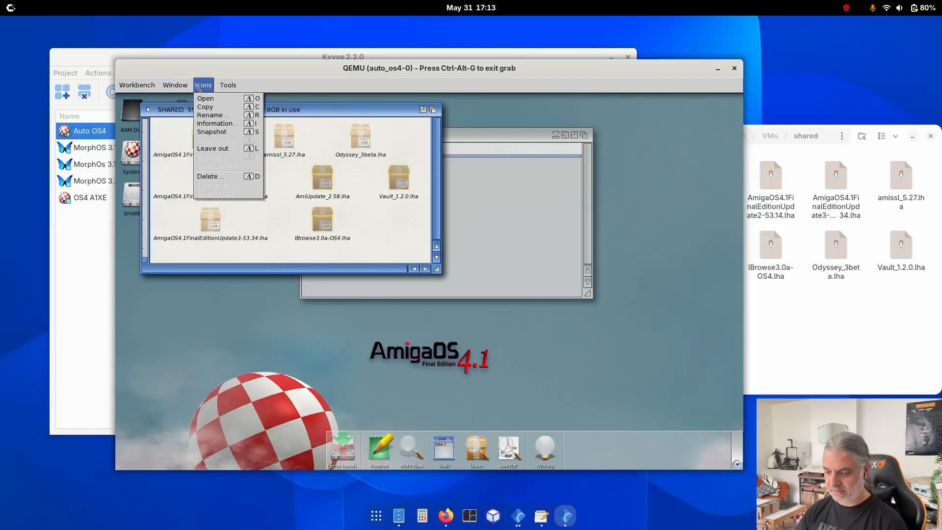
pyautogui.click(210, 176)
pyautogui.click(364, 306)
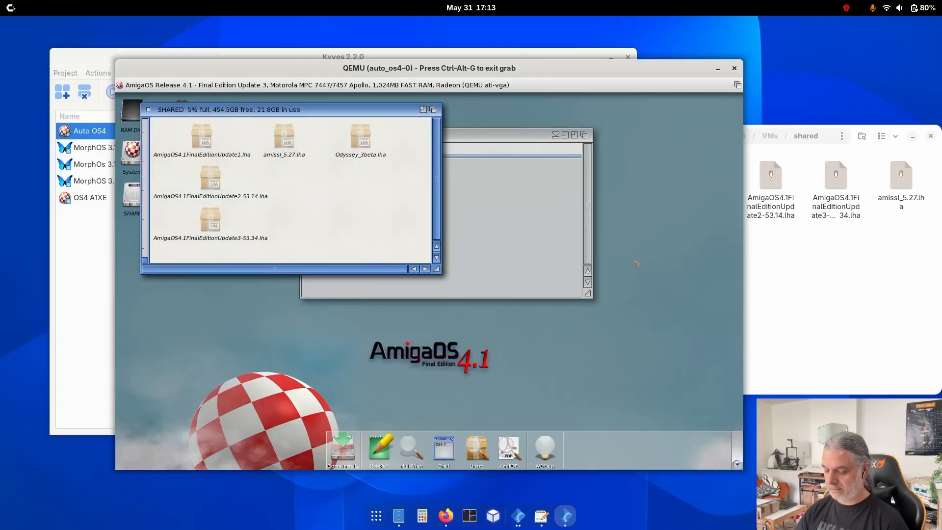
# Release the mouse grab and check the contents of the shared folder in the host's Files
pyautogui.click(636, 264)
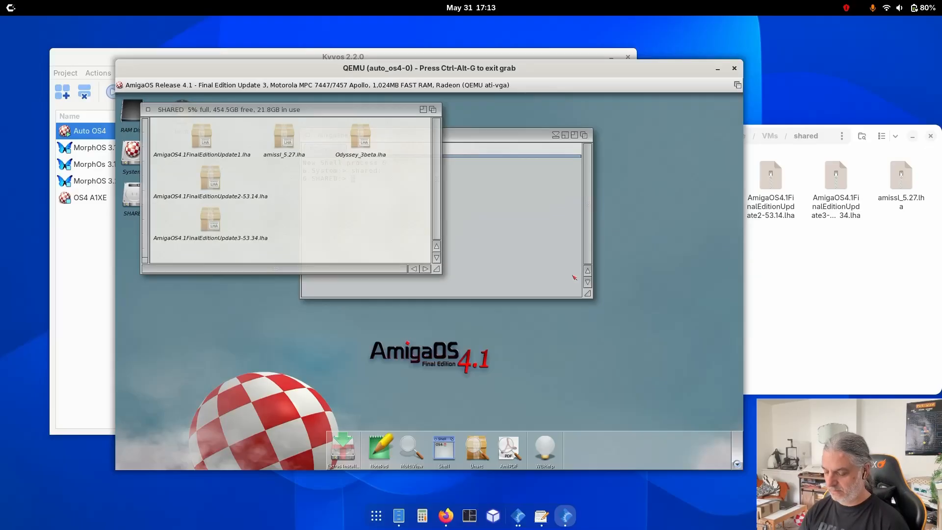
pyautogui.hotkey('ctrl', 'alt', 'g')
pyautogui.click(854, 293)
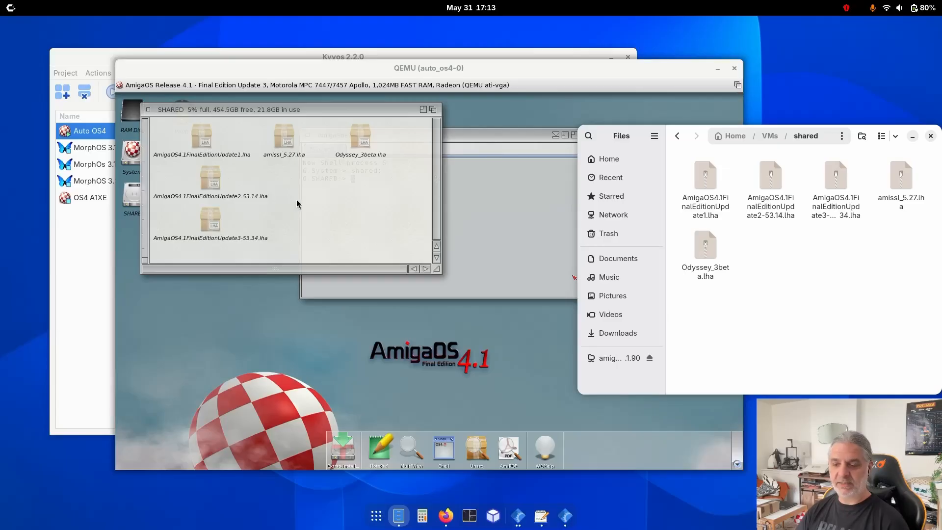
# Return to the AmigaOS VM and copy ASL from the System volume's Prefs drawer to SHARED
pyautogui.click(247, 112)
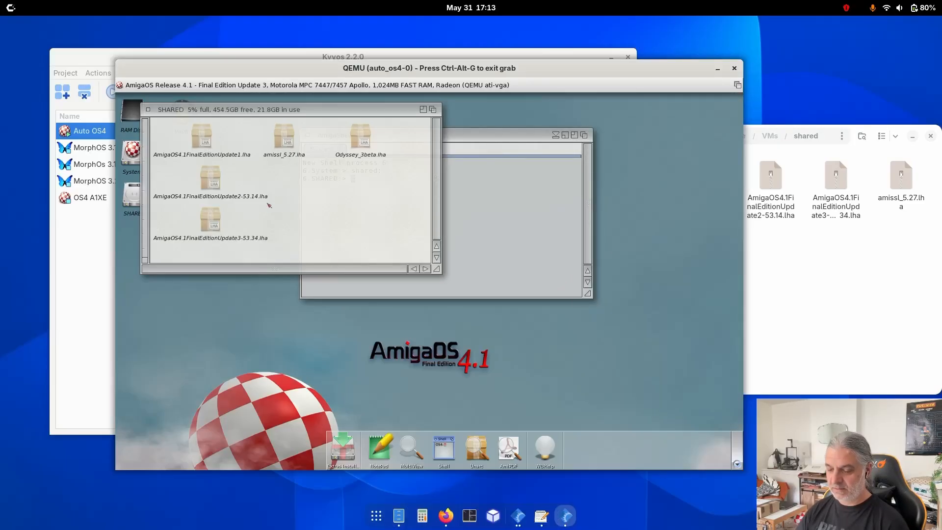
pyautogui.doubleClick(133, 153)
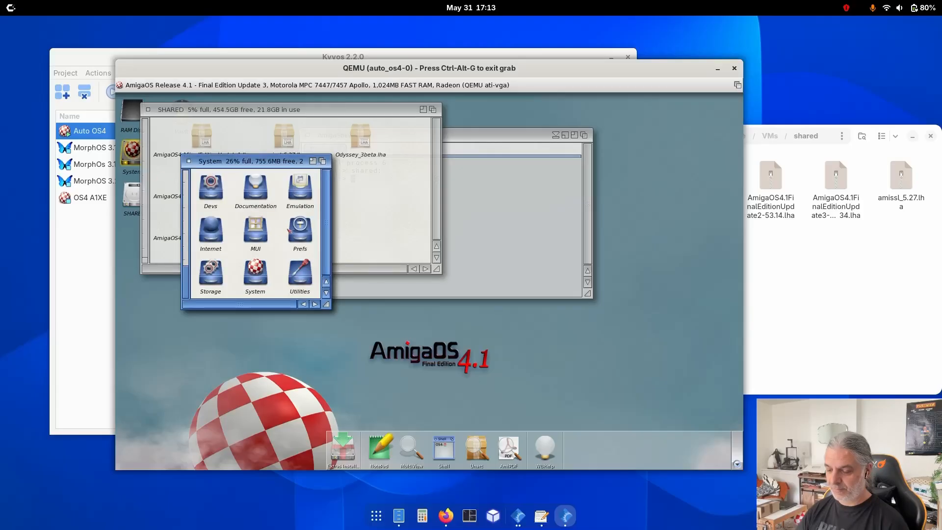
pyautogui.doubleClick(297, 230)
pyautogui.moveTo(361, 202); pyautogui.dragTo(415, 138)
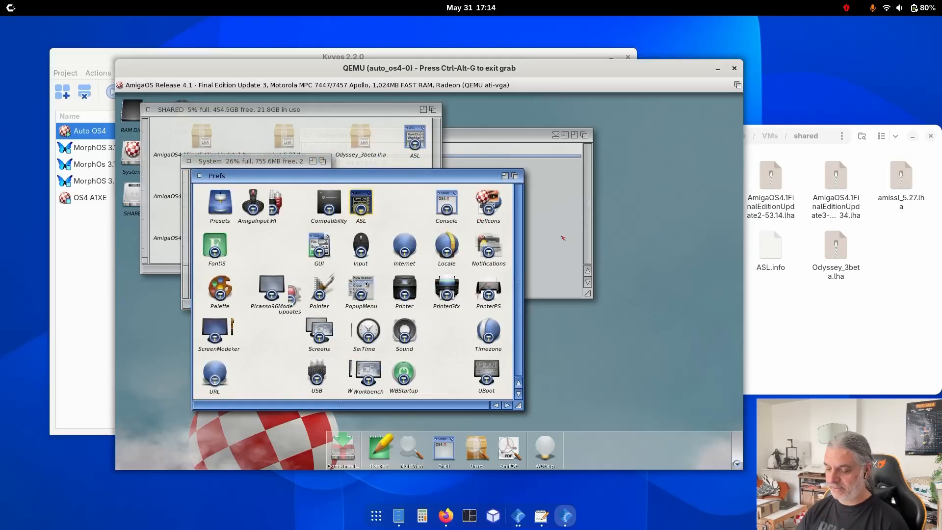
# Check the host's shared folder in Files for the copied ASL files and return to the VM
pyautogui.hotkey('ctrl', 'alt', 'g')
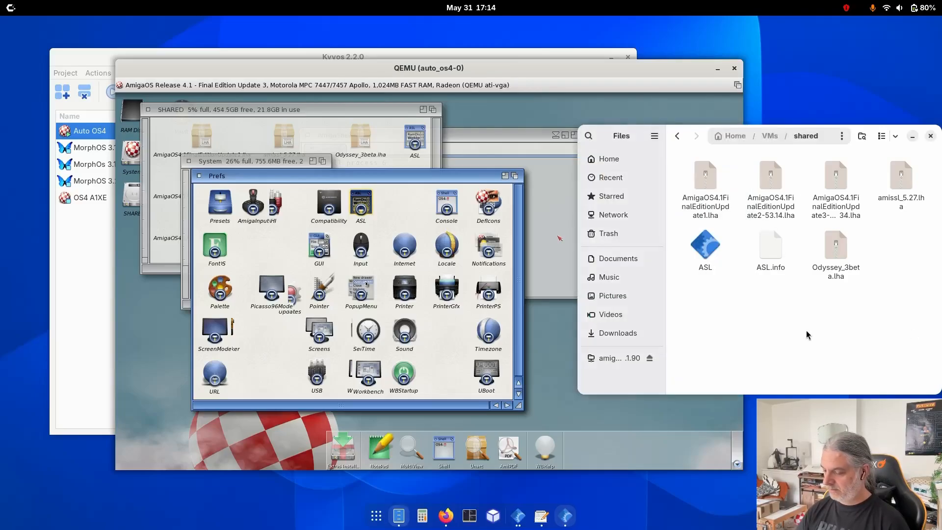
pyautogui.click(805, 332)
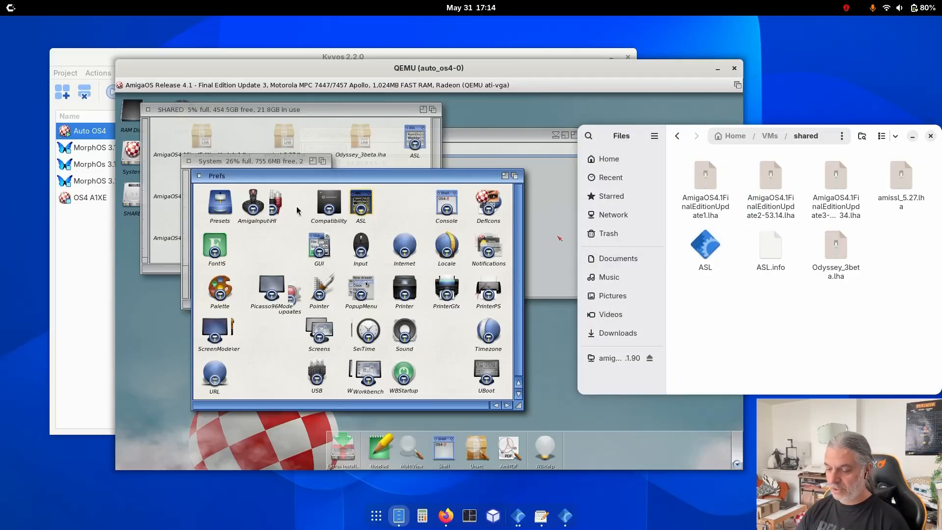
pyautogui.click(199, 181)
pyautogui.click(199, 181)
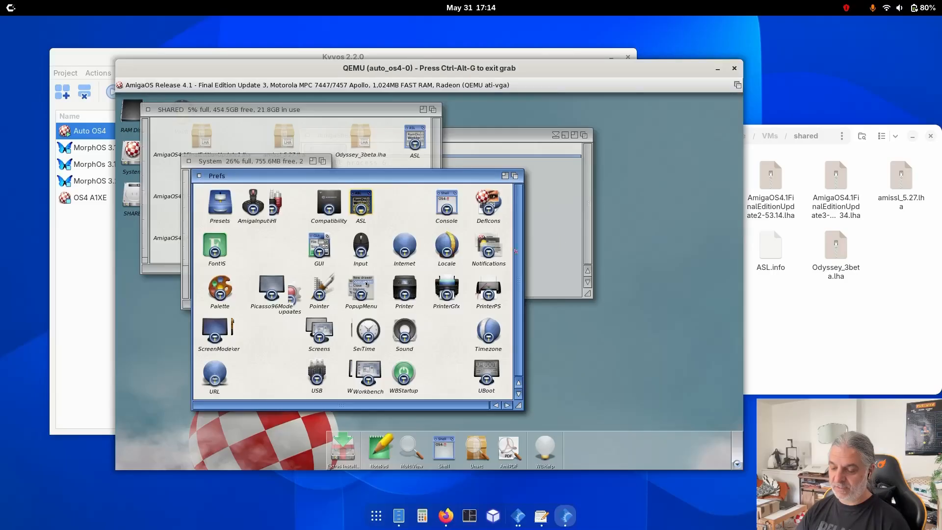
# Close the Prefs and System drawers in the AmigaOS VM, release the mouse grab and close the QEMU window
pyautogui.moveTo(202, 174); pyautogui.dragTo(202, 175)
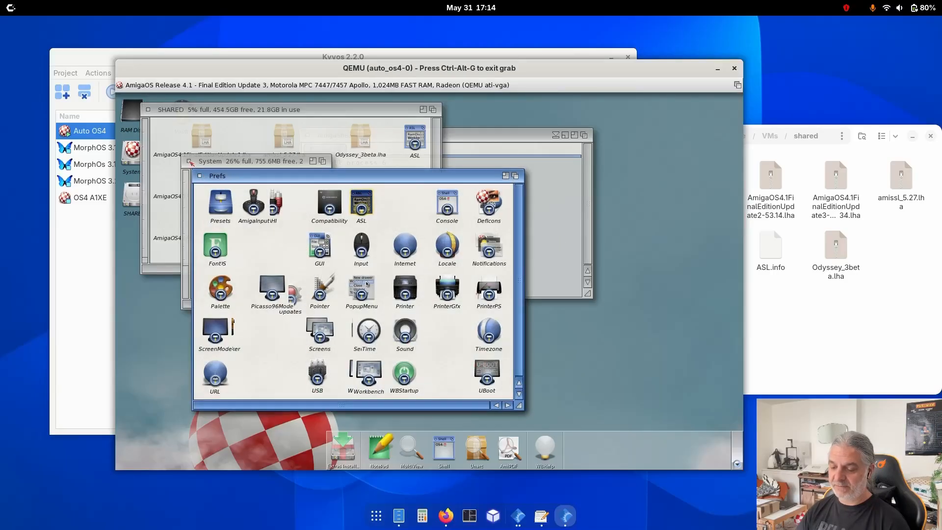
pyautogui.click(188, 162)
pyautogui.click(199, 176)
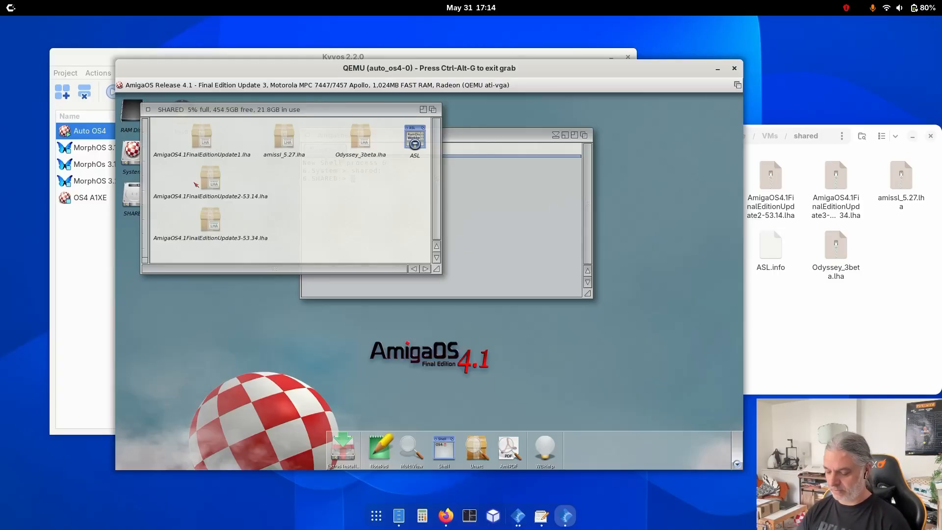
pyautogui.hotkey('ctrl', 'alt', 'g')
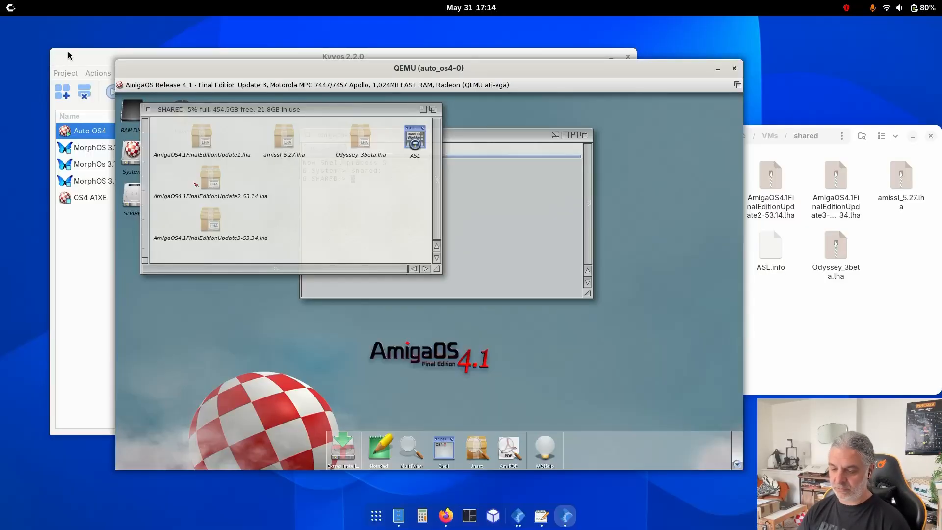
pyautogui.click(736, 69)
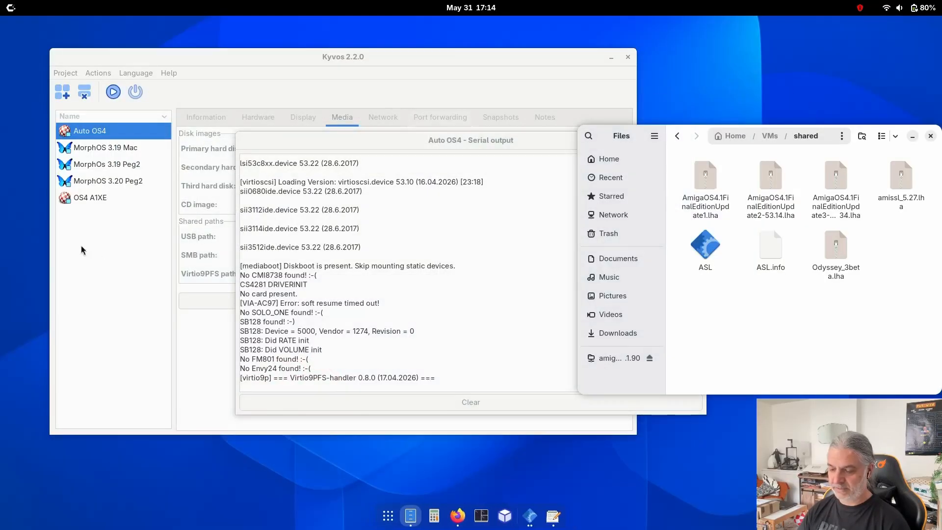
# Clear and close the Auto OS4 serial output and select the MorphOS 3.19 Mac machine in Kyvos
pyautogui.click(492, 404)
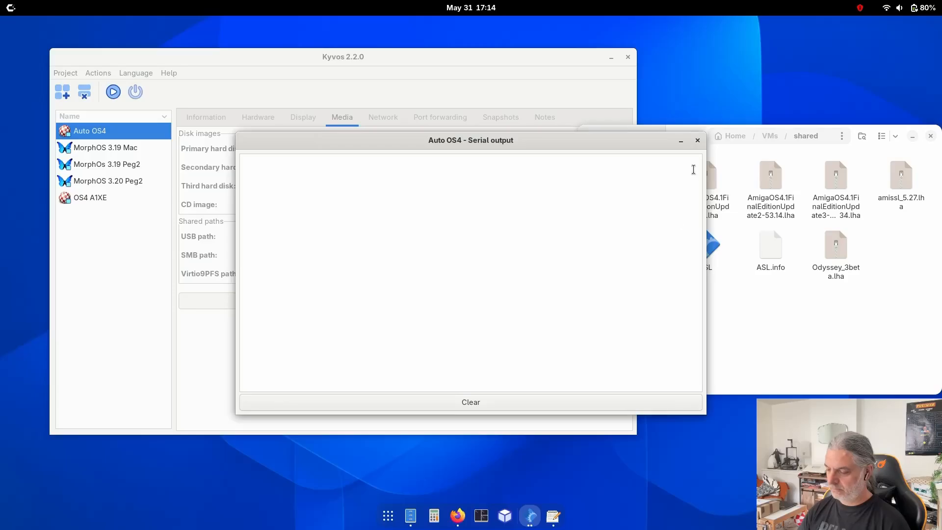
pyautogui.click(698, 139)
pyautogui.click(253, 163)
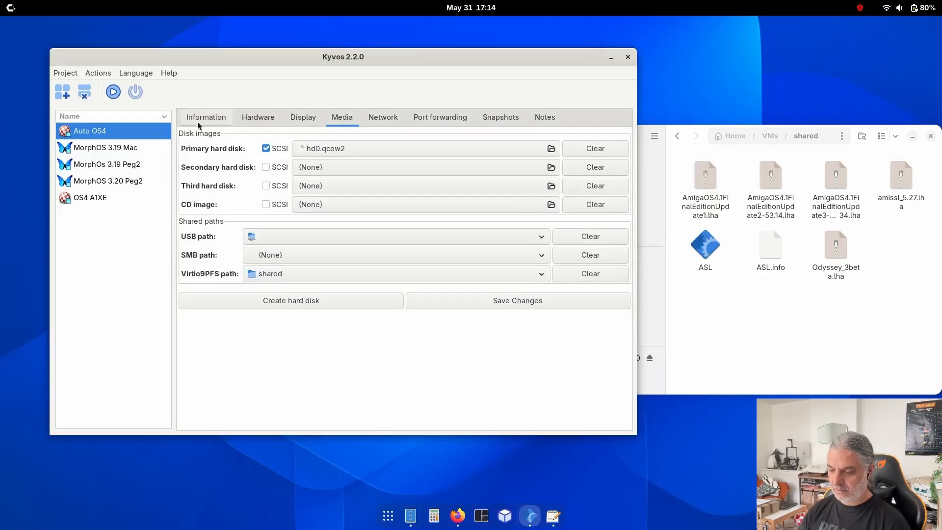
pyautogui.click(117, 149)
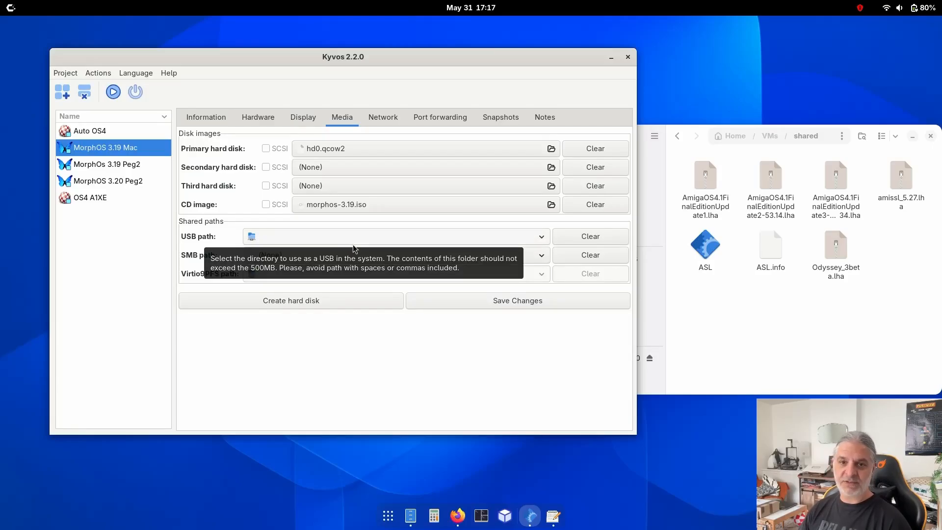
# Switch to Firefox and open the Kyvos v2 product page from the Ko-fi shop
pyautogui.click(465, 518)
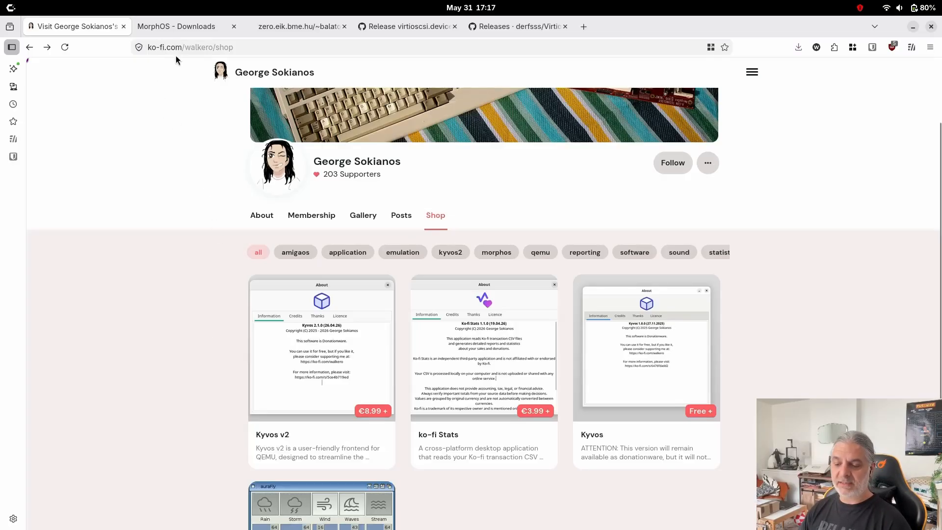
pyautogui.click(190, 48)
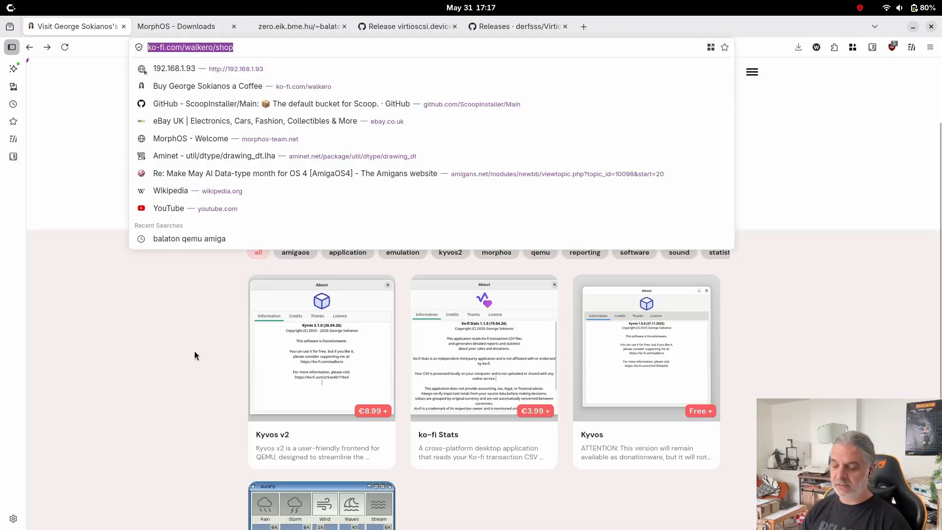
pyautogui.click(290, 360)
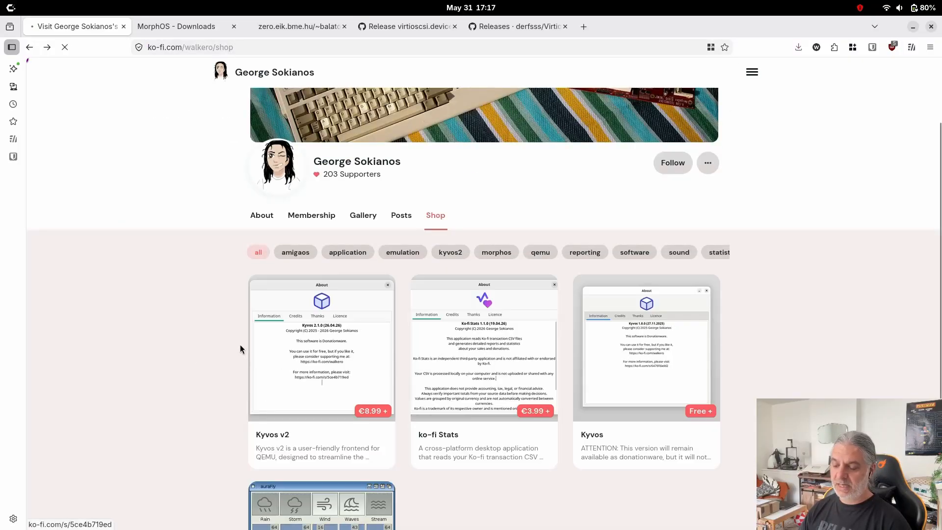